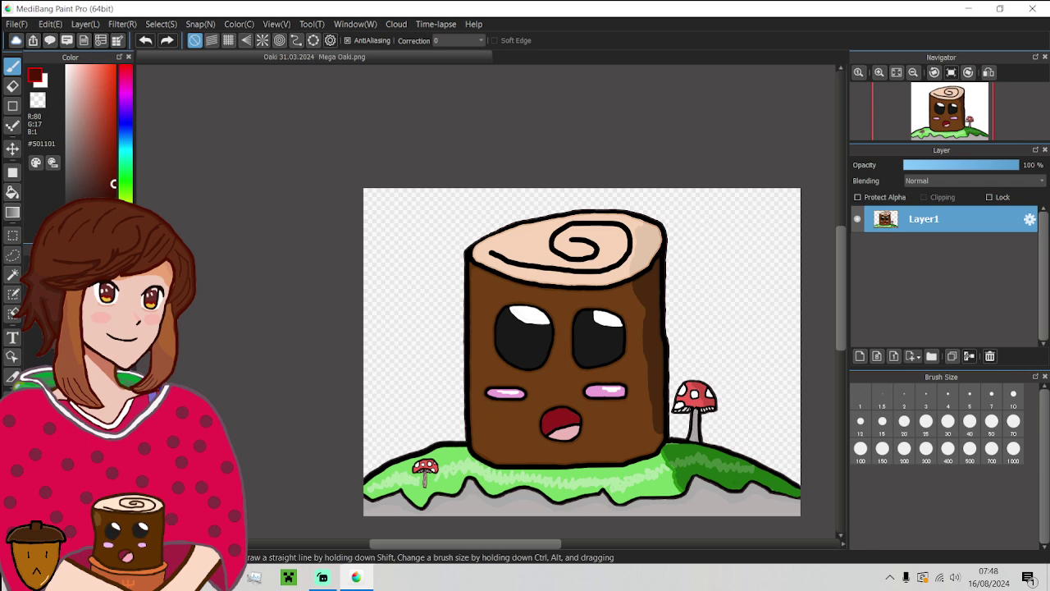
- Browse the Furcorn image results in Chrome, then minimize the browser back to the stump drawing
{"action": "key", "text": "alt+Tab"}
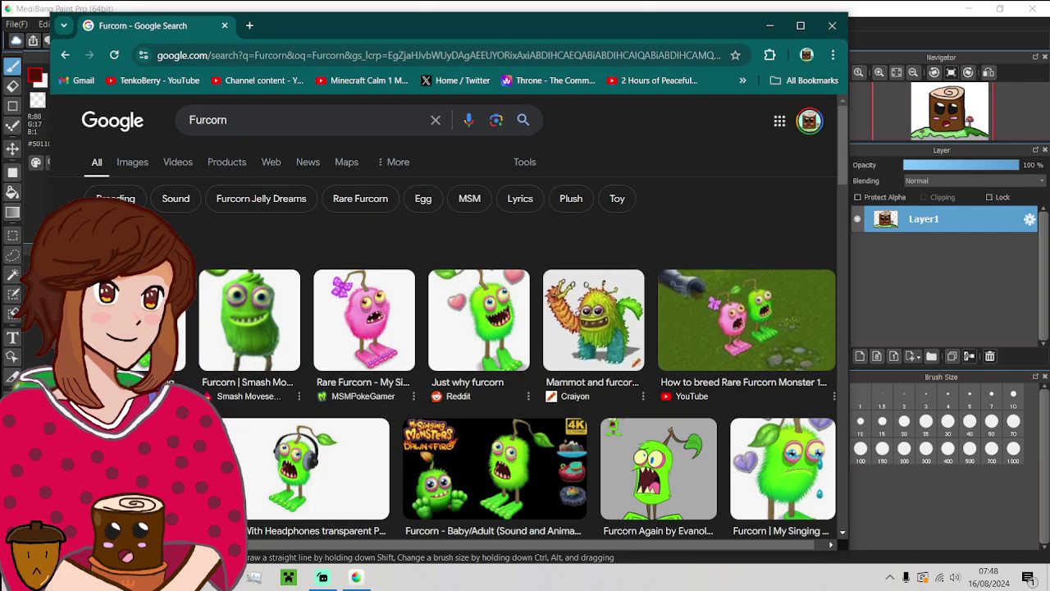
{"action": "scroll", "coordinate": [337, 515], "scroll_direction": "down", "scroll_amount": 1}
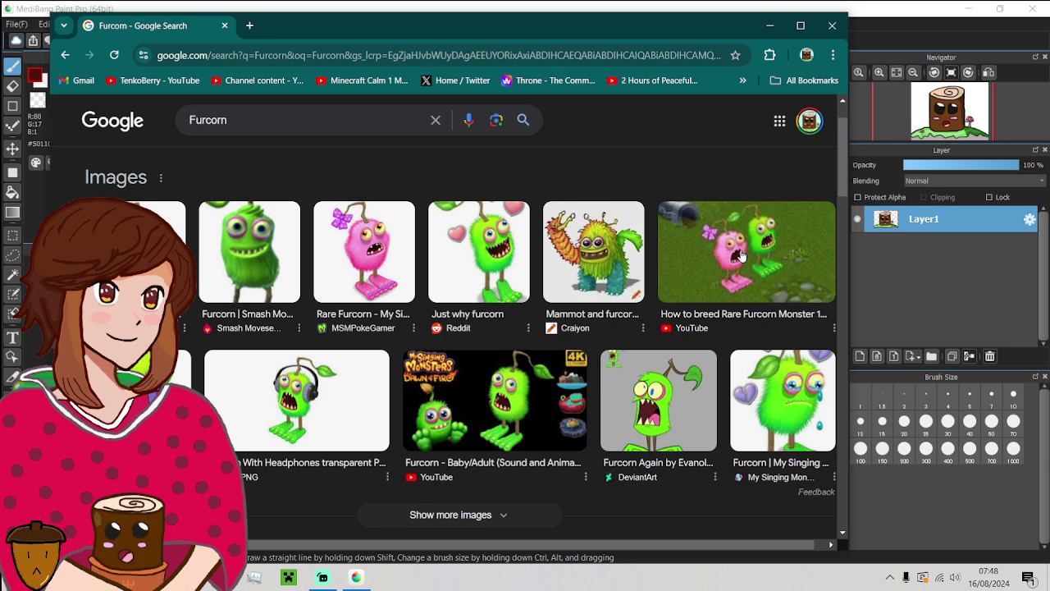
{"action": "scroll", "coordinate": [615, 353], "scroll_direction": "down", "scroll_amount": 1}
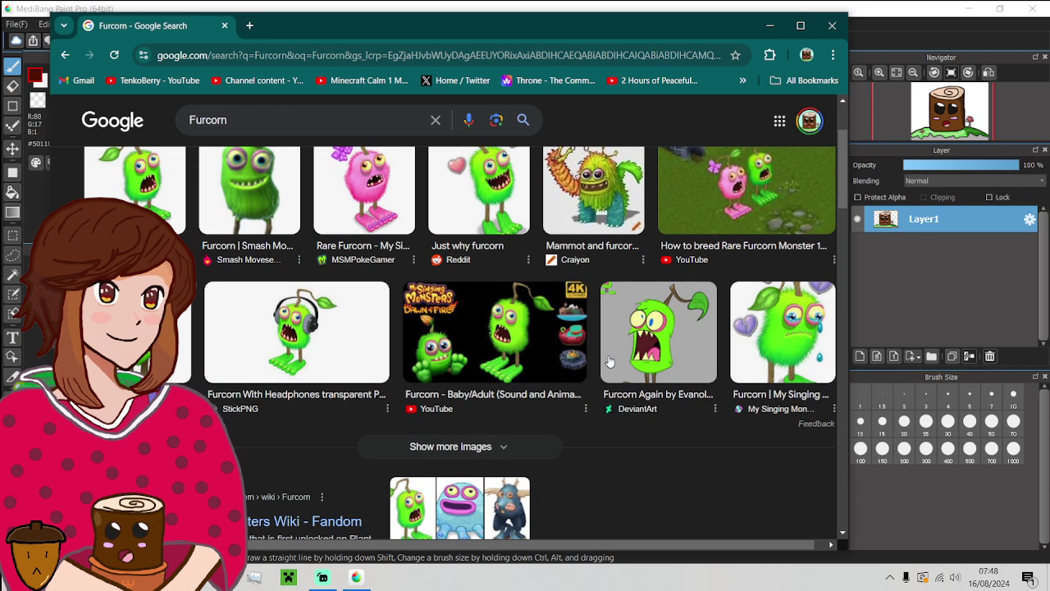
{"action": "scroll", "coordinate": [610, 362], "scroll_direction": "up", "scroll_amount": 1}
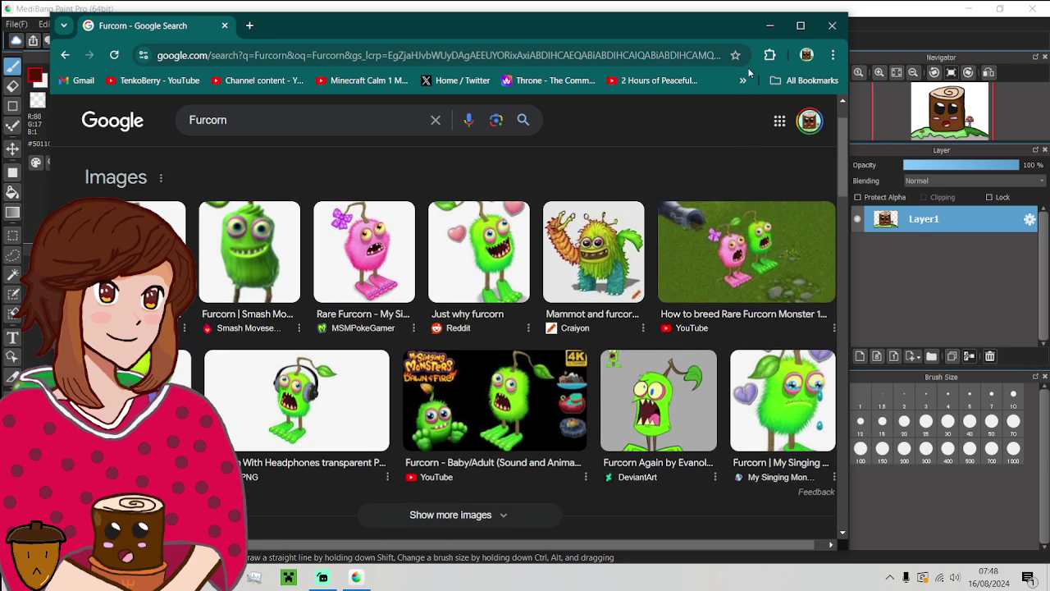
{"action": "left_click", "coordinate": [770, 25]}
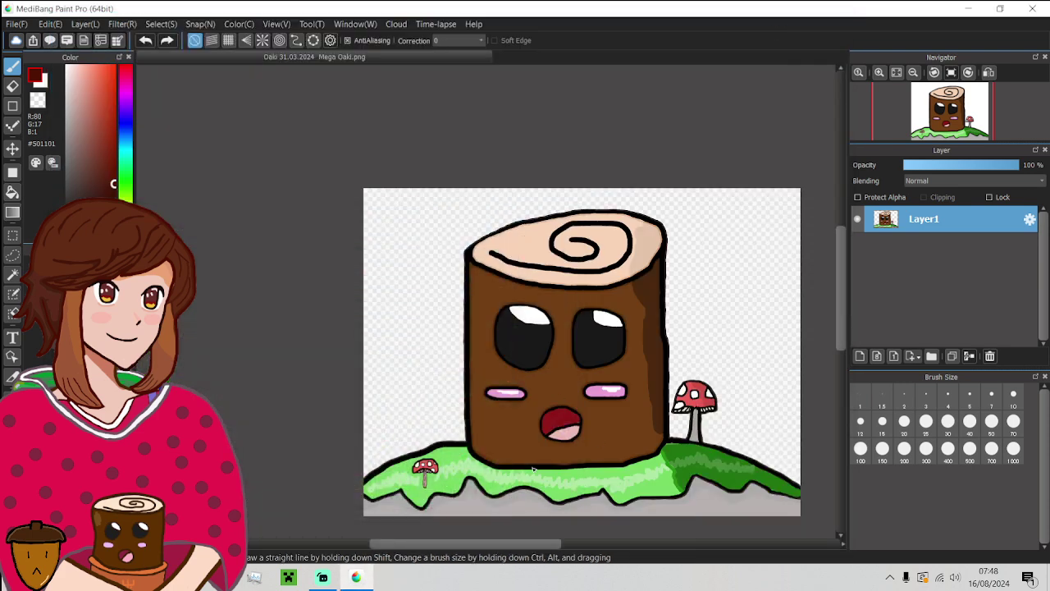
- Choose black, try a curve beside the stump and undo it, then recheck the Furcorn reference
{"action": "scroll", "coordinate": [480, 467], "scroll_direction": "up", "scroll_amount": 1}
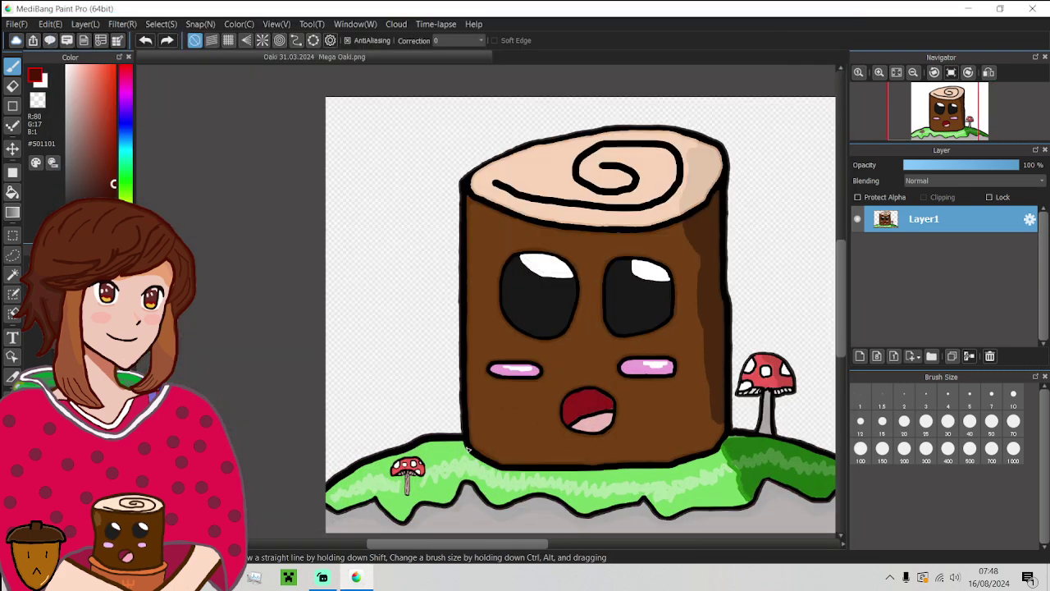
{"action": "left_click", "coordinate": [471, 448], "text": "alt"}
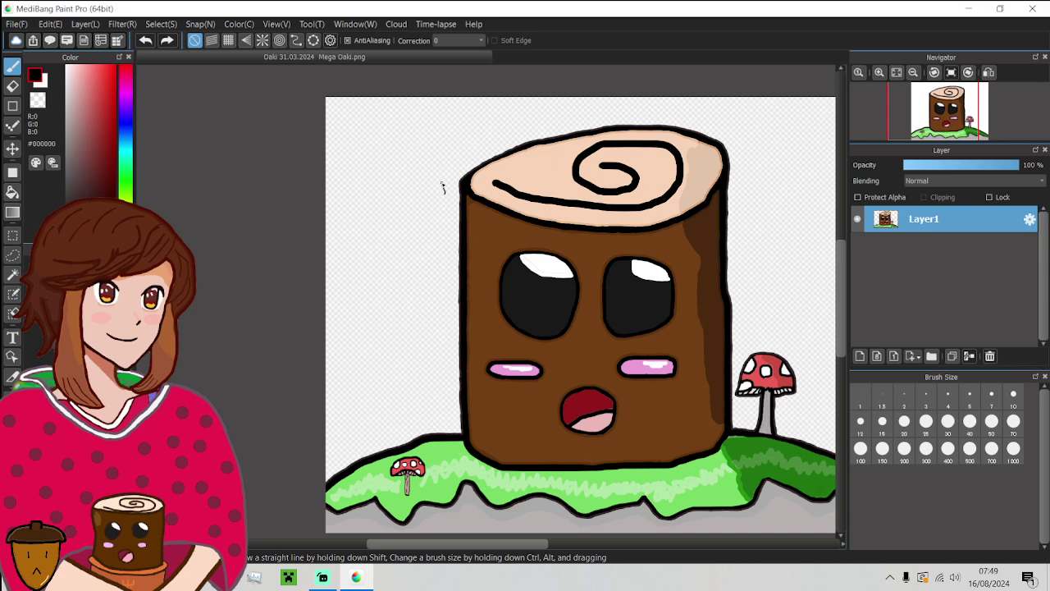
{"action": "left_click_drag", "start_coordinate": [442, 187], "coordinate": [456, 153]}
{"action": "key", "text": "ctrl+z"}
{"action": "key", "text": "alt+Tab"}
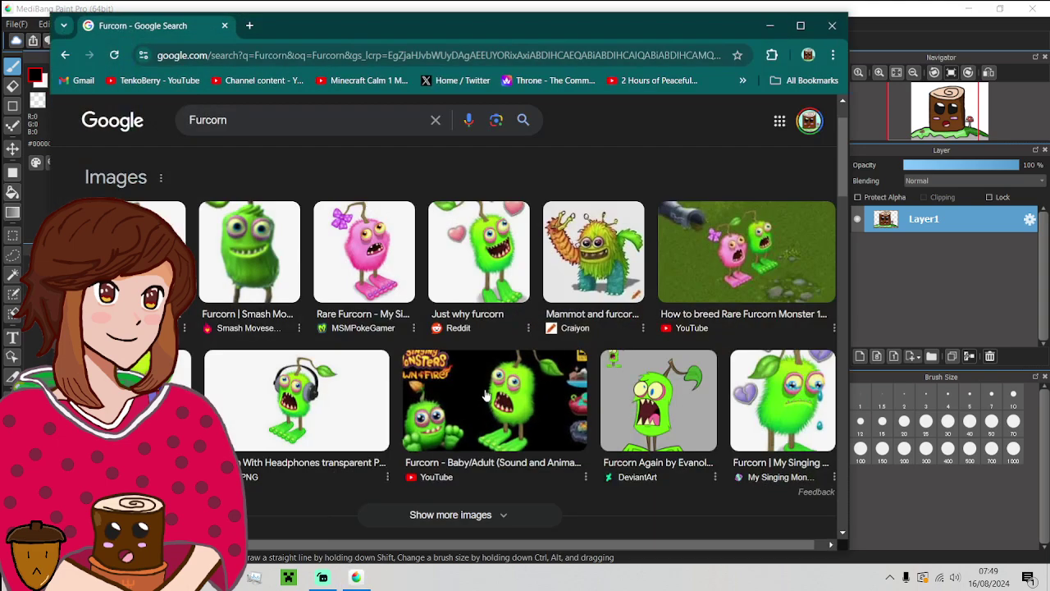
{"action": "left_click", "coordinate": [770, 26]}
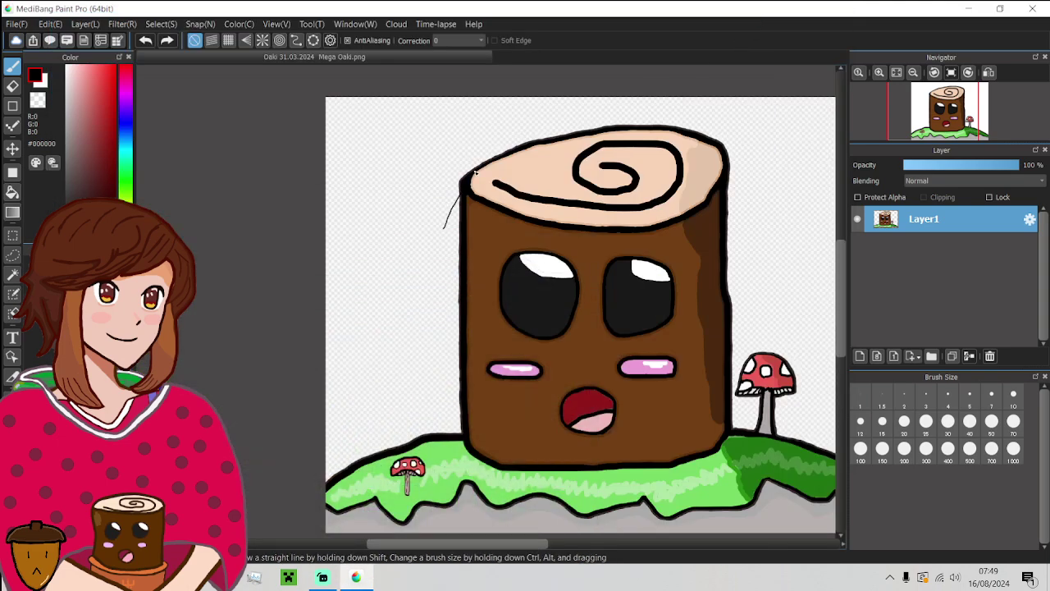
- Draw a thin black arc over the stump's top and extend it down both sides
{"action": "mouse_move", "coordinate": [476, 170]}
{"action": "left_mouse_down"}
{"action": "mouse_move", "coordinate": [554, 127]}
{"action": "mouse_move", "coordinate": [610, 122]}
{"action": "mouse_move", "coordinate": [697, 146]}
{"action": "mouse_move", "coordinate": [736, 202]}
{"action": "left_mouse_up"}
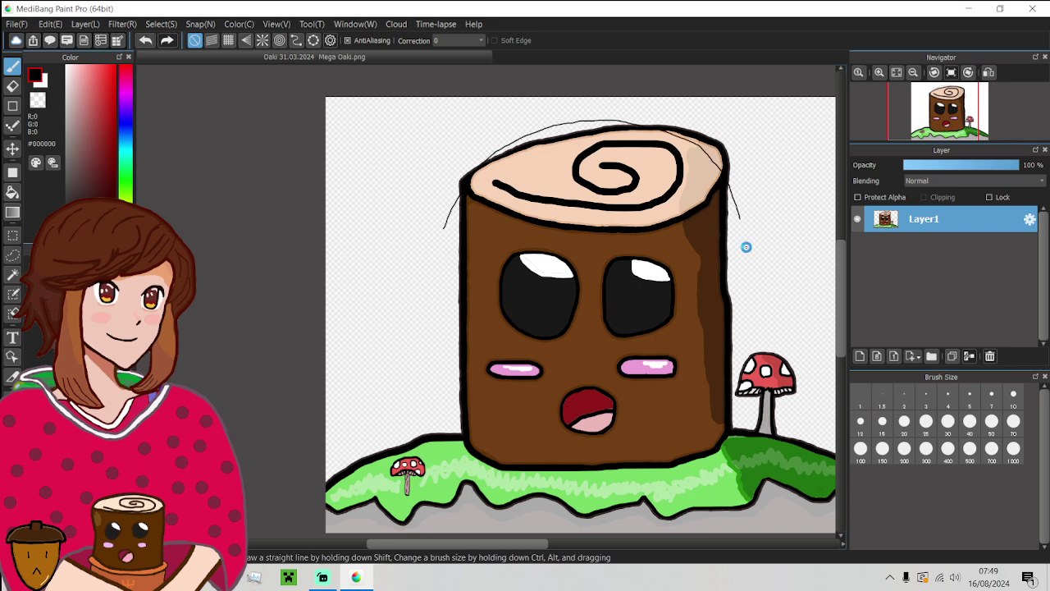
{"action": "scroll", "coordinate": [747, 249], "scroll_direction": "down", "scroll_amount": 1}
{"action": "scroll", "coordinate": [747, 249], "scroll_direction": "down", "scroll_amount": 1}
{"action": "scroll", "coordinate": [755, 249], "scroll_direction": "up", "scroll_amount": 2}
{"action": "scroll", "coordinate": [741, 237], "scroll_direction": "down", "scroll_amount": 1}
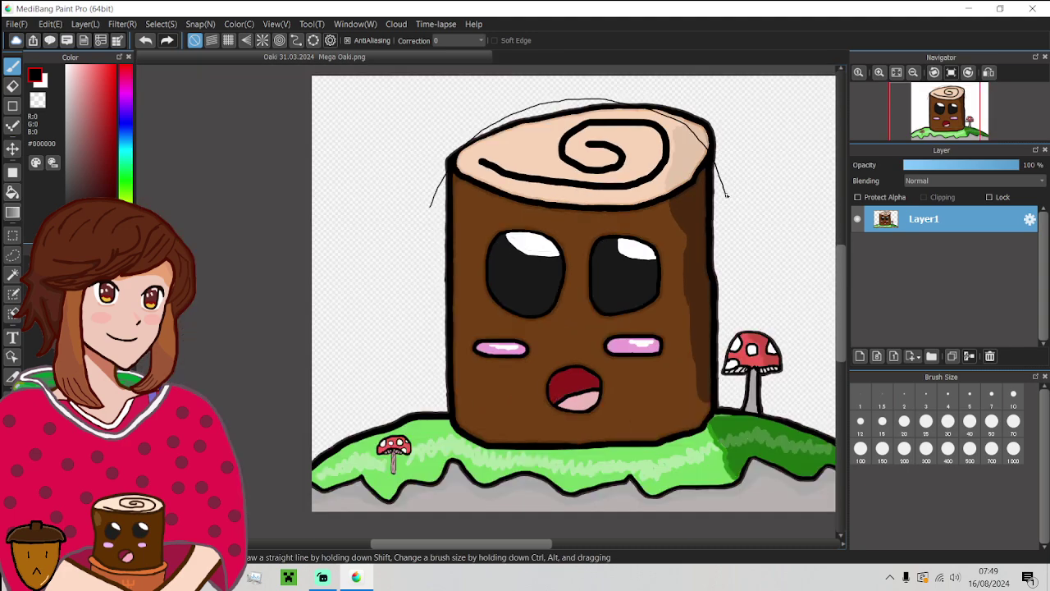
{"action": "scroll", "coordinate": [726, 198], "scroll_direction": "up", "scroll_amount": 1}
{"action": "scroll", "coordinate": [726, 198], "scroll_direction": "down", "scroll_amount": 1}
{"action": "mouse_move", "coordinate": [729, 272]}
{"action": "left_mouse_down"}
{"action": "mouse_move", "coordinate": [724, 399]}
{"action": "mouse_move", "coordinate": [705, 439]}
{"action": "mouse_move", "coordinate": [655, 459]}
{"action": "mouse_move", "coordinate": [548, 459]}
{"action": "left_mouse_up"}
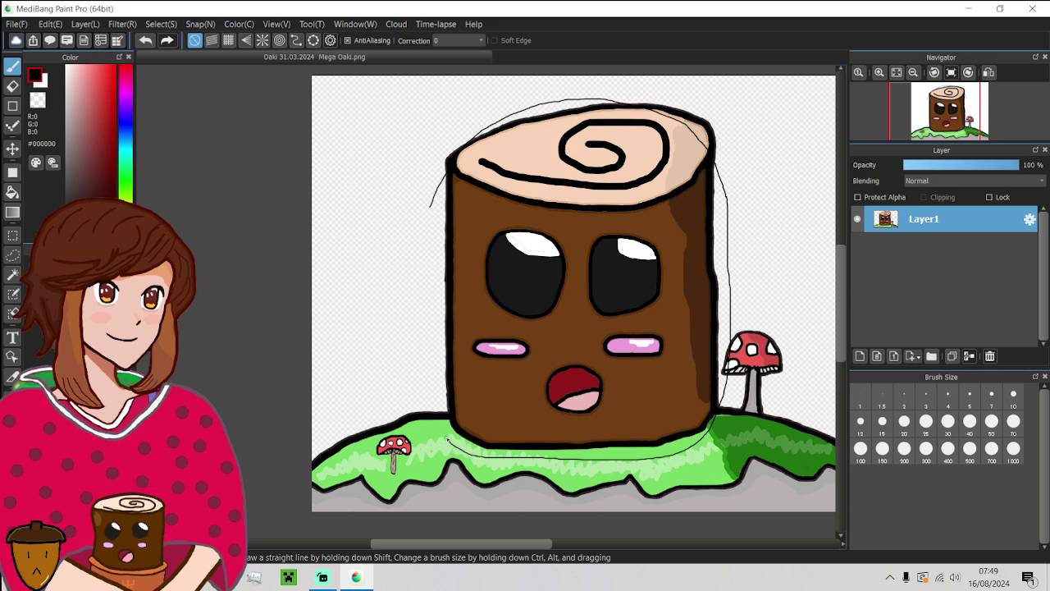
{"action": "left_click_drag", "start_coordinate": [434, 405], "coordinate": [432, 259]}
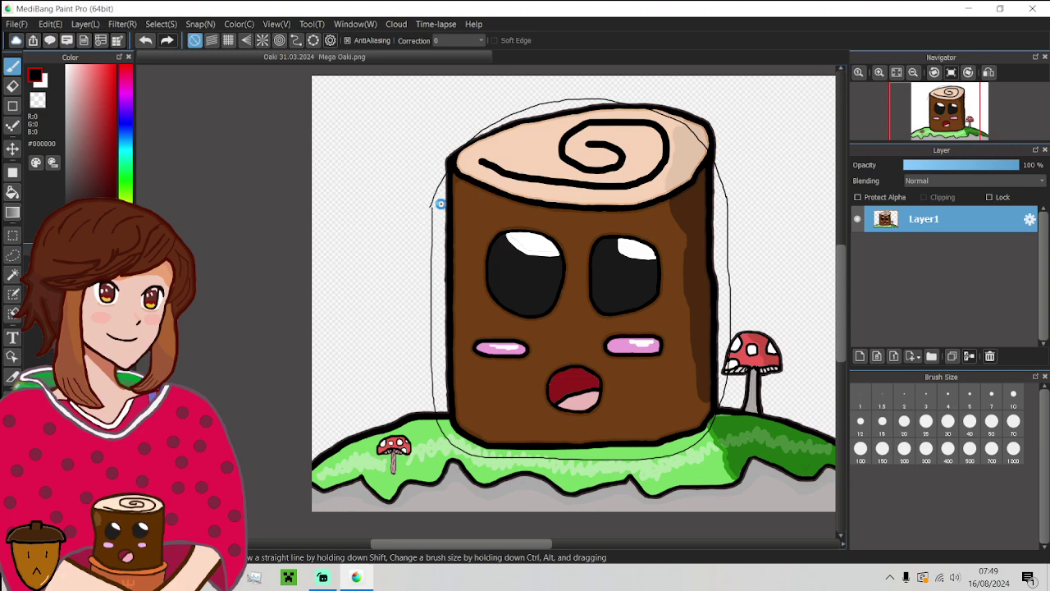
{"action": "scroll", "coordinate": [432, 208], "scroll_direction": "up", "scroll_amount": 5}
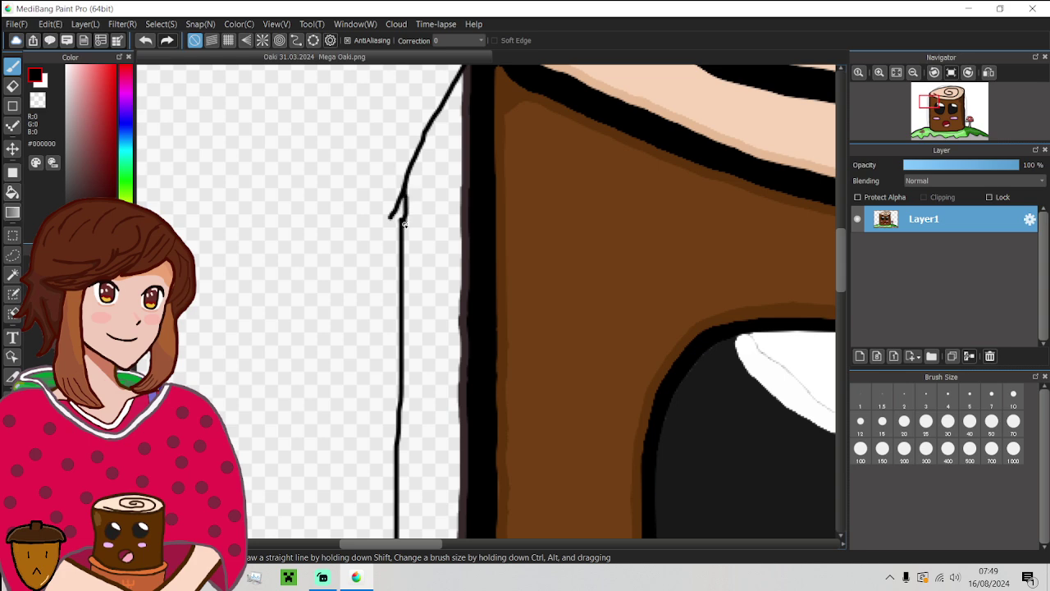
- Join the vertical outline to the diagonal line and erase the small stray tick
{"action": "left_click_drag", "start_coordinate": [402, 224], "coordinate": [403, 187]}
{"action": "left_click", "coordinate": [13, 85]}
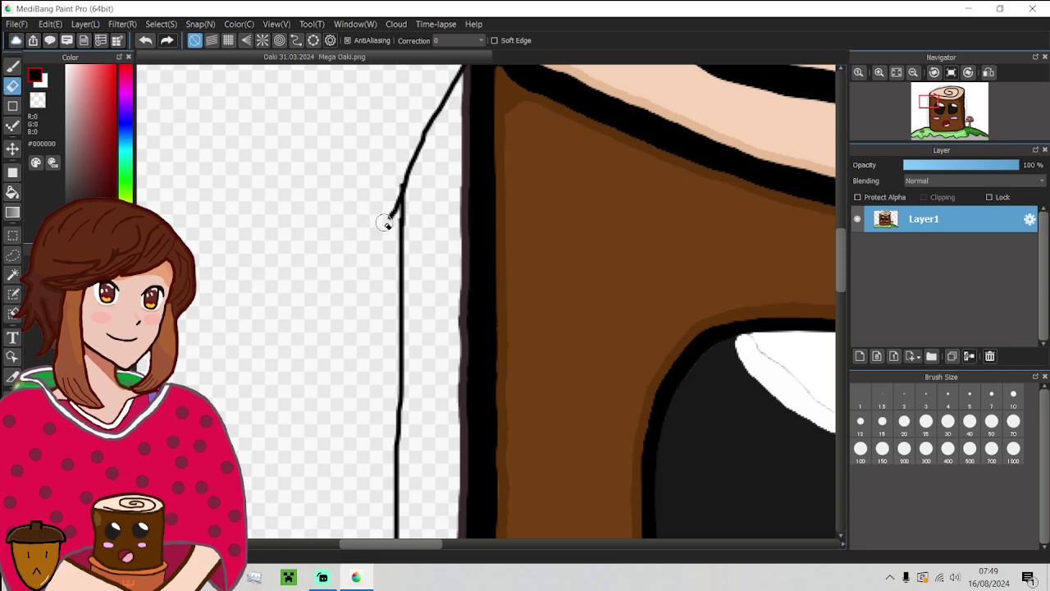
{"action": "left_click_drag", "start_coordinate": [384, 223], "coordinate": [394, 192]}
{"action": "key", "text": "b"}
{"action": "scroll", "coordinate": [500, 359], "scroll_direction": "down", "scroll_amount": 3}
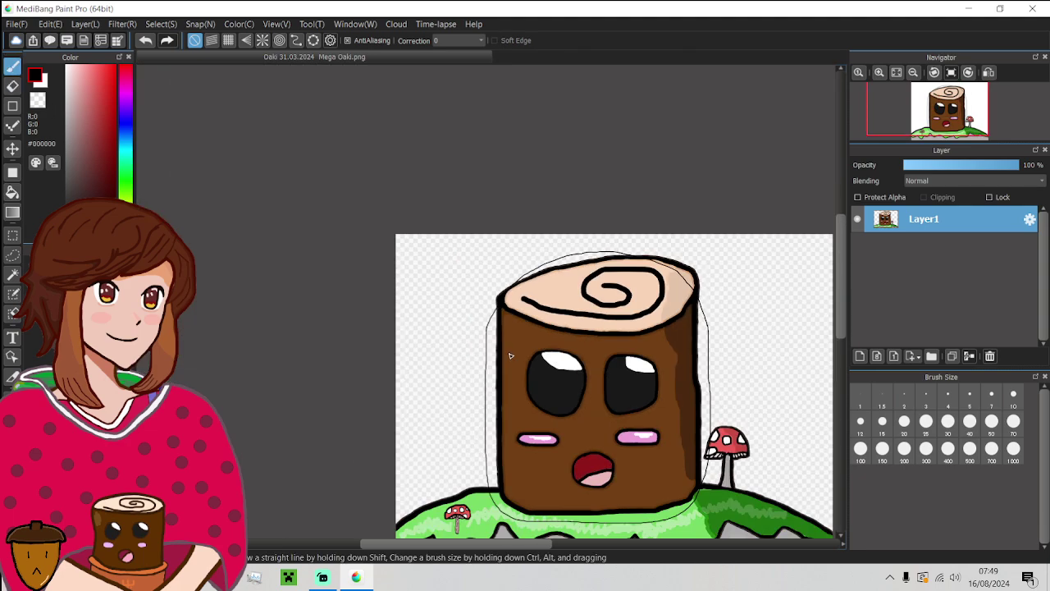
{"action": "scroll", "coordinate": [727, 253], "scroll_direction": "up", "scroll_amount": 5}
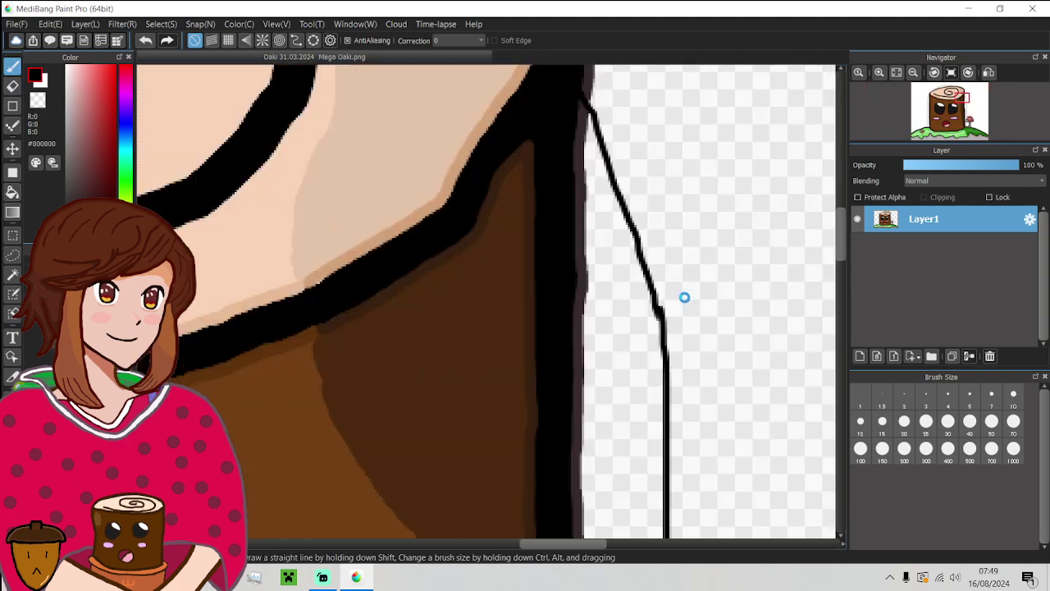
{"action": "scroll", "coordinate": [686, 300], "scroll_direction": "down", "scroll_amount": 3}
{"action": "scroll", "coordinate": [686, 299], "scroll_direction": "up", "scroll_amount": 3}
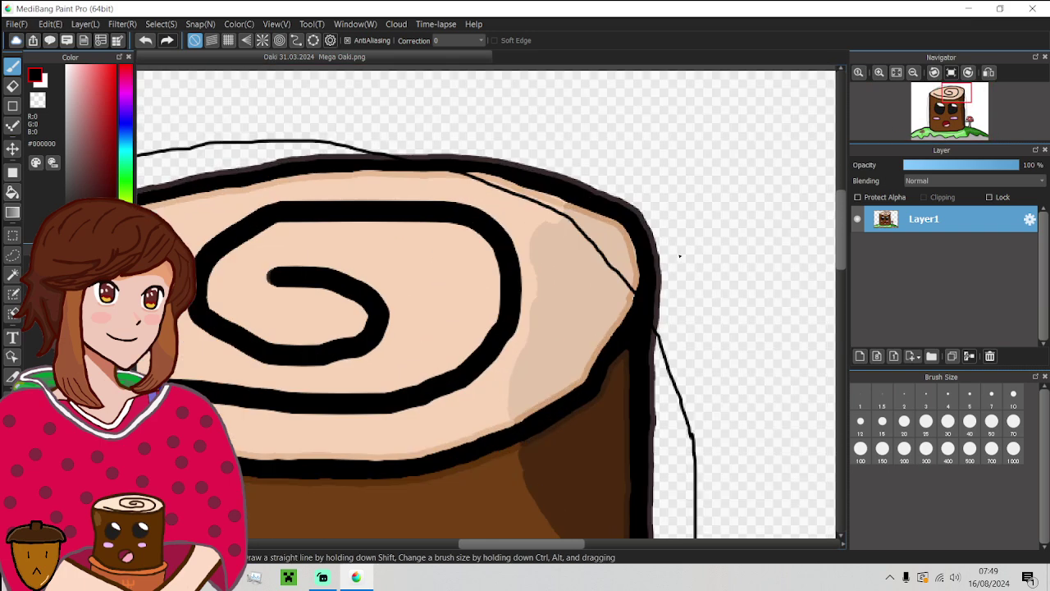
- Erase the stump's thick top outline toward the top-right corner with eraser size 50
{"action": "left_click", "coordinate": [13, 90]}
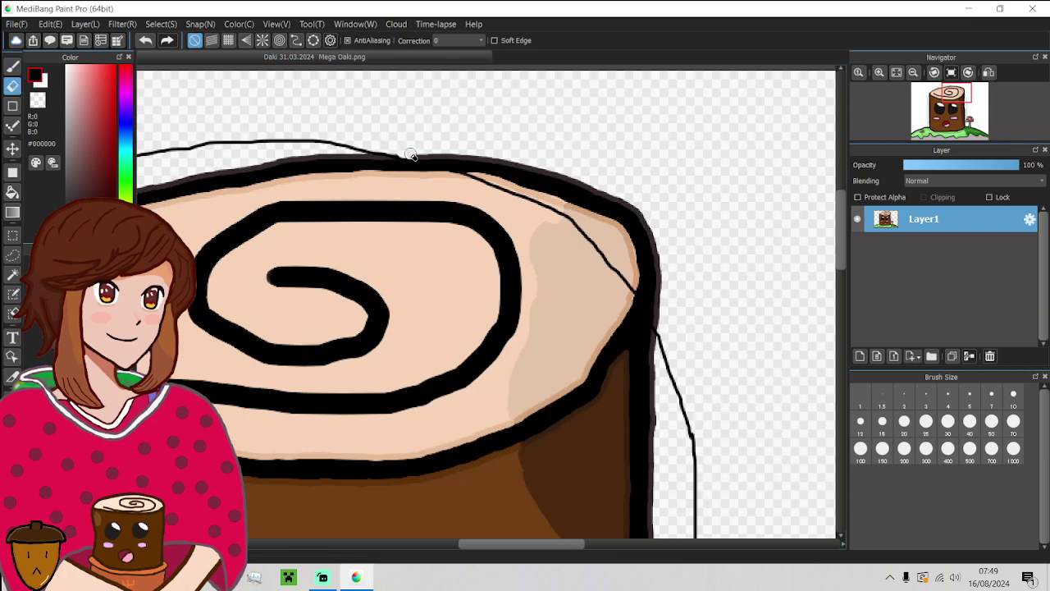
{"action": "mouse_move", "coordinate": [413, 155]}
{"action": "left_mouse_down"}
{"action": "mouse_move", "coordinate": [578, 216]}
{"action": "mouse_move", "coordinate": [658, 320]}
{"action": "left_mouse_up"}
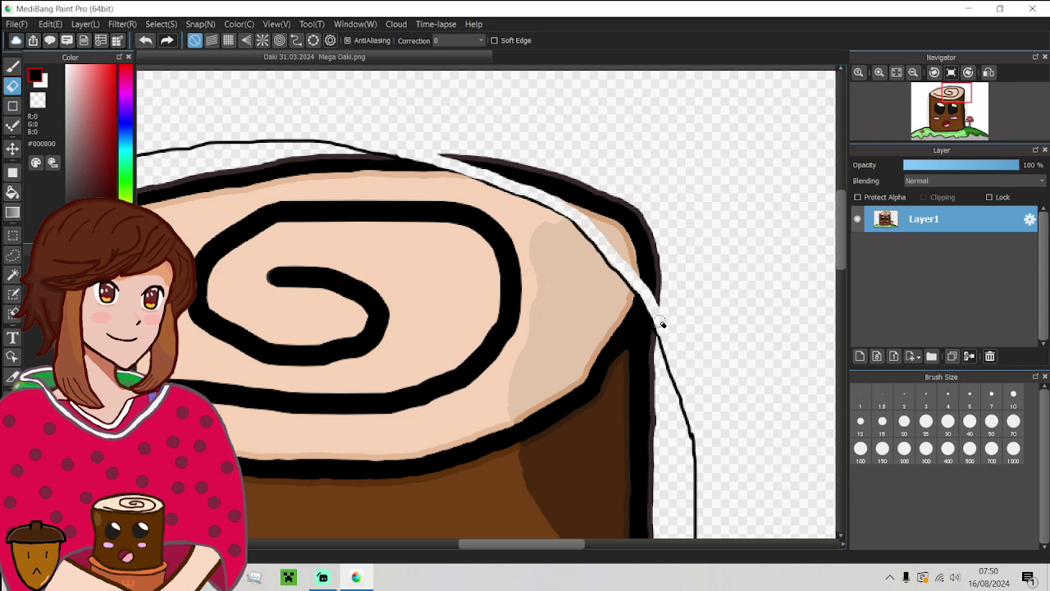
{"action": "mouse_move", "coordinate": [653, 305]}
{"action": "left_mouse_down"}
{"action": "mouse_move", "coordinate": [645, 288]}
{"action": "mouse_move", "coordinate": [663, 311]}
{"action": "mouse_move", "coordinate": [660, 273]}
{"action": "left_mouse_up"}
{"action": "left_click", "coordinate": [944, 465]}
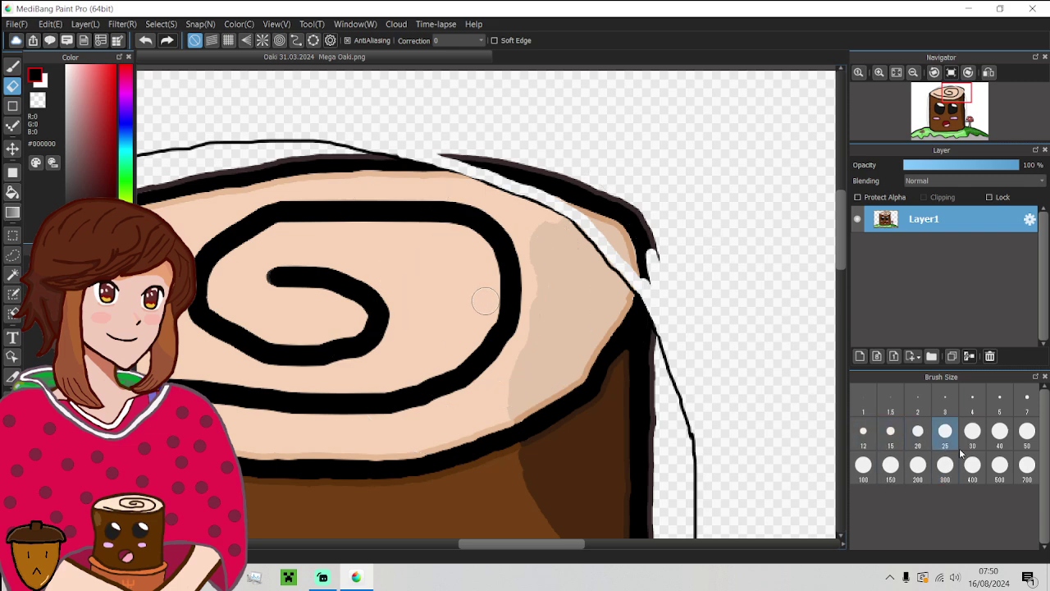
{"action": "left_click", "coordinate": [1027, 431]}
{"action": "mouse_move", "coordinate": [678, 272]}
{"action": "left_mouse_down"}
{"action": "mouse_move", "coordinate": [581, 188]}
{"action": "mouse_move", "coordinate": [464, 139]}
{"action": "left_mouse_up"}
- Rub out the thick outline at the stump's top-left corner
{"action": "scroll", "coordinate": [545, 150], "scroll_direction": "down", "scroll_amount": 5}
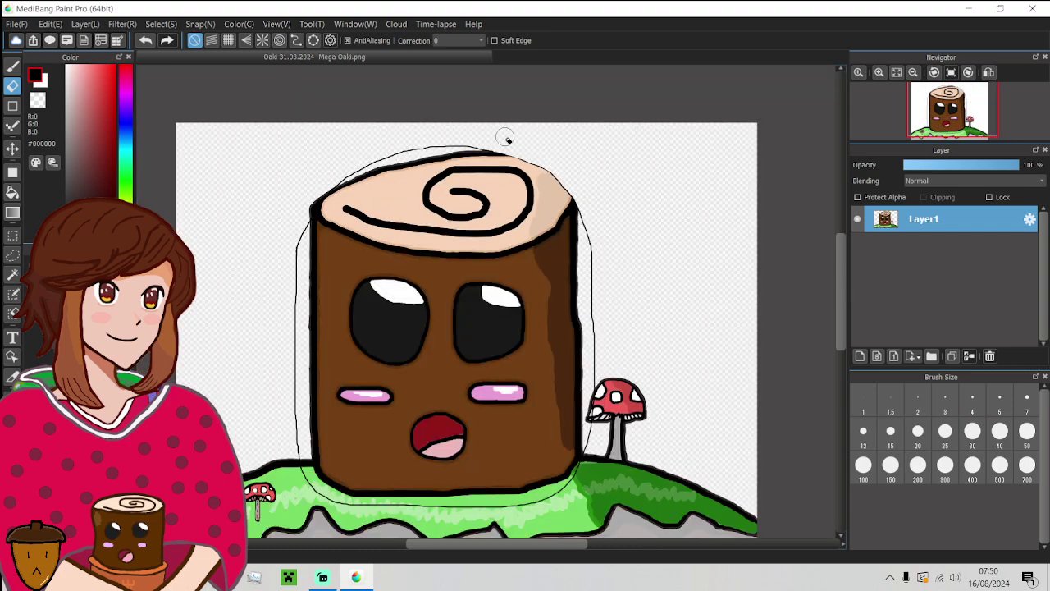
{"action": "scroll", "coordinate": [506, 140], "scroll_direction": "up", "scroll_amount": 5}
{"action": "scroll", "coordinate": [438, 180], "scroll_direction": "up", "scroll_amount": 3}
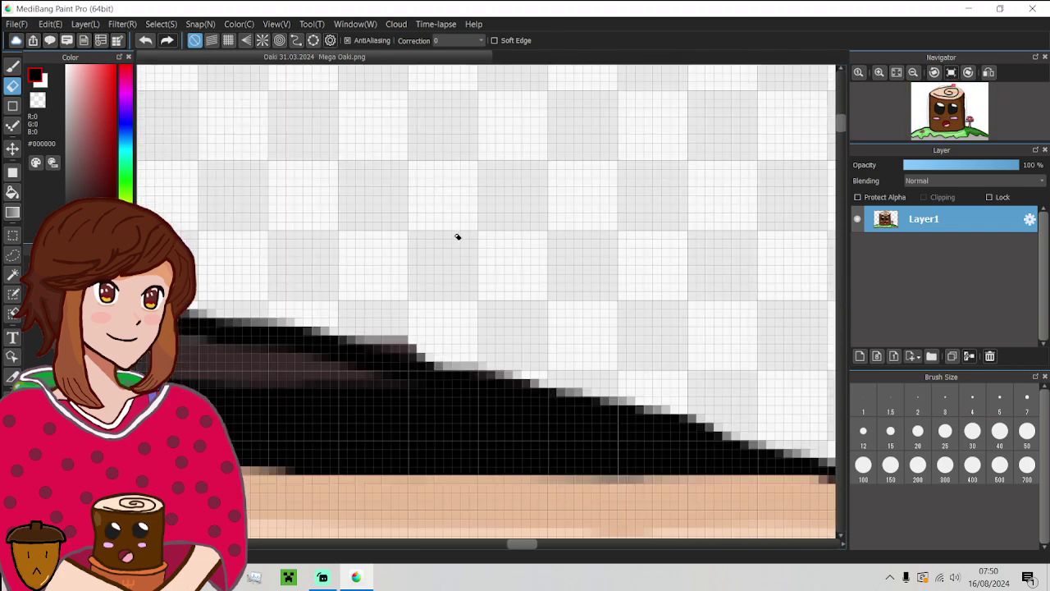
{"action": "scroll", "coordinate": [458, 237], "scroll_direction": "down", "scroll_amount": 2}
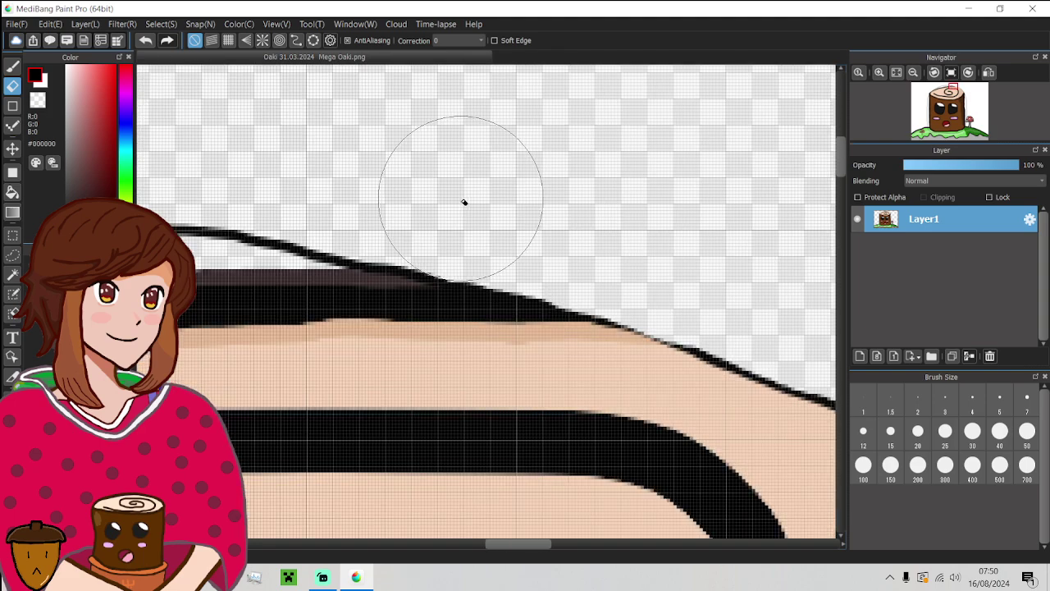
{"action": "scroll", "coordinate": [586, 247], "scroll_direction": "down", "scroll_amount": 4}
{"action": "scroll", "coordinate": [301, 334], "scroll_direction": "up", "scroll_amount": 3}
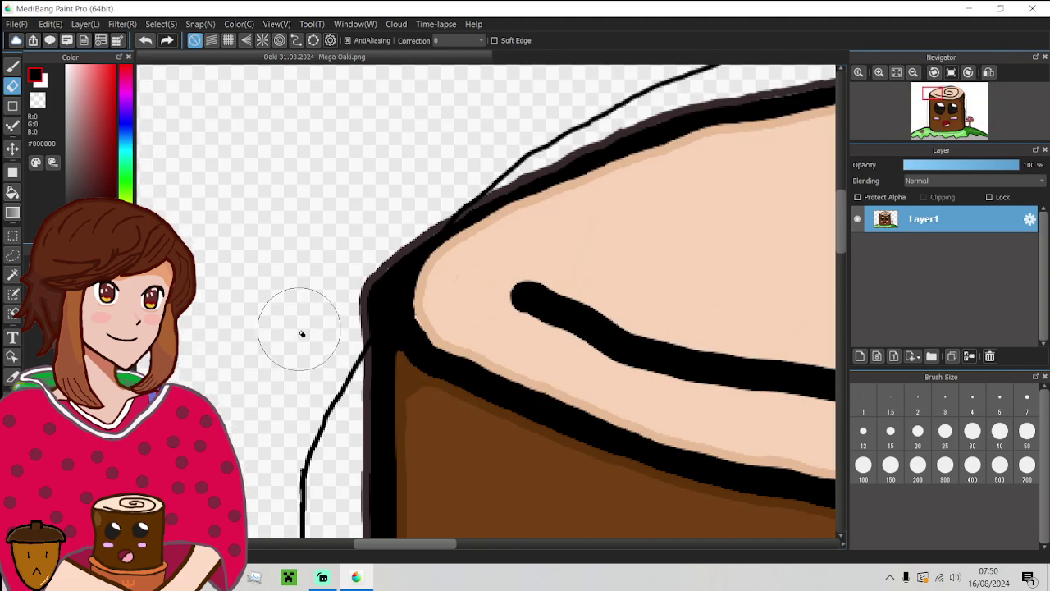
{"action": "left_click_drag", "start_coordinate": [328, 331], "coordinate": [432, 175]}
{"action": "scroll", "coordinate": [373, 246], "scroll_direction": "down", "scroll_amount": 5}
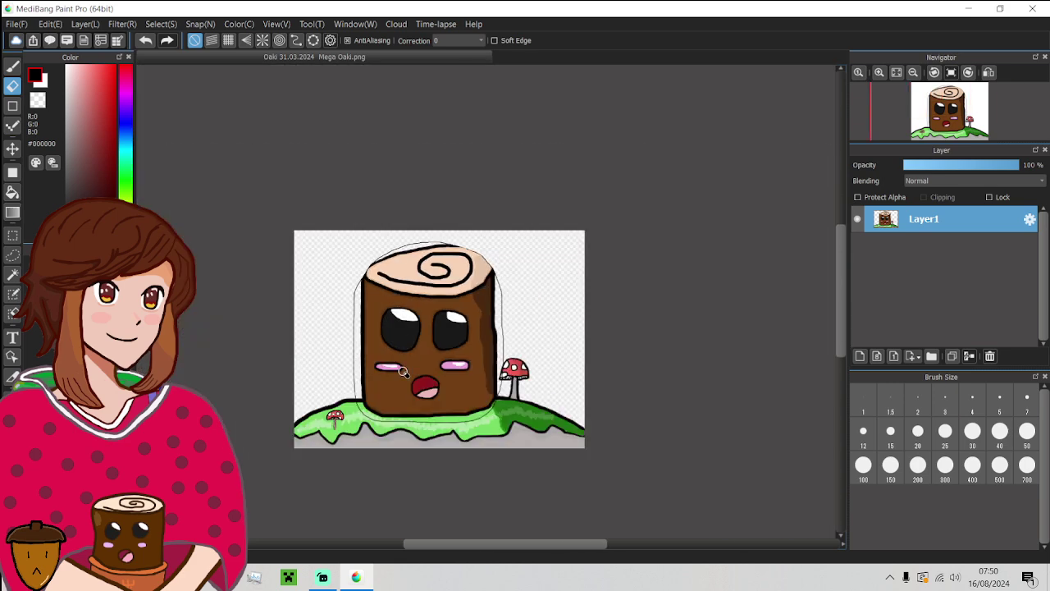
{"action": "scroll", "coordinate": [403, 372], "scroll_direction": "up", "scroll_amount": 3}
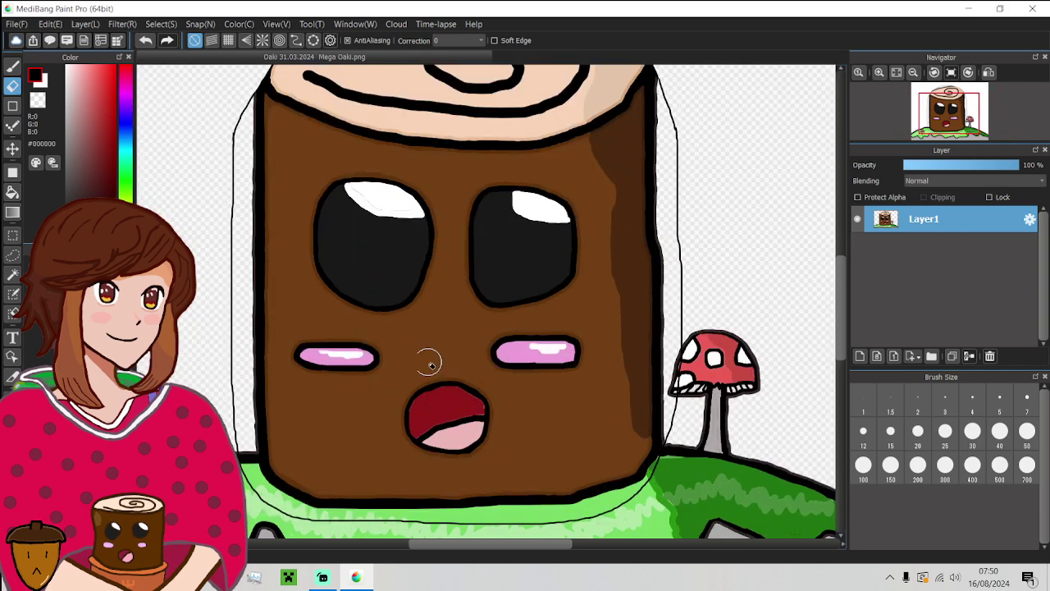
- Pick a light green in the colour picker
{"action": "left_click", "coordinate": [126, 182]}
{"action": "left_click", "coordinate": [105, 134]}
{"action": "left_click_drag", "start_coordinate": [105, 134], "coordinate": [96, 99]}
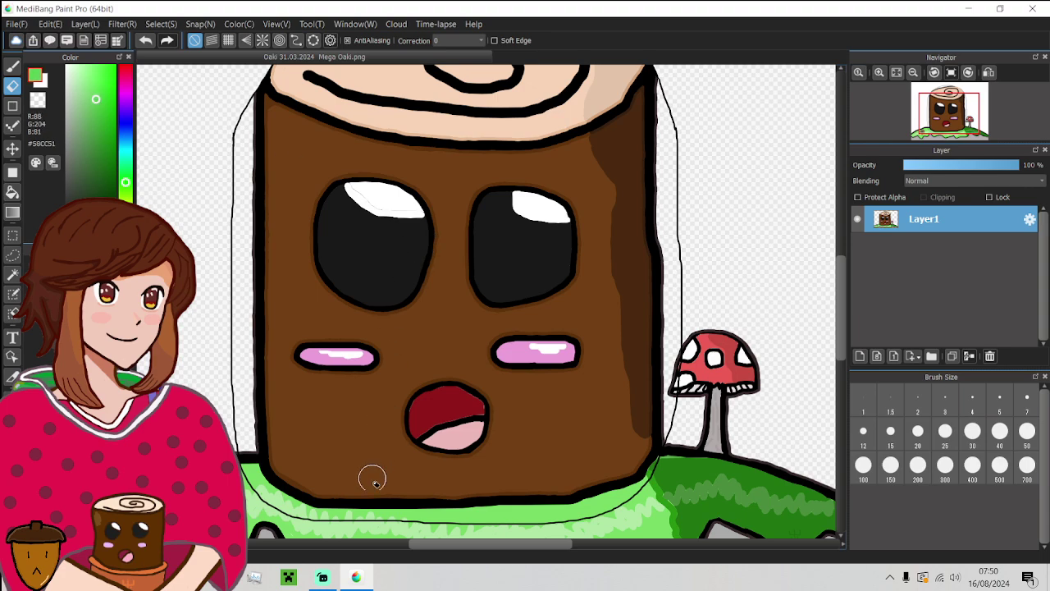
{"action": "left_click", "coordinate": [322, 577]}
- Scroll through the Sources list in Streamlabs Desktop
{"action": "scroll", "coordinate": [631, 443], "scroll_direction": "down", "scroll_amount": 6}
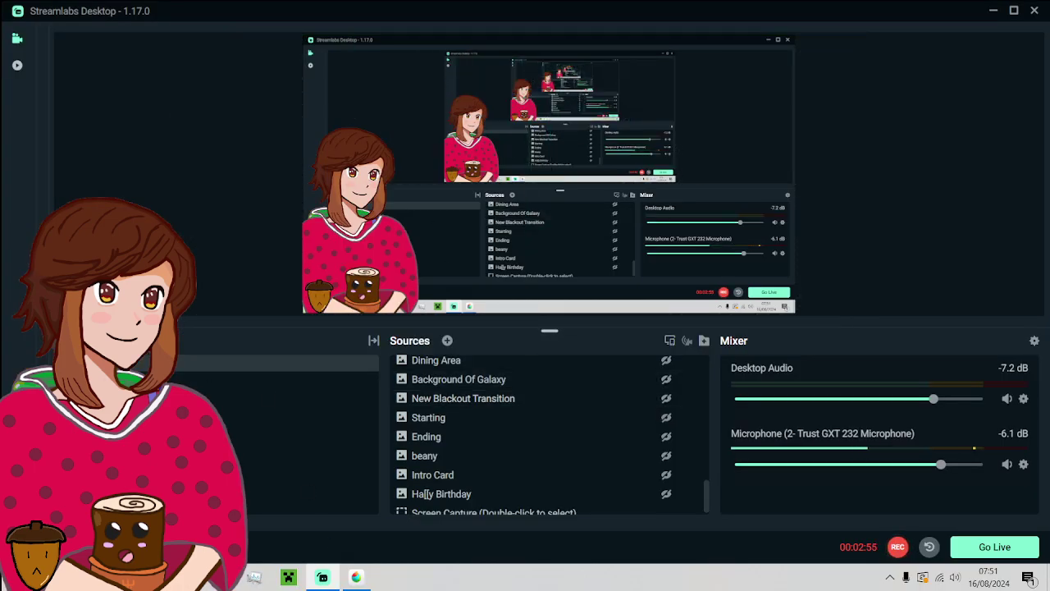
- Eyedrop the darker green #198F21 from the green monster in maxresdefault.jpg
{"action": "left_click", "coordinate": [355, 577]}
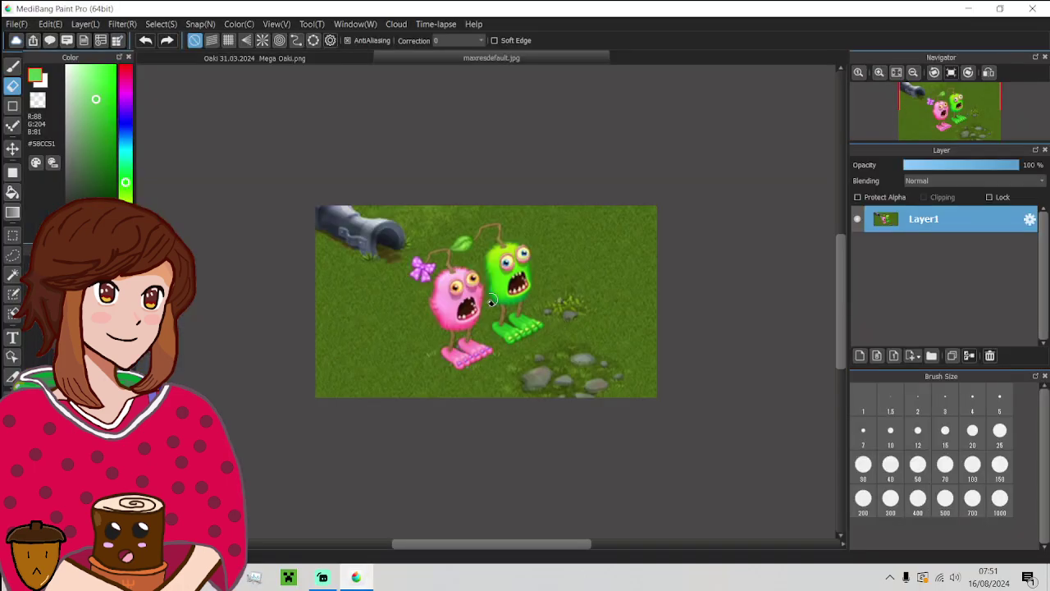
{"action": "scroll", "coordinate": [475, 300], "scroll_direction": "up", "scroll_amount": 5}
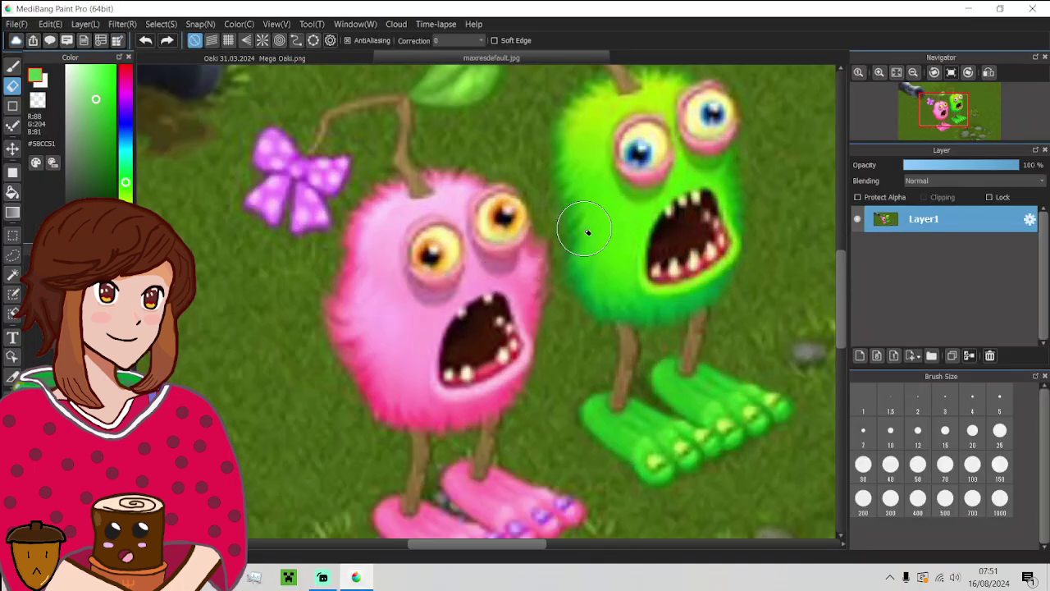
{"action": "left_click", "coordinate": [572, 232], "text": "alt"}
{"action": "scroll", "coordinate": [572, 229], "scroll_direction": "down", "scroll_amount": 5}
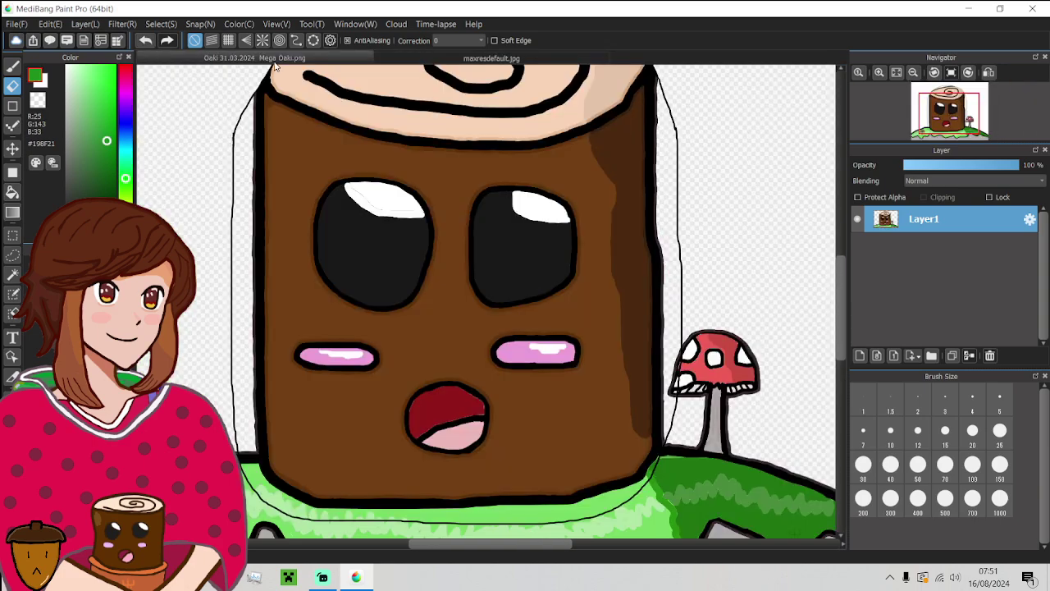
- Return to the Oaki tab and set up the Brush tool at size 5
{"action": "left_click", "coordinate": [239, 58]}
{"action": "scroll", "coordinate": [269, 209], "scroll_direction": "down", "scroll_amount": 2}
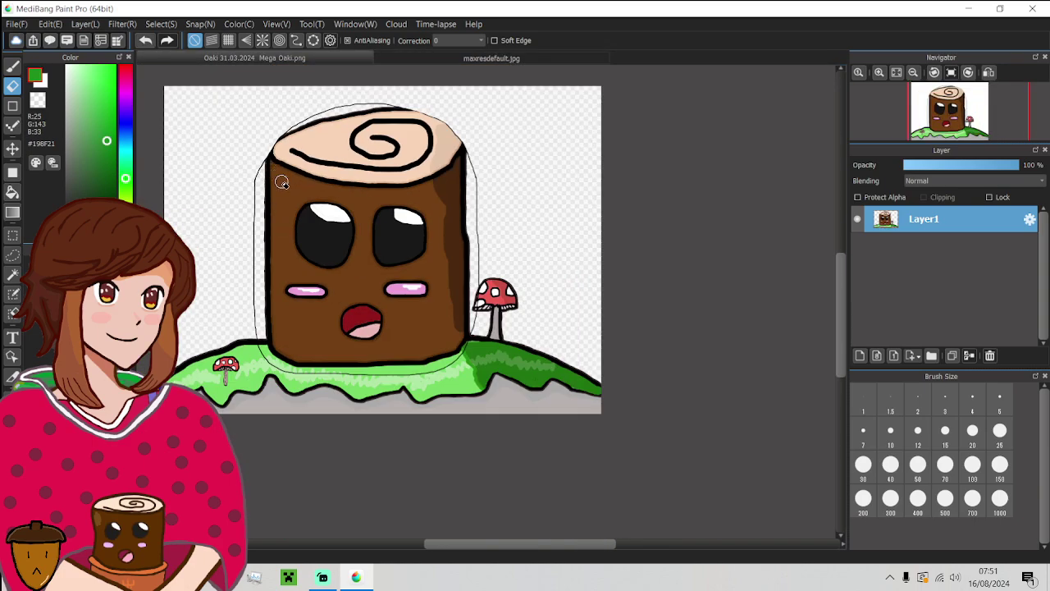
{"action": "left_click", "coordinate": [13, 67]}
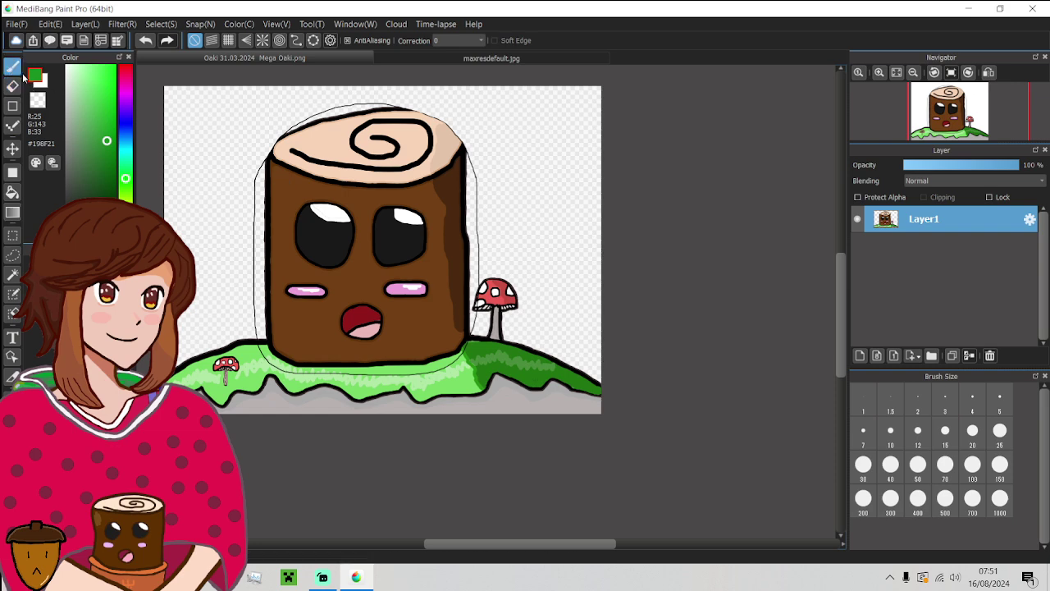
{"action": "left_click", "coordinate": [12, 191]}
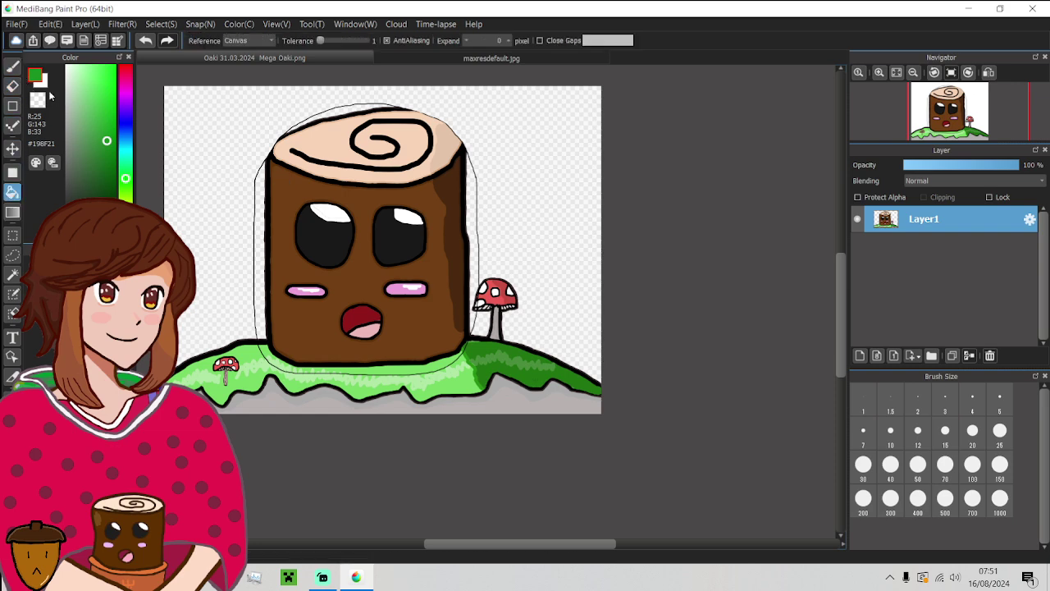
{"action": "left_click", "coordinate": [13, 67]}
{"action": "left_click", "coordinate": [885, 421]}
{"action": "left_click", "coordinate": [995, 414]}
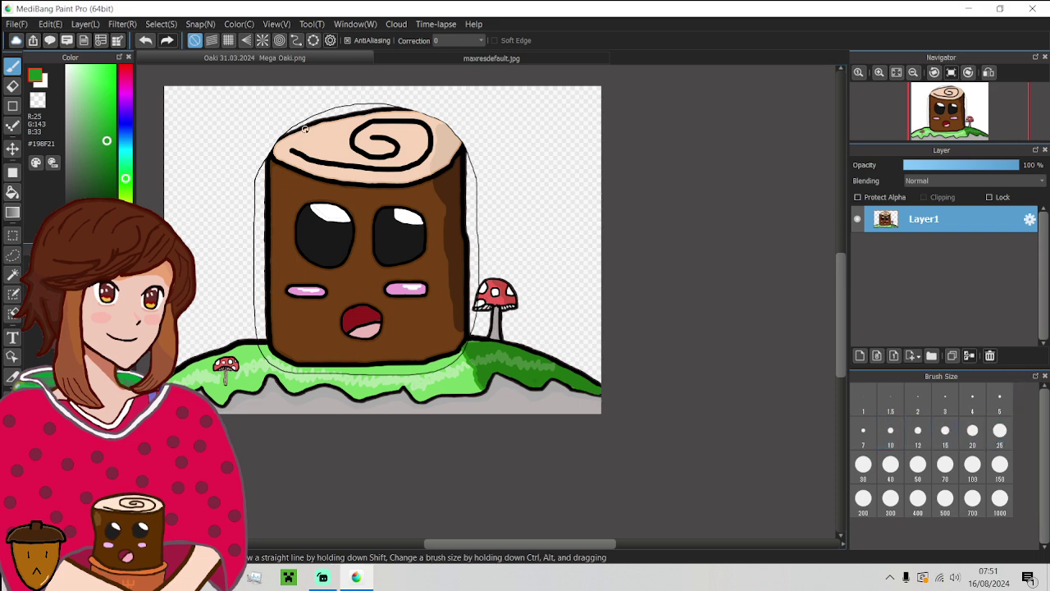
- Draw the dark green outline from the stump's top-left along the grass edge and up the right
{"action": "left_click_drag", "start_coordinate": [307, 120], "coordinate": [267, 158]}
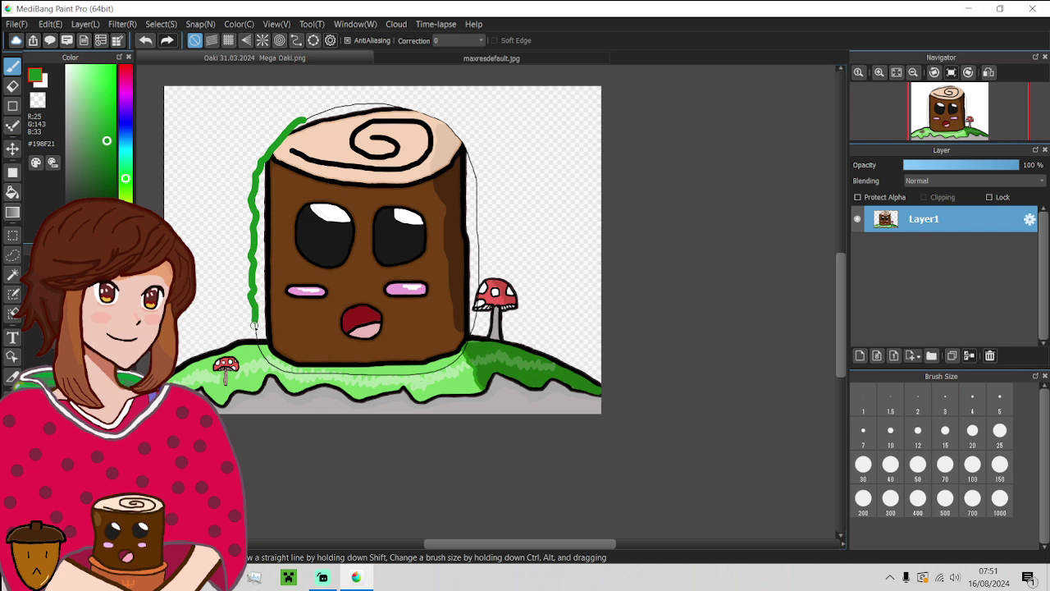
{"action": "scroll", "coordinate": [254, 329], "scroll_direction": "up", "scroll_amount": 1}
{"action": "scroll", "coordinate": [255, 343], "scroll_direction": "up", "scroll_amount": 1}
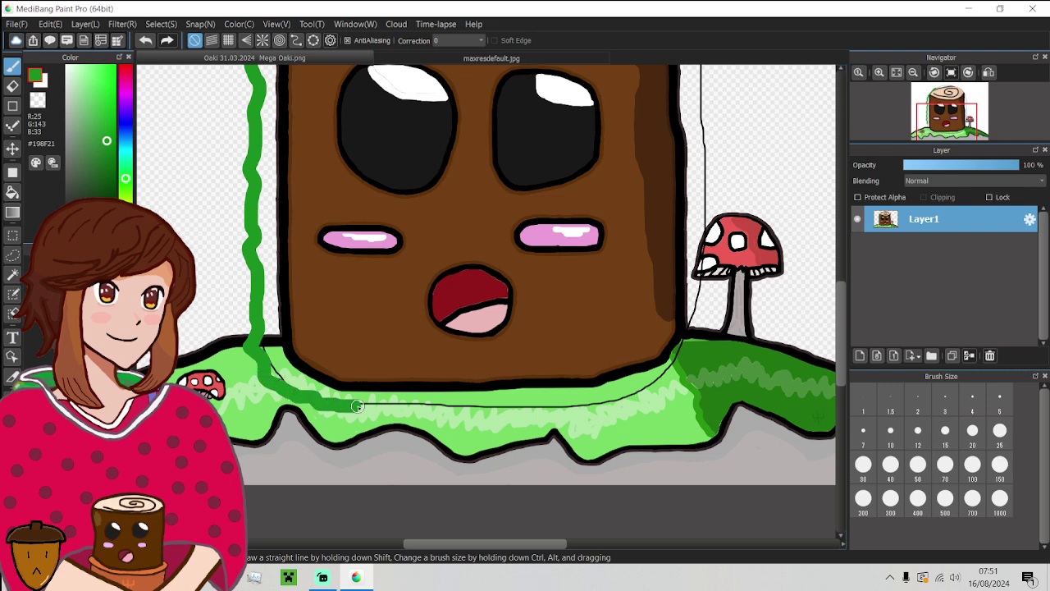
{"action": "left_click_drag", "start_coordinate": [359, 406], "coordinate": [512, 411]}
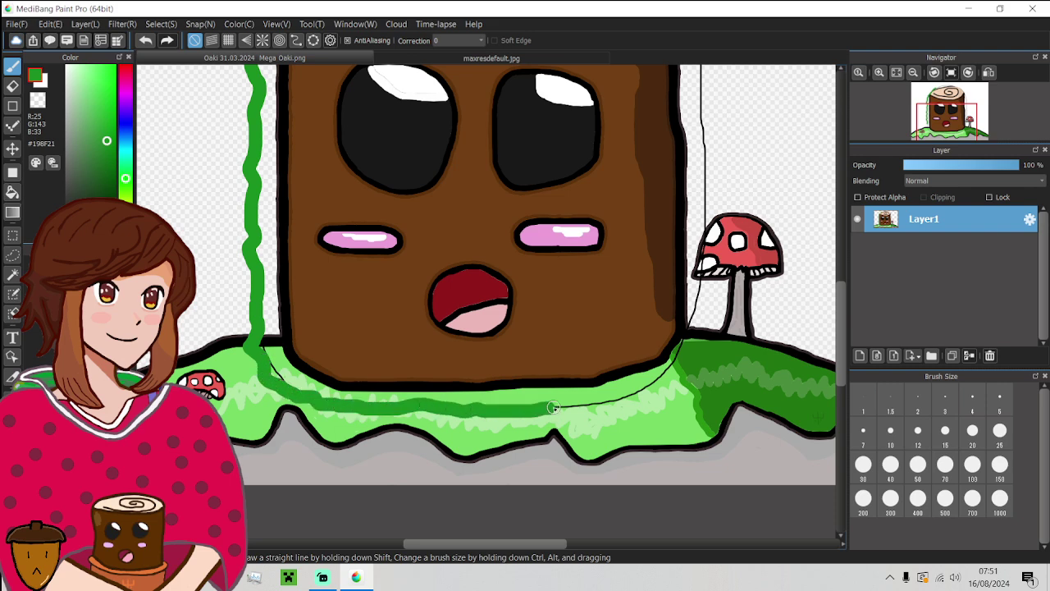
{"action": "left_click_drag", "start_coordinate": [624, 406], "coordinate": [652, 386]}
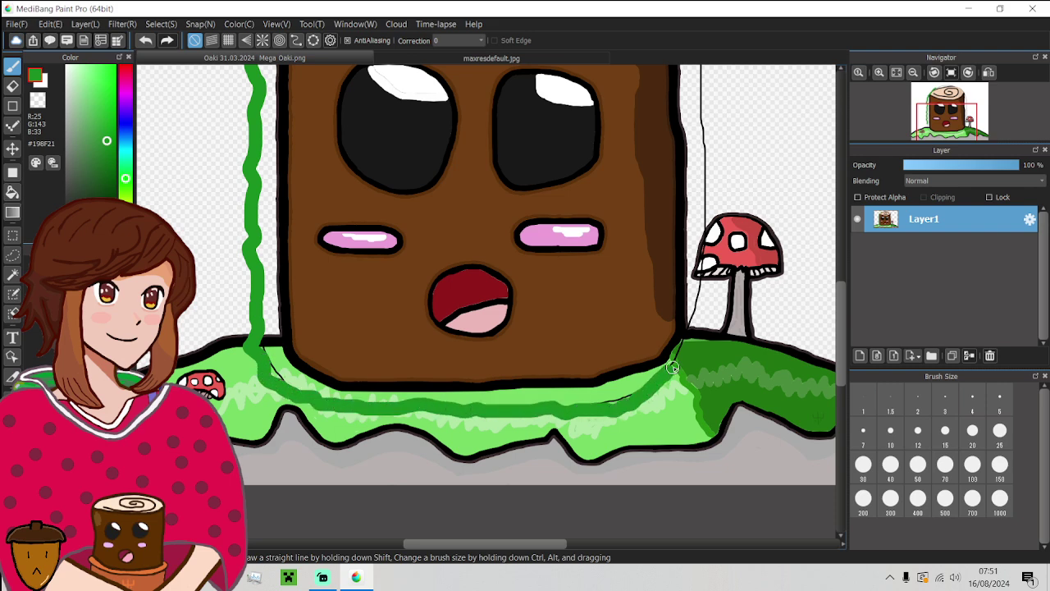
{"action": "left_click_drag", "start_coordinate": [691, 337], "coordinate": [687, 347]}
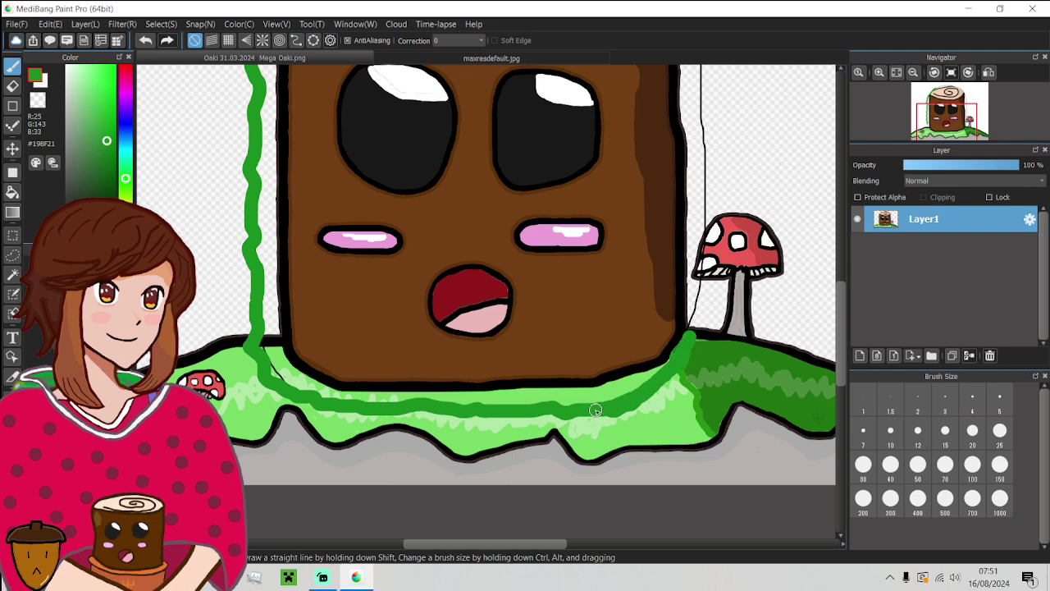
- Paint dark green over the remaining thin line on the right side
{"action": "scroll", "coordinate": [589, 412], "scroll_direction": "down", "scroll_amount": 2}
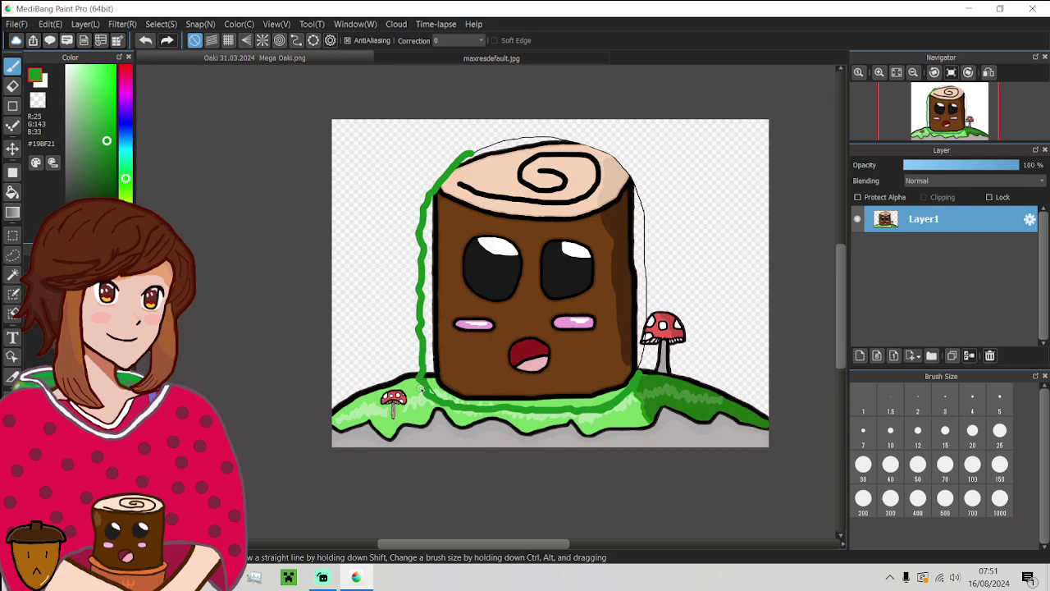
{"action": "scroll", "coordinate": [420, 388], "scroll_direction": "up", "scroll_amount": 3}
{"action": "left_click_drag", "start_coordinate": [512, 446], "coordinate": [470, 371]}
{"action": "scroll", "coordinate": [452, 339], "scroll_direction": "down", "scroll_amount": 3}
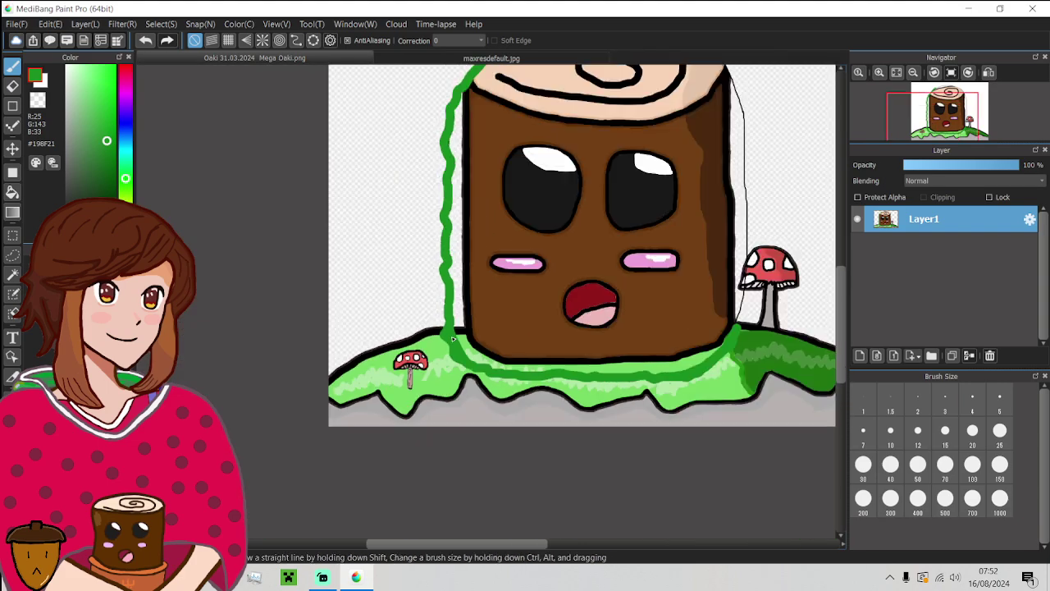
{"action": "scroll", "coordinate": [452, 338], "scroll_direction": "down", "scroll_amount": 2}
{"action": "scroll", "coordinate": [602, 244], "scroll_direction": "up", "scroll_amount": 2}
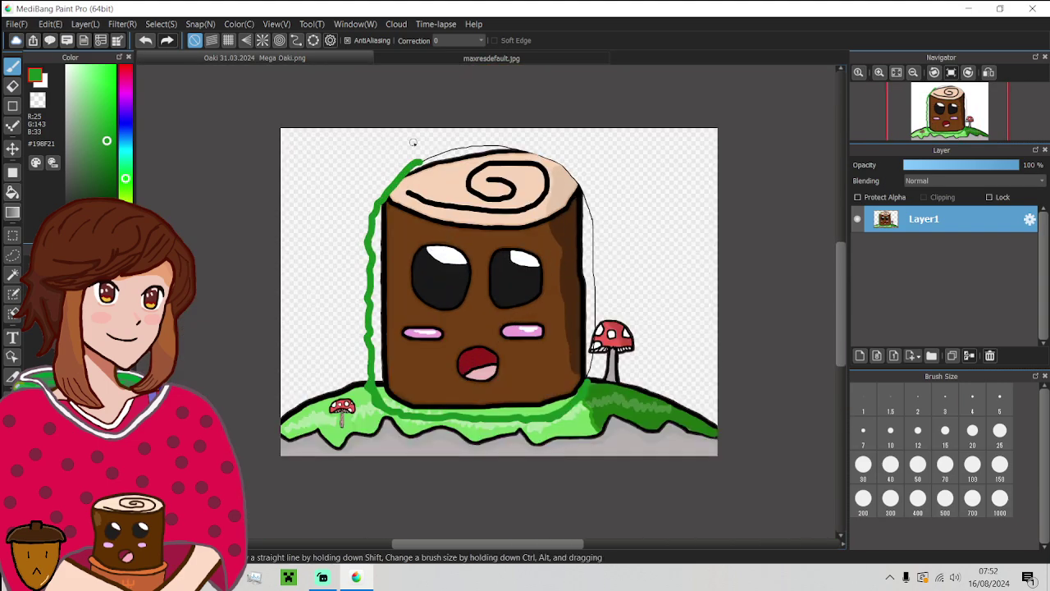
{"action": "scroll", "coordinate": [428, 179], "scroll_direction": "up", "scroll_amount": 2}
{"action": "scroll", "coordinate": [428, 182], "scroll_direction": "down", "scroll_amount": 1}
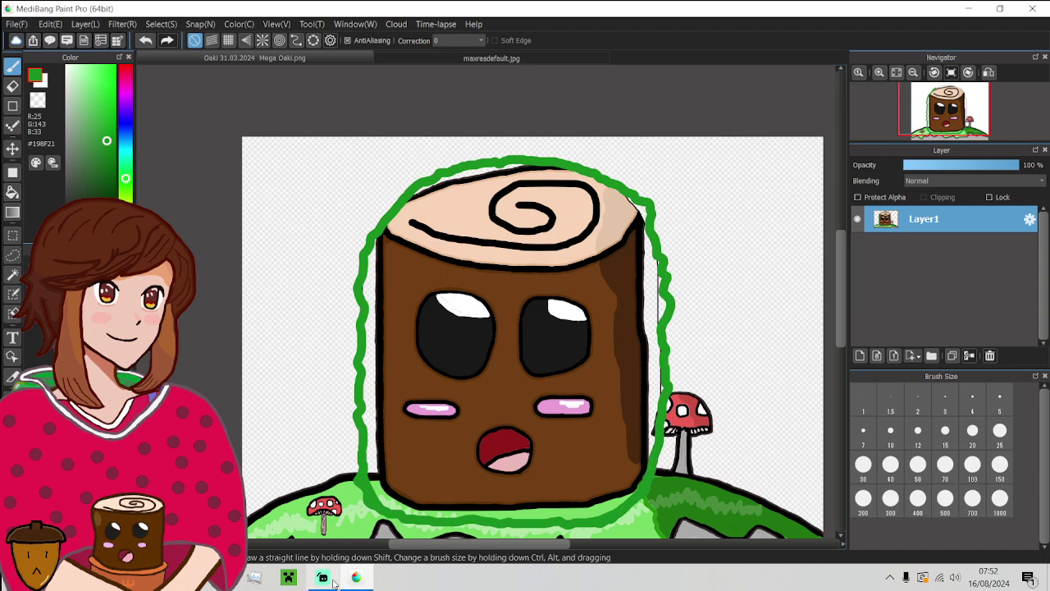
- Eyedrop the bright green #49D502 from the green monster in the reference image
{"action": "key", "text": "alt+Tab"}
{"action": "key", "text": "alt+Tab"}
{"action": "scroll", "coordinate": [564, 408], "scroll_direction": "down", "scroll_amount": 1}
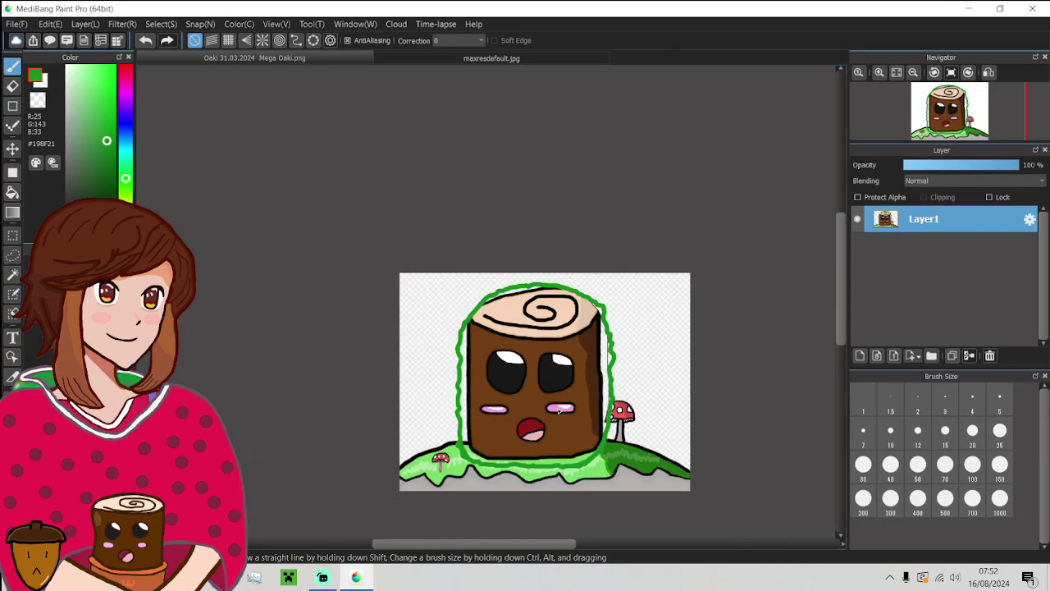
{"action": "scroll", "coordinate": [550, 427], "scroll_direction": "up", "scroll_amount": 4}
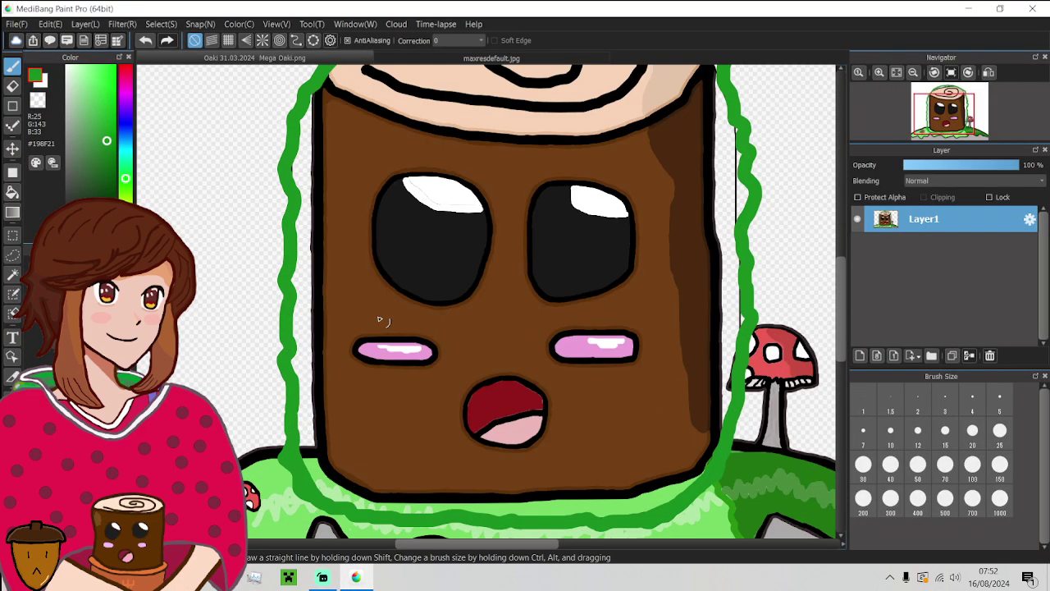
{"action": "left_click", "coordinate": [426, 55]}
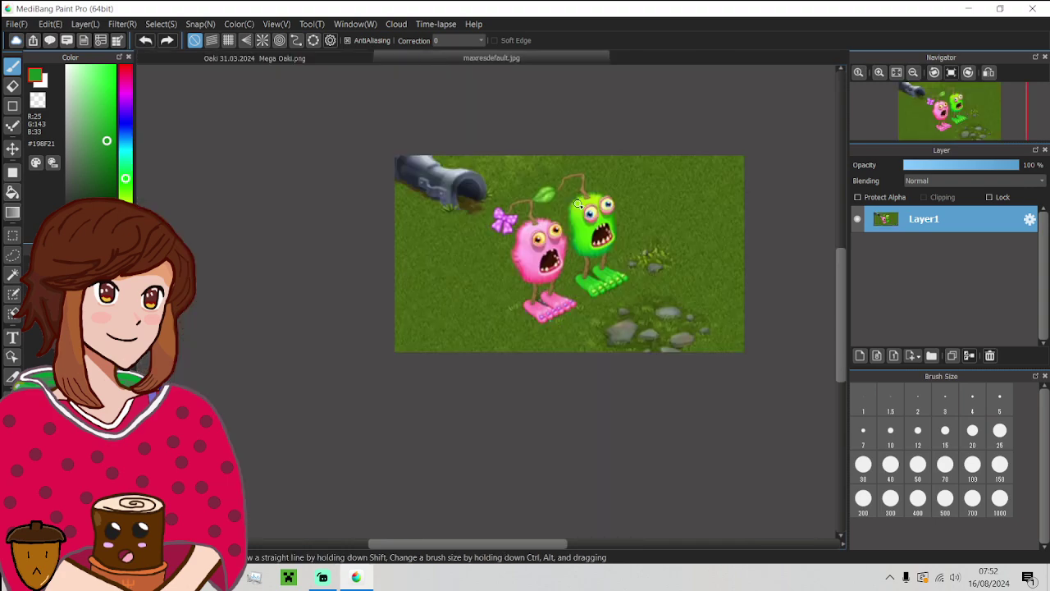
{"action": "scroll", "coordinate": [557, 235], "scroll_direction": "up", "scroll_amount": 4}
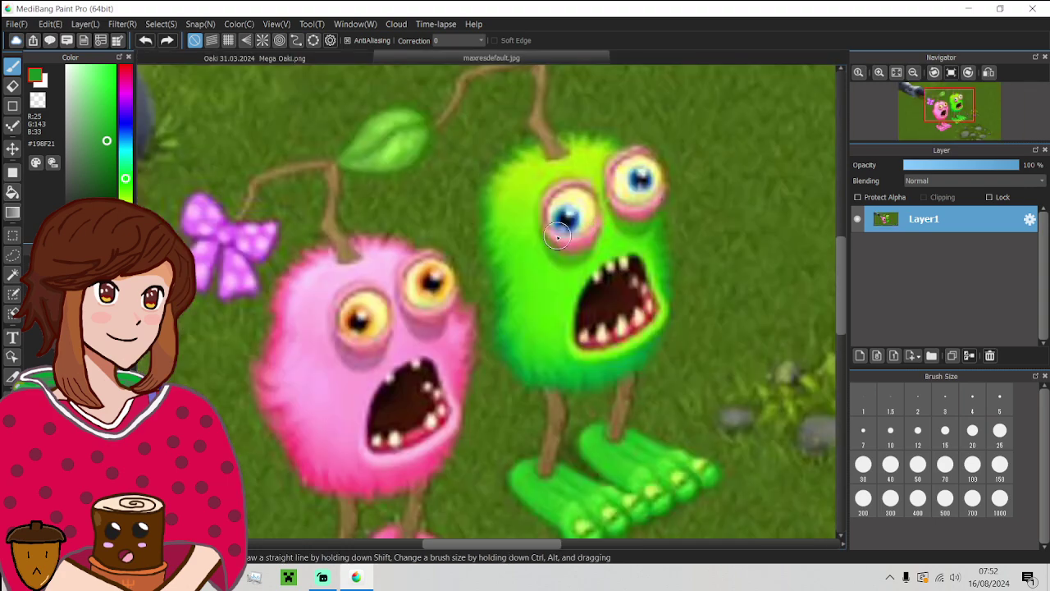
{"action": "left_click", "coordinate": [517, 258], "text": "alt"}
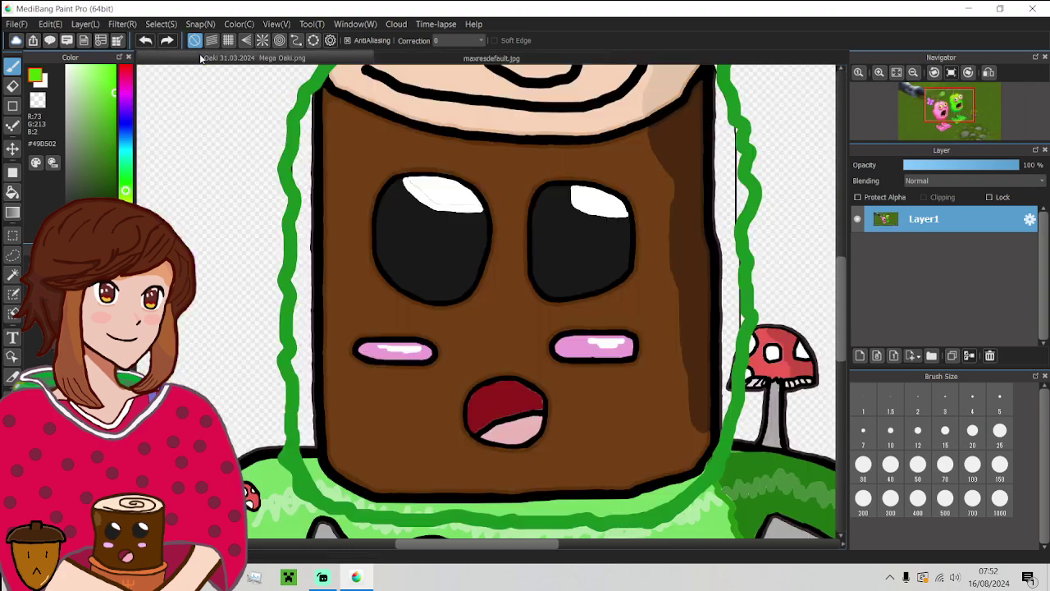
- Bucket-fill the left and right gaps inside the outline with bright green on the Oaki drawing
{"action": "left_click", "coordinate": [195, 54]}
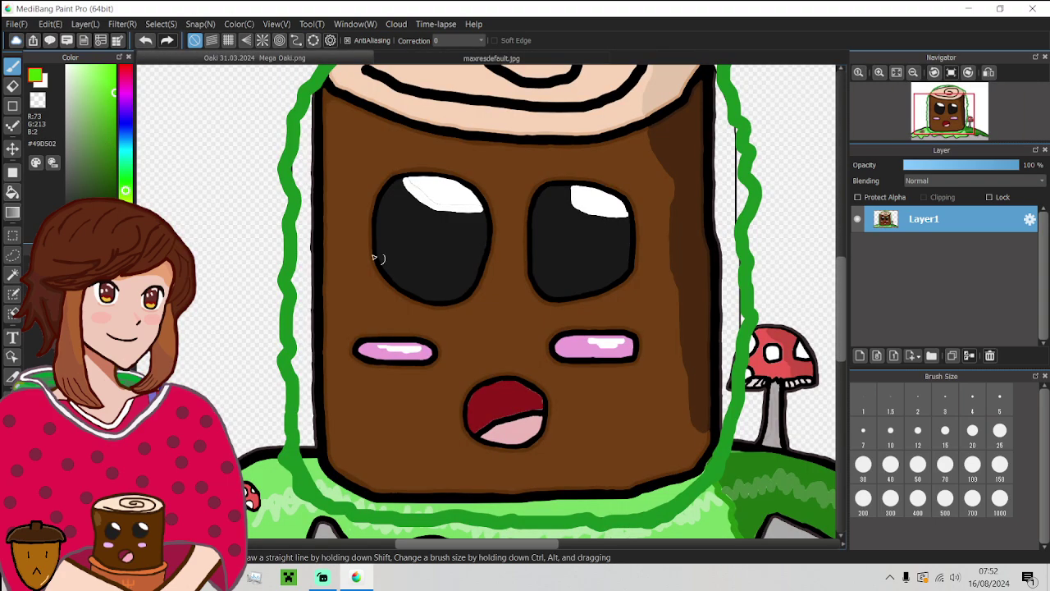
{"action": "left_click_drag", "start_coordinate": [334, 157], "coordinate": [330, 243]}
{"action": "key", "text": "ctrl+z"}
{"action": "key", "text": "g"}
{"action": "left_click", "coordinate": [306, 167]}
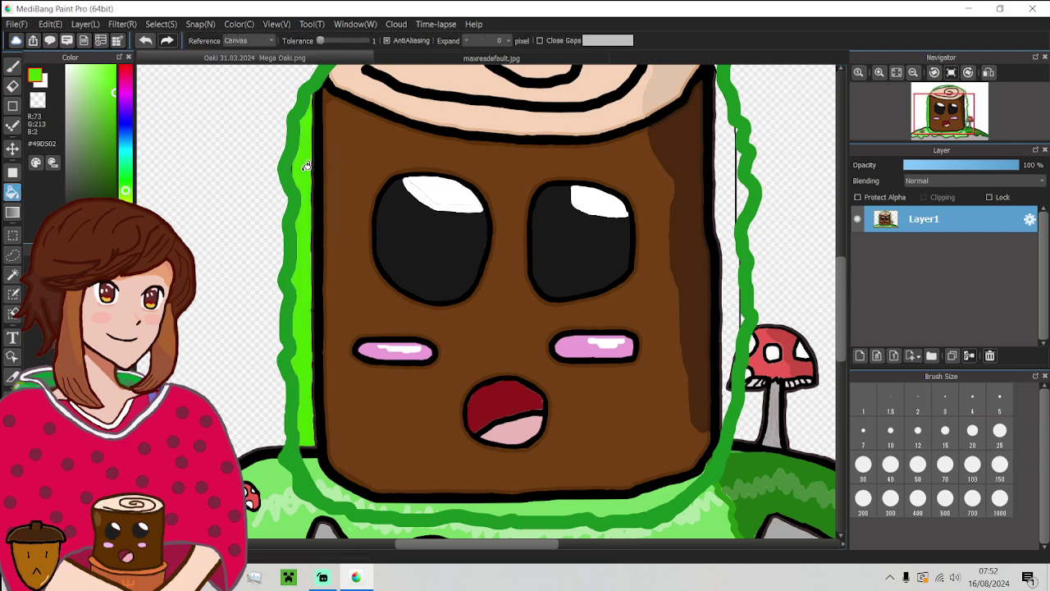
{"action": "left_click", "coordinate": [728, 184]}
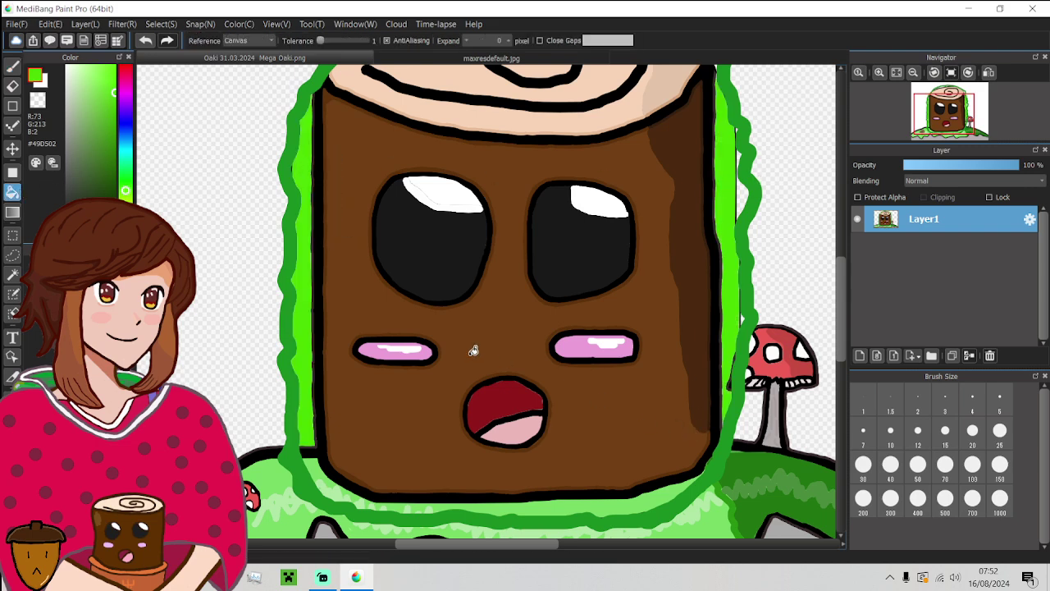
- Brush bright green along the band under the trunk and its upper-left edge
{"action": "left_click", "coordinate": [15, 67]}
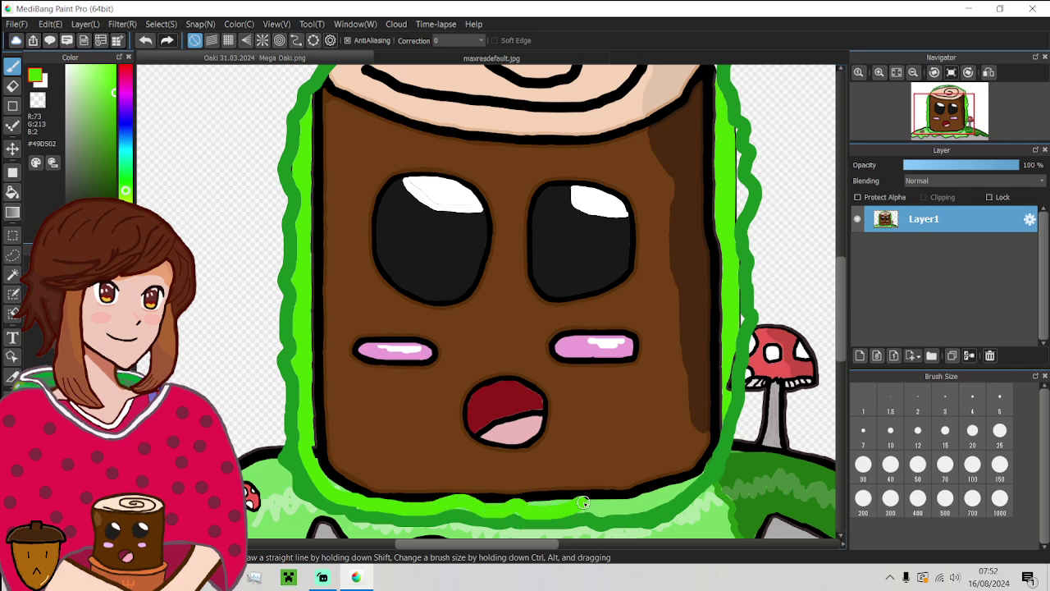
{"action": "scroll", "coordinate": [606, 515], "scroll_direction": "down", "scroll_amount": 3}
{"action": "scroll", "coordinate": [606, 515], "scroll_direction": "up", "scroll_amount": 8}
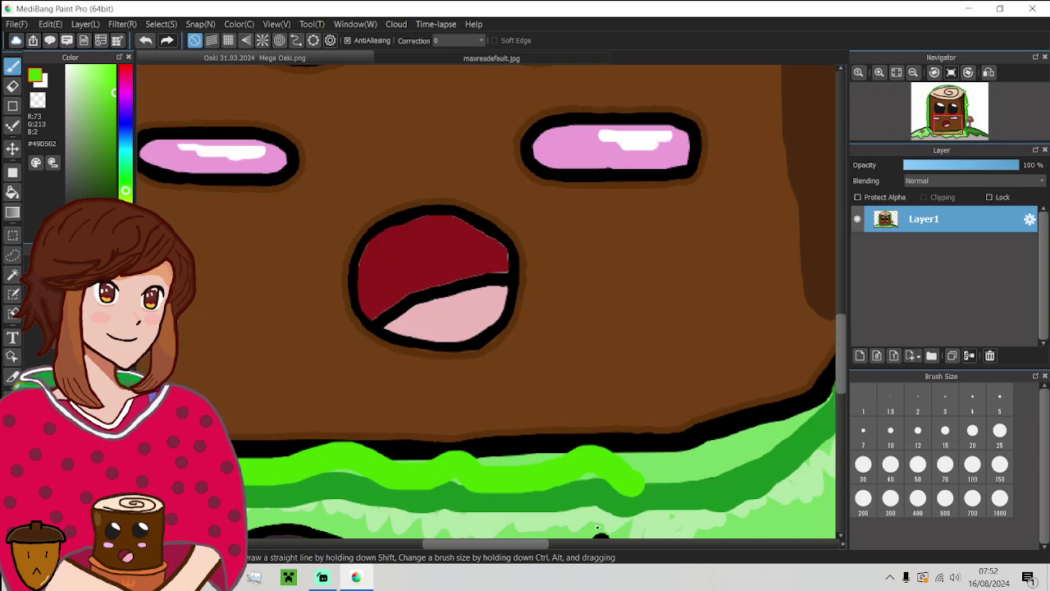
{"action": "mouse_move", "coordinate": [622, 351]}
{"action": "left_mouse_down"}
{"action": "mouse_move", "coordinate": [484, 349]}
{"action": "mouse_move", "coordinate": [545, 333]}
{"action": "mouse_move", "coordinate": [517, 304]}
{"action": "mouse_move", "coordinate": [472, 328]}
{"action": "left_mouse_up"}
{"action": "scroll", "coordinate": [492, 347], "scroll_direction": "down", "scroll_amount": 3}
{"action": "scroll", "coordinate": [427, 361], "scroll_direction": "up", "scroll_amount": 3}
{"action": "scroll", "coordinate": [483, 299], "scroll_direction": "down", "scroll_amount": 2}
{"action": "scroll", "coordinate": [482, 299], "scroll_direction": "up", "scroll_amount": 2}
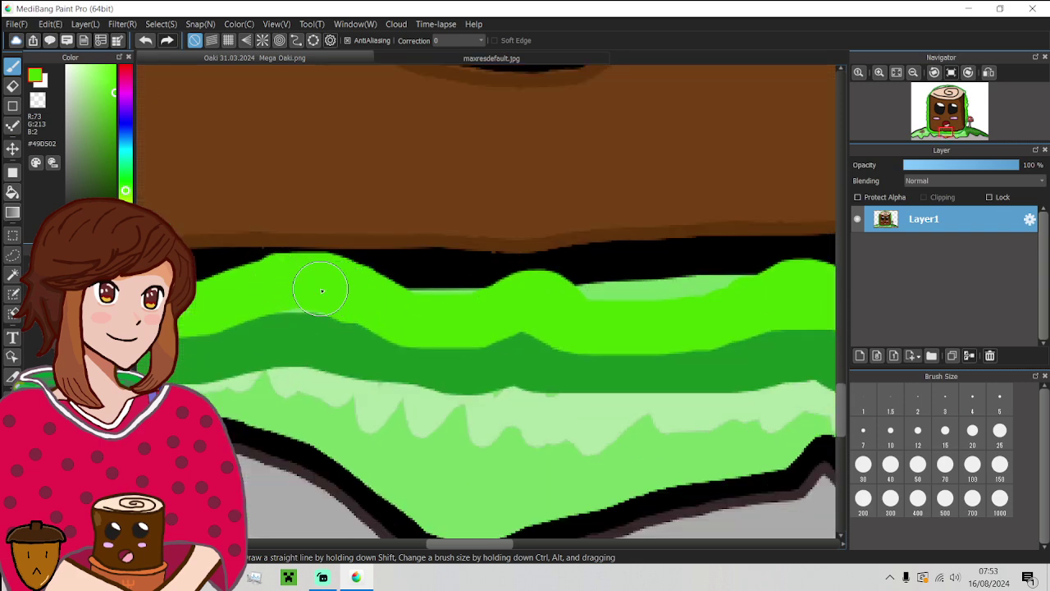
{"action": "mouse_move", "coordinate": [322, 291]}
{"action": "left_mouse_down"}
{"action": "mouse_move", "coordinate": [246, 268]}
{"action": "mouse_move", "coordinate": [231, 292]}
{"action": "left_mouse_up"}
{"action": "scroll", "coordinate": [235, 291], "scroll_direction": "down", "scroll_amount": 2}
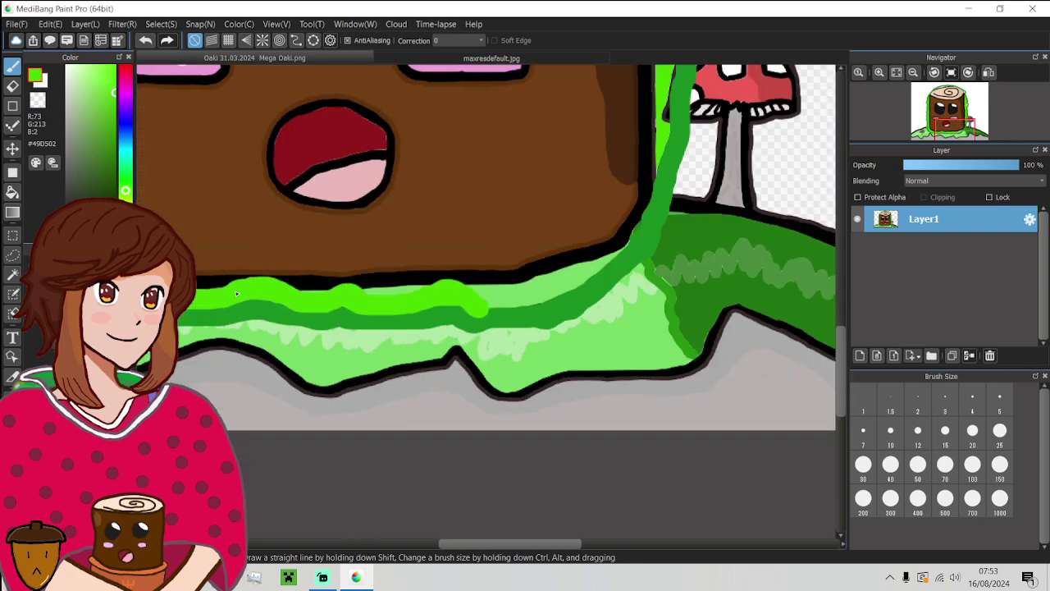
{"action": "scroll", "coordinate": [235, 291], "scroll_direction": "down", "scroll_amount": 3}
{"action": "scroll", "coordinate": [247, 188], "scroll_direction": "down", "scroll_amount": 1}
{"action": "scroll", "coordinate": [254, 158], "scroll_direction": "up", "scroll_amount": 2}
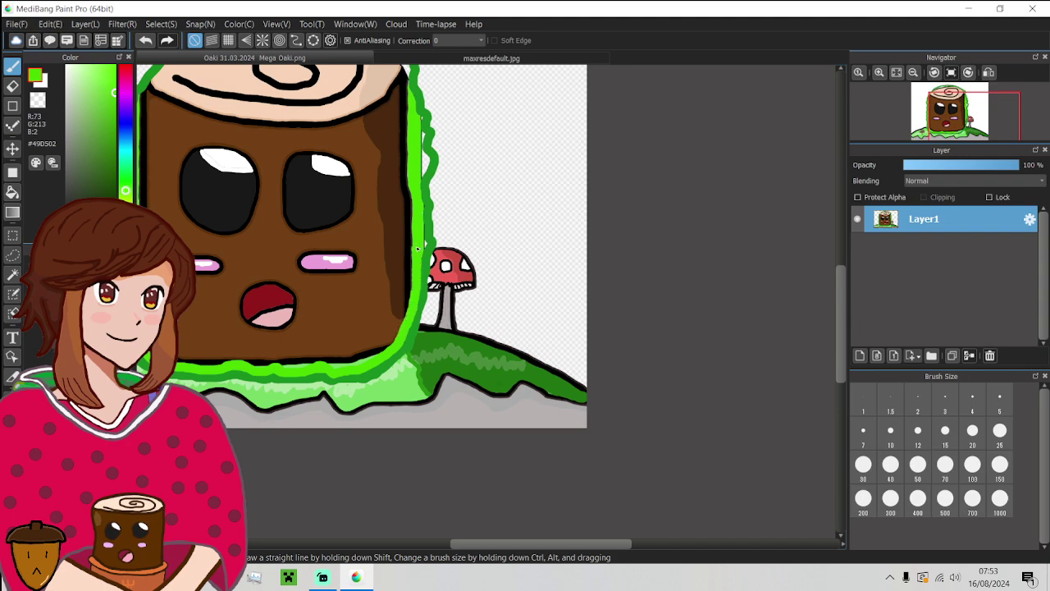
{"action": "scroll", "coordinate": [418, 248], "scroll_direction": "down", "scroll_amount": 2}
{"action": "scroll", "coordinate": [411, 271], "scroll_direction": "up", "scroll_amount": 5}
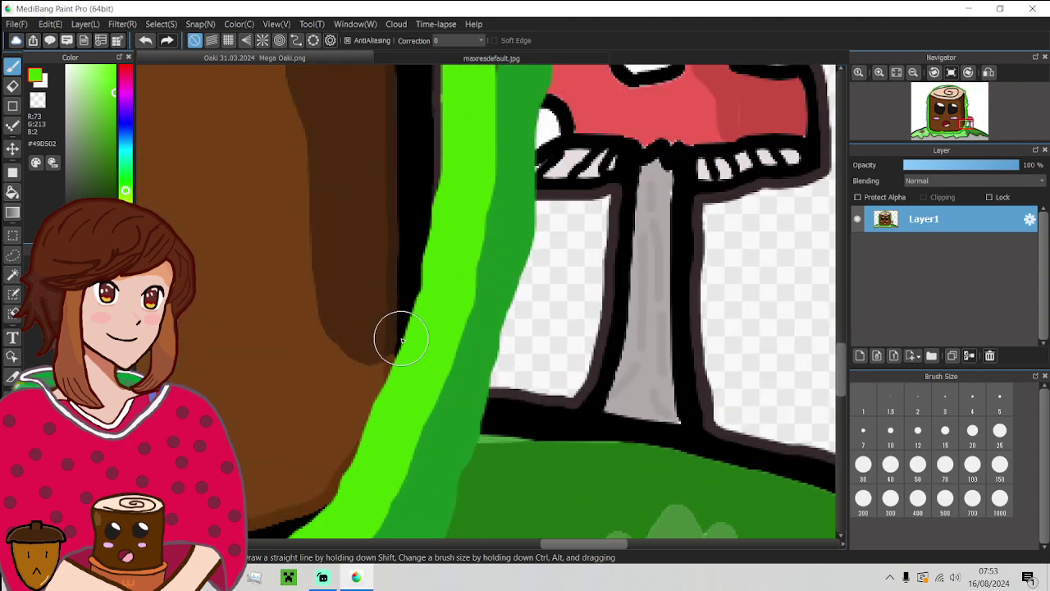
{"action": "scroll", "coordinate": [401, 339], "scroll_direction": "down", "scroll_amount": 5}
{"action": "scroll", "coordinate": [294, 196], "scroll_direction": "up", "scroll_amount": 2}
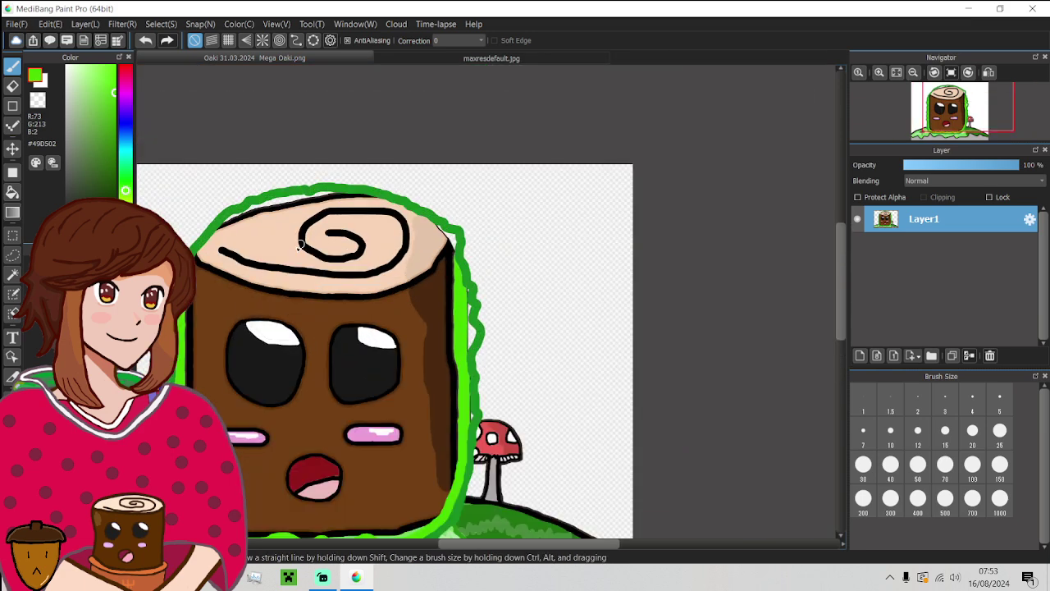
- Set the brush size to 150 and paint bright green over the top of the log
{"action": "left_click", "coordinate": [917, 467]}
{"action": "left_click", "coordinate": [889, 468]}
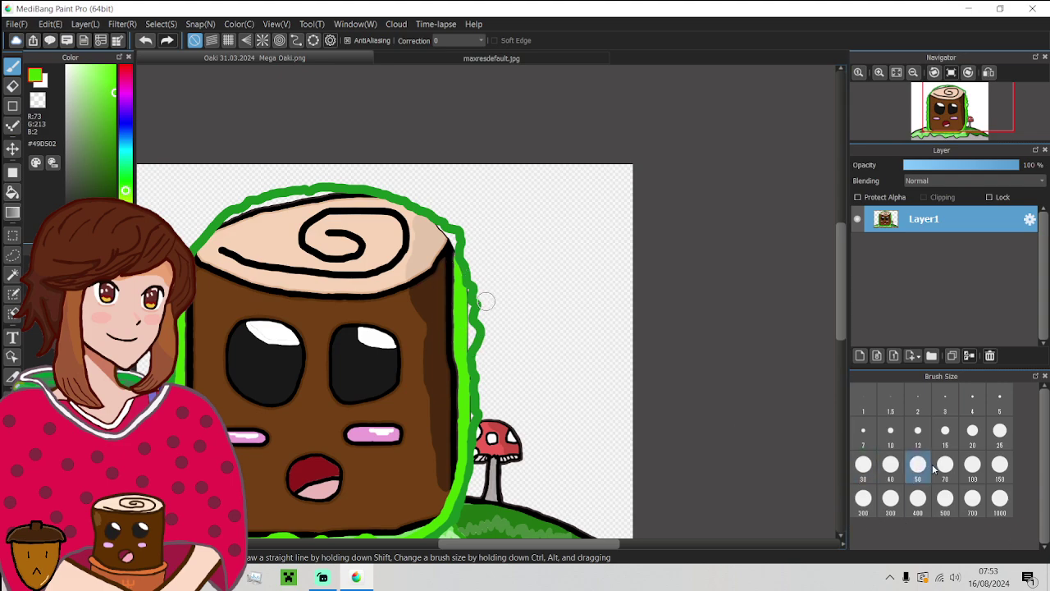
{"action": "left_click", "coordinate": [998, 466]}
{"action": "scroll", "coordinate": [443, 295], "scroll_direction": "up", "scroll_amount": 3}
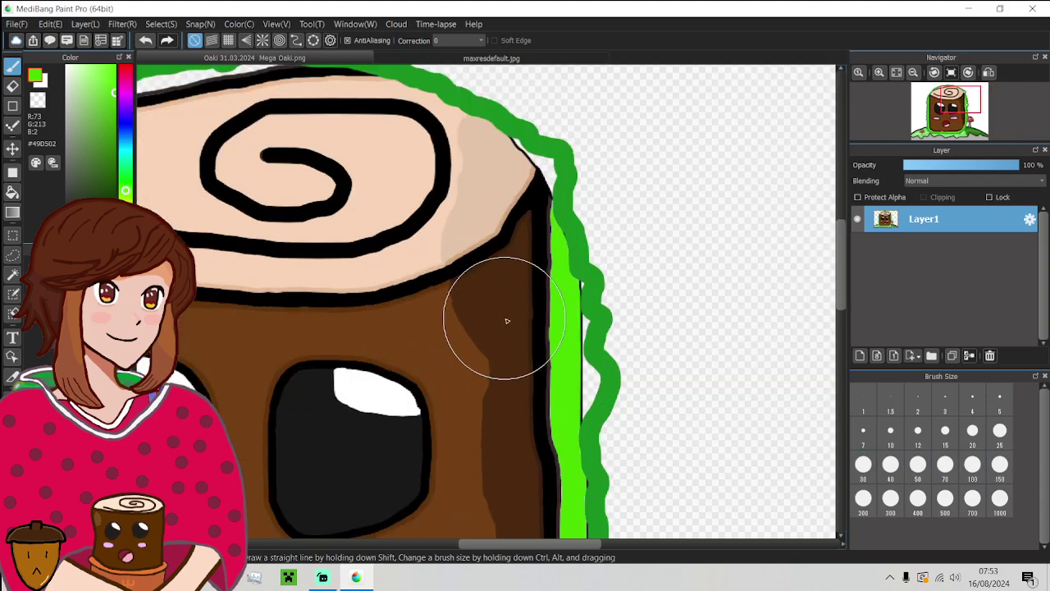
{"action": "mouse_move", "coordinate": [509, 307]}
{"action": "left_mouse_down"}
{"action": "mouse_move", "coordinate": [468, 226]}
{"action": "mouse_move", "coordinate": [420, 202]}
{"action": "mouse_move", "coordinate": [355, 192]}
{"action": "mouse_move", "coordinate": [247, 217]}
{"action": "mouse_move", "coordinate": [209, 275]}
{"action": "left_mouse_up"}
- Dab green over the log's top-left edge and spread it across the peach band
{"action": "scroll", "coordinate": [209, 275], "scroll_direction": "down", "scroll_amount": 5}
{"action": "scroll", "coordinate": [209, 275], "scroll_direction": "up", "scroll_amount": 5}
{"action": "scroll", "coordinate": [235, 222], "scroll_direction": "up", "scroll_amount": 3}
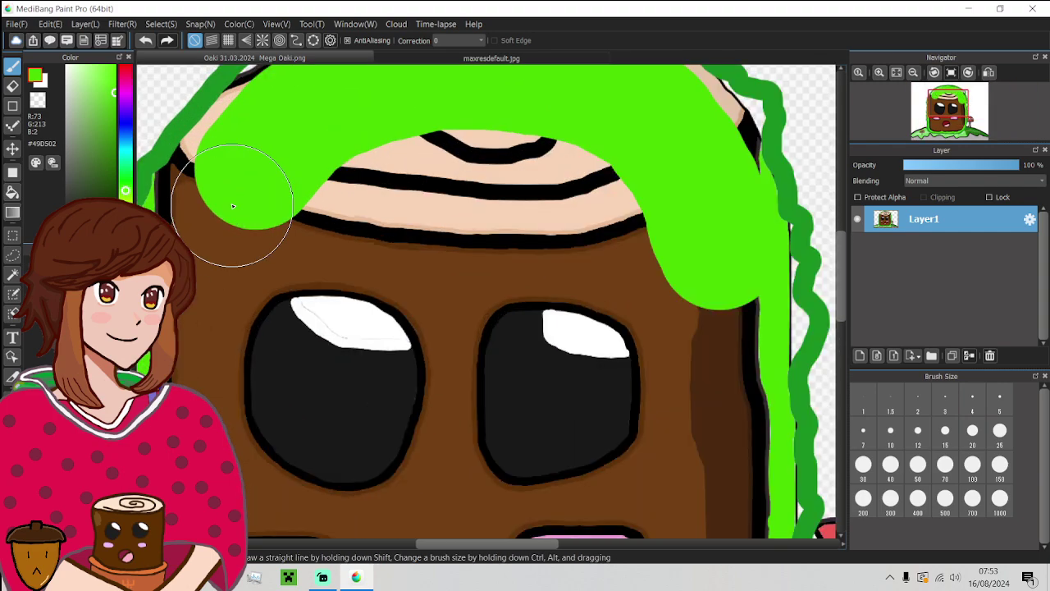
{"action": "mouse_move", "coordinate": [235, 223]}
{"action": "left_mouse_down"}
{"action": "mouse_move", "coordinate": [197, 233]}
{"action": "mouse_move", "coordinate": [227, 176]}
{"action": "left_mouse_up"}
{"action": "scroll", "coordinate": [222, 232], "scroll_direction": "down", "scroll_amount": 5}
{"action": "scroll", "coordinate": [217, 230], "scroll_direction": "up", "scroll_amount": 5}
{"action": "mouse_move", "coordinate": [211, 220]}
{"action": "left_mouse_down"}
{"action": "mouse_move", "coordinate": [266, 163]}
{"action": "mouse_move", "coordinate": [275, 210]}
{"action": "mouse_move", "coordinate": [254, 228]}
{"action": "mouse_move", "coordinate": [388, 224]}
{"action": "mouse_move", "coordinate": [441, 250]}
{"action": "mouse_move", "coordinate": [385, 157]}
{"action": "mouse_move", "coordinate": [497, 183]}
{"action": "mouse_move", "coordinate": [512, 204]}
{"action": "mouse_move", "coordinate": [481, 211]}
{"action": "mouse_move", "coordinate": [480, 228]}
{"action": "mouse_move", "coordinate": [714, 254]}
{"action": "mouse_move", "coordinate": [535, 183]}
{"action": "left_mouse_up"}
- Paint green over the face's lower-right corner, then at size 100 extend it under the mouth
{"action": "scroll", "coordinate": [531, 187], "scroll_direction": "down", "scroll_amount": 5}
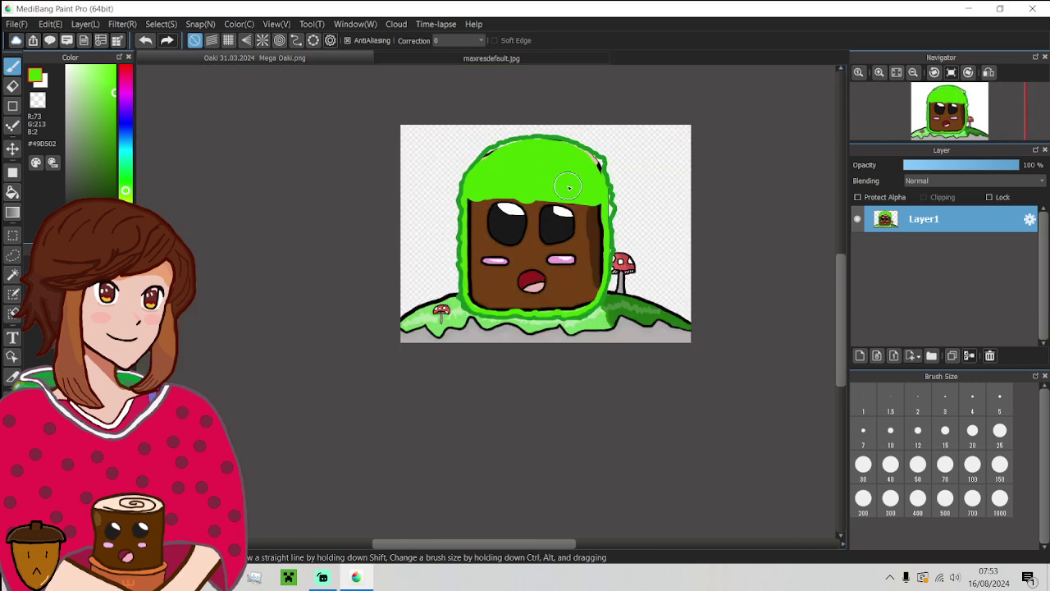
{"action": "scroll", "coordinate": [559, 197], "scroll_direction": "up", "scroll_amount": 5}
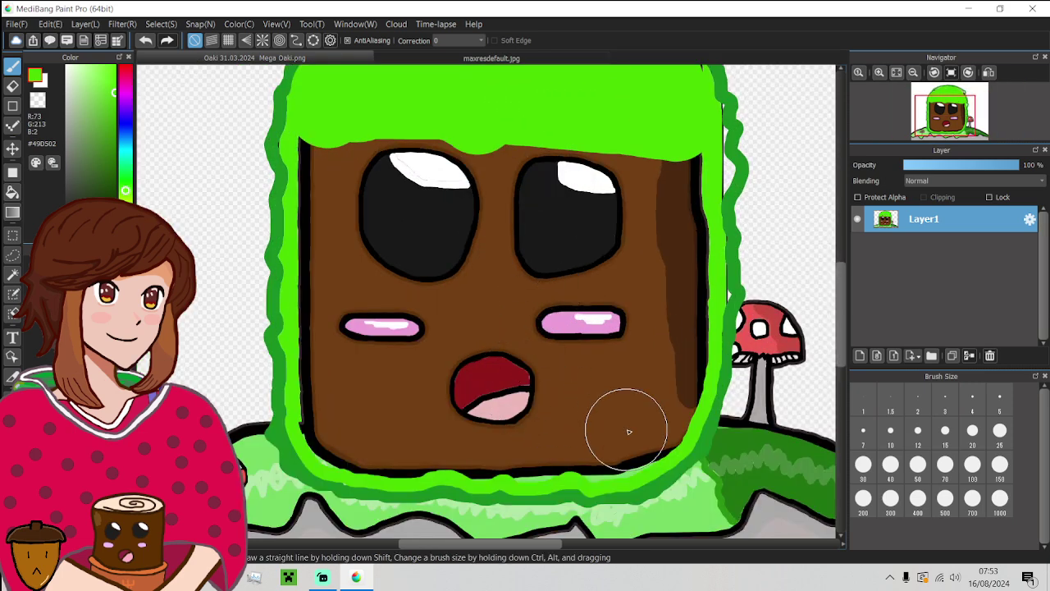
{"action": "left_click_drag", "start_coordinate": [651, 422], "coordinate": [594, 443]}
{"action": "left_click", "coordinate": [863, 465]}
{"action": "left_click", "coordinate": [973, 431]}
{"action": "left_click", "coordinate": [918, 464]}
{"action": "left_click", "coordinate": [973, 466]}
{"action": "scroll", "coordinate": [582, 439], "scroll_direction": "down", "scroll_amount": 1}
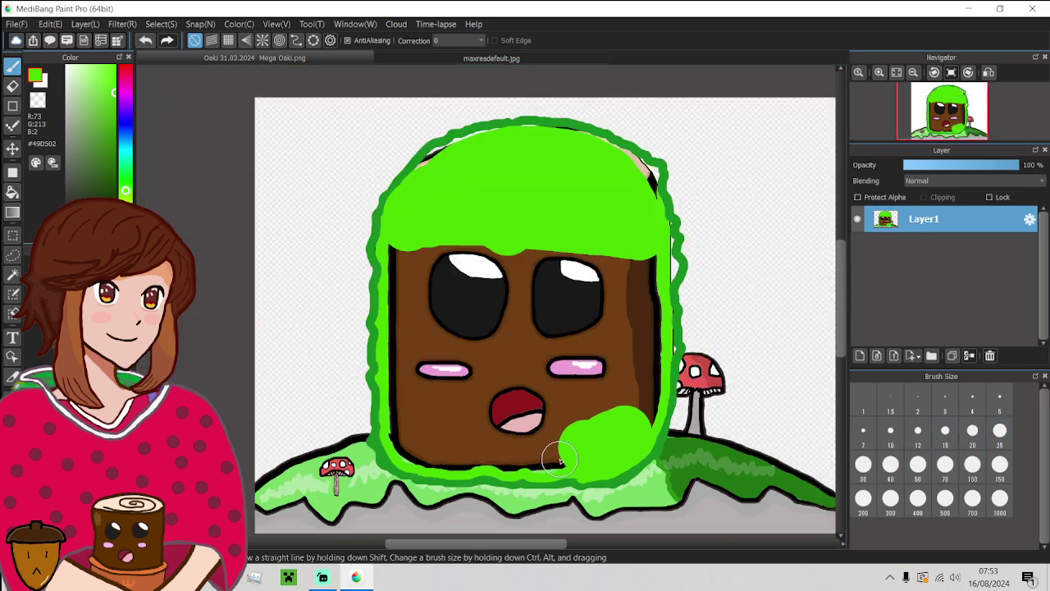
{"action": "scroll", "coordinate": [567, 457], "scroll_direction": "up", "scroll_amount": 3}
{"action": "mouse_move", "coordinate": [567, 457]}
{"action": "left_mouse_down"}
{"action": "mouse_move", "coordinate": [459, 464]}
{"action": "mouse_move", "coordinate": [306, 428]}
{"action": "left_mouse_up"}
- Paint green over the brown below the mouth and the black and tan strips along the hood's top
{"action": "scroll", "coordinate": [306, 428], "scroll_direction": "down", "scroll_amount": 3}
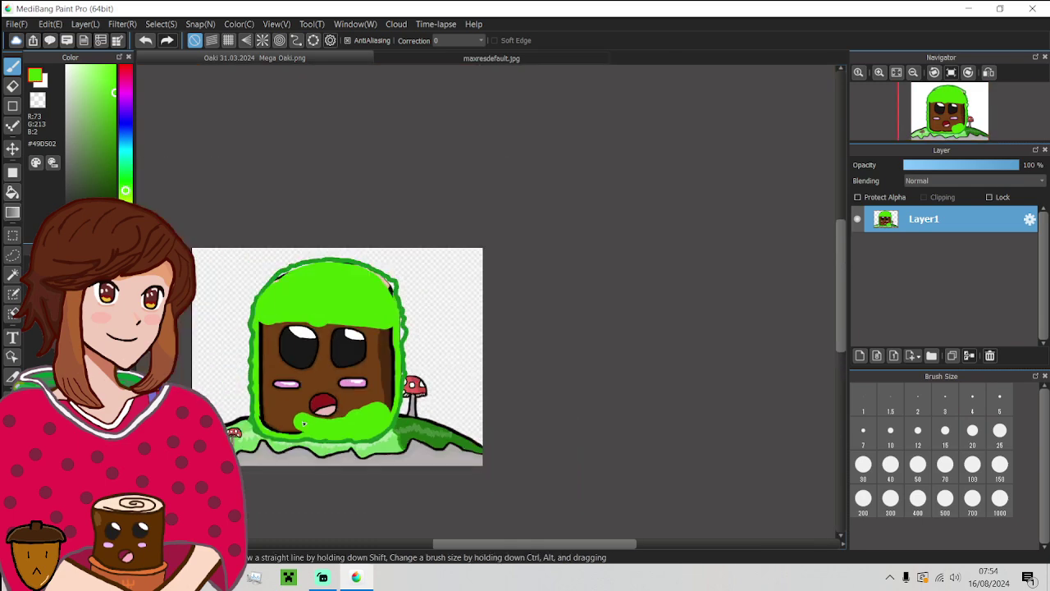
{"action": "scroll", "coordinate": [306, 427], "scroll_direction": "up", "scroll_amount": 2}
{"action": "scroll", "coordinate": [399, 434], "scroll_direction": "down", "scroll_amount": 3}
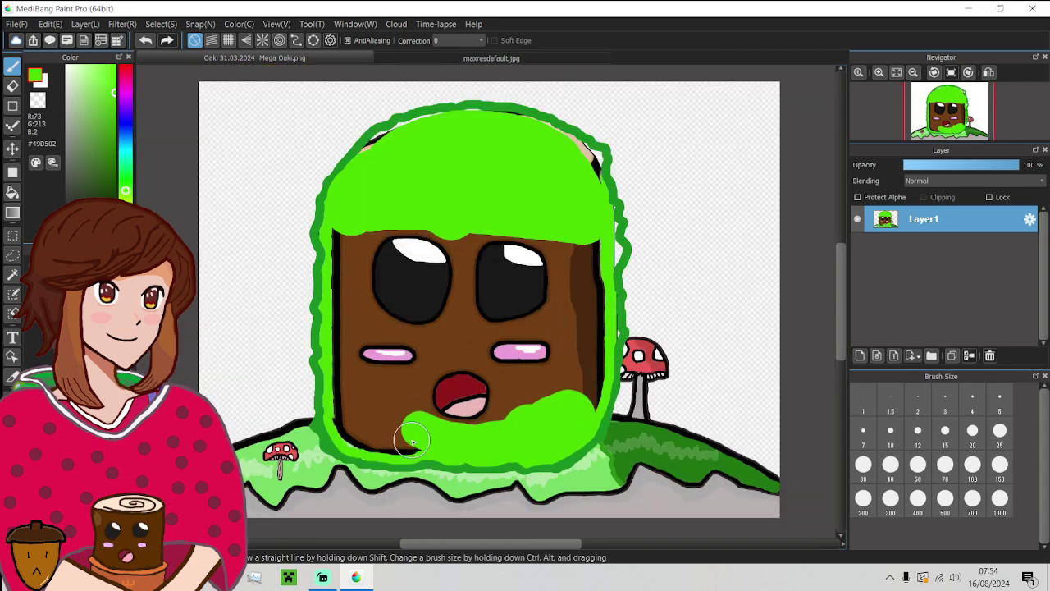
{"action": "mouse_move", "coordinate": [413, 441]}
{"action": "left_mouse_down"}
{"action": "mouse_move", "coordinate": [356, 432]}
{"action": "mouse_move", "coordinate": [352, 419]}
{"action": "mouse_move", "coordinate": [349, 430]}
{"action": "mouse_move", "coordinate": [346, 239]}
{"action": "left_mouse_up"}
{"action": "scroll", "coordinate": [384, 93], "scroll_direction": "up", "scroll_amount": 5}
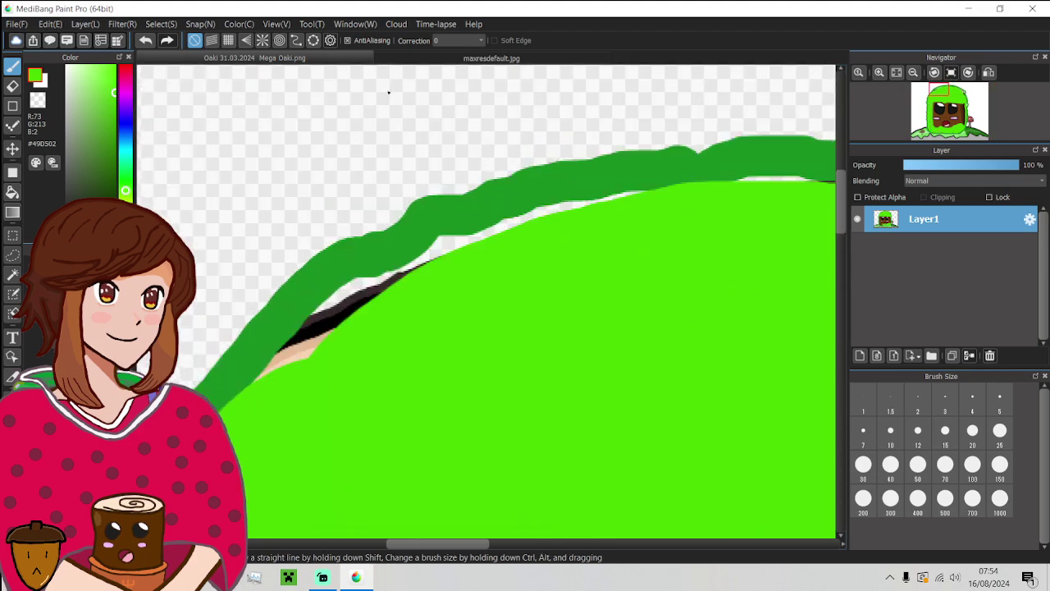
{"action": "mouse_move", "coordinate": [332, 412]}
{"action": "left_mouse_down"}
{"action": "mouse_move", "coordinate": [312, 412]}
{"action": "mouse_move", "coordinate": [369, 356]}
{"action": "mouse_move", "coordinate": [403, 359]}
{"action": "mouse_move", "coordinate": [478, 304]}
{"action": "mouse_move", "coordinate": [540, 292]}
{"action": "mouse_move", "coordinate": [563, 261]}
{"action": "mouse_move", "coordinate": [623, 271]}
{"action": "left_mouse_up"}
{"action": "scroll", "coordinate": [558, 344], "scroll_direction": "down", "scroll_amount": 6}
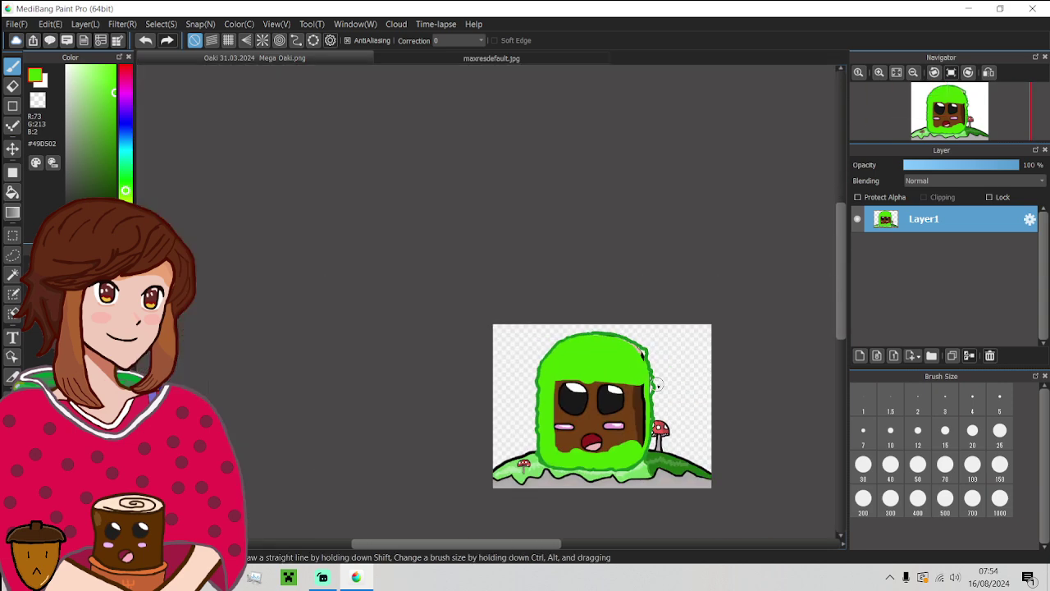
{"action": "scroll", "coordinate": [637, 359], "scroll_direction": "up", "scroll_amount": 6}
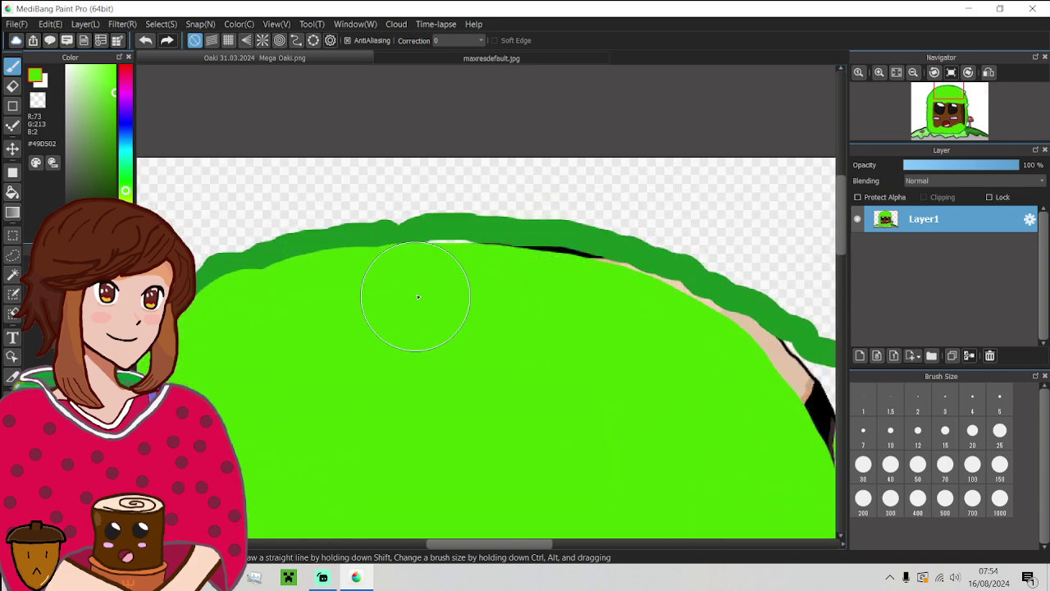
{"action": "mouse_move", "coordinate": [456, 290]}
{"action": "left_mouse_down"}
{"action": "mouse_move", "coordinate": [594, 310]}
{"action": "mouse_move", "coordinate": [663, 334]}
{"action": "mouse_move", "coordinate": [672, 351]}
{"action": "left_mouse_up"}
{"action": "scroll", "coordinate": [672, 351], "scroll_direction": "down", "scroll_amount": 4}
{"action": "scroll", "coordinate": [715, 411], "scroll_direction": "up", "scroll_amount": 5}
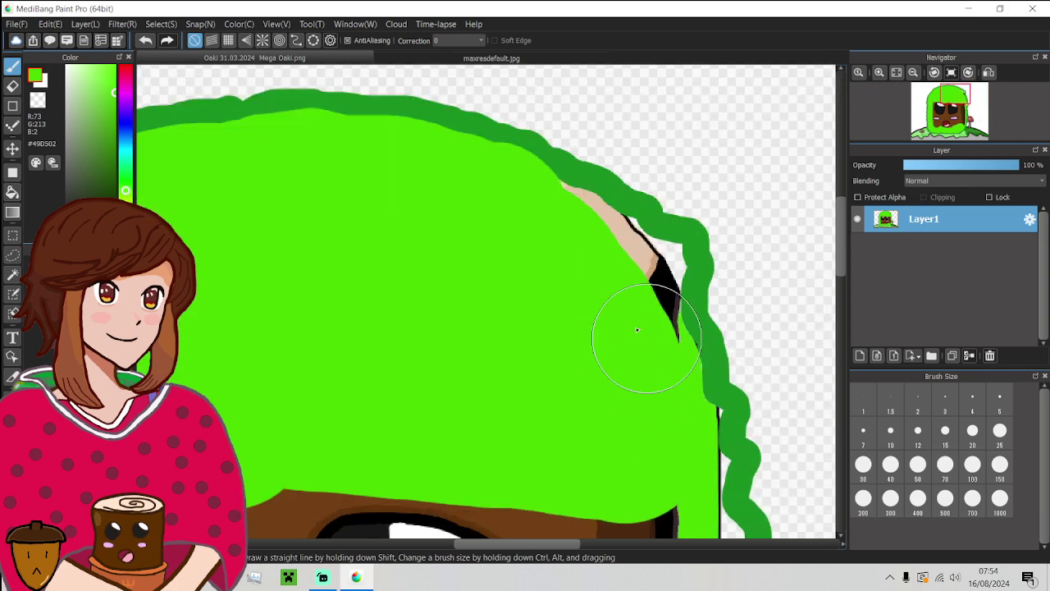
{"action": "mouse_move", "coordinate": [540, 225]}
{"action": "left_mouse_down"}
{"action": "mouse_move", "coordinate": [574, 241]}
{"action": "mouse_move", "coordinate": [585, 264]}
{"action": "mouse_move", "coordinate": [595, 243]}
{"action": "mouse_move", "coordinate": [605, 304]}
{"action": "mouse_move", "coordinate": [633, 326]}
{"action": "mouse_move", "coordinate": [640, 285]}
{"action": "left_mouse_up"}
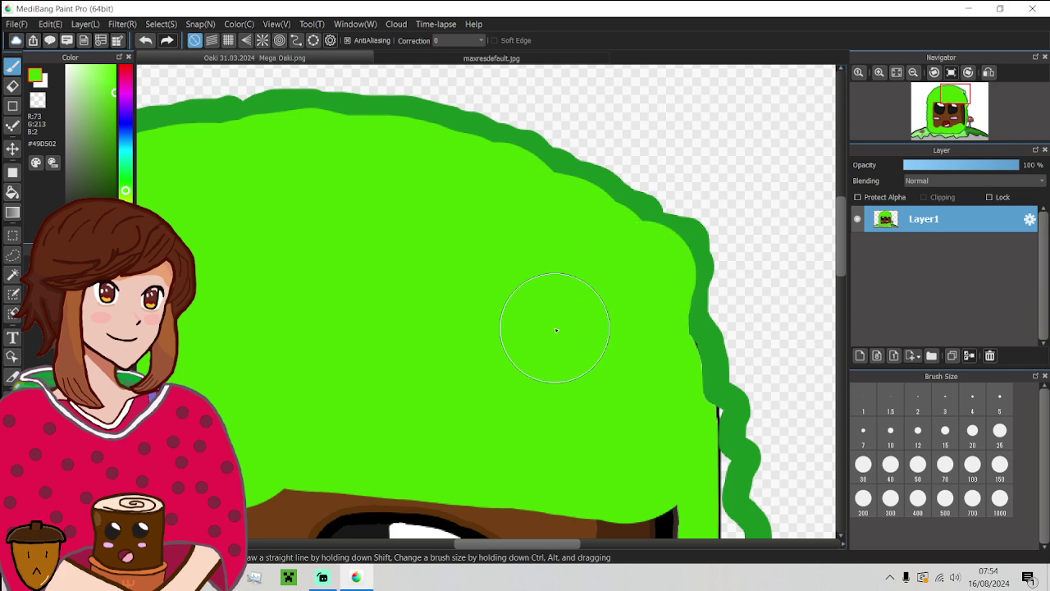
- At brush size 20, paint green over the black outline down the hood's right edge
{"action": "scroll", "coordinate": [553, 305], "scroll_direction": "down", "scroll_amount": 3}
{"action": "scroll", "coordinate": [556, 330], "scroll_direction": "down", "scroll_amount": 3}
{"action": "scroll", "coordinate": [557, 330], "scroll_direction": "up", "scroll_amount": 6}
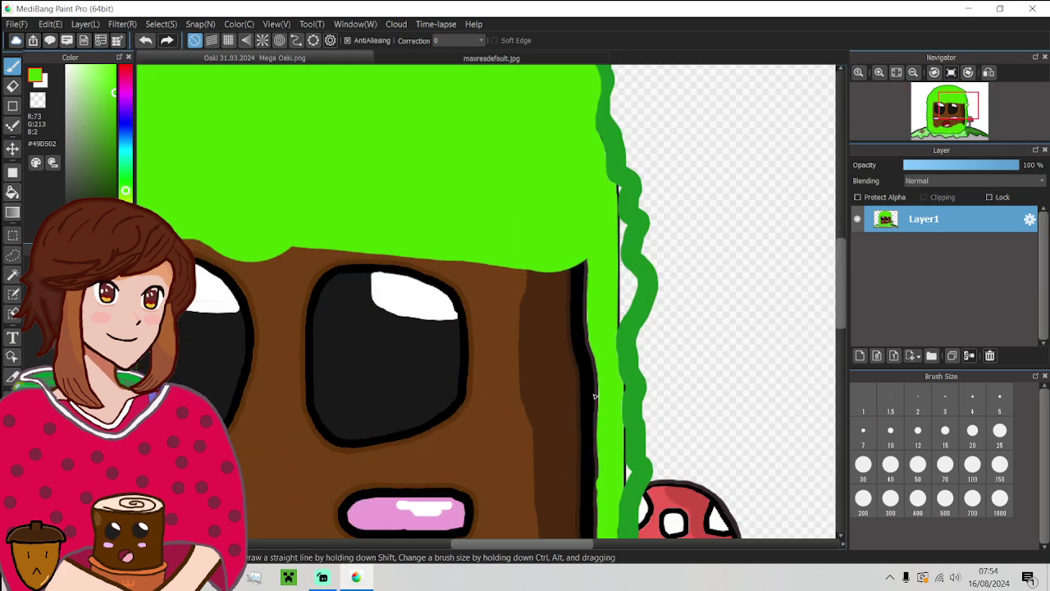
{"action": "left_click", "coordinate": [972, 430]}
{"action": "scroll", "coordinate": [603, 178], "scroll_direction": "up", "scroll_amount": 3}
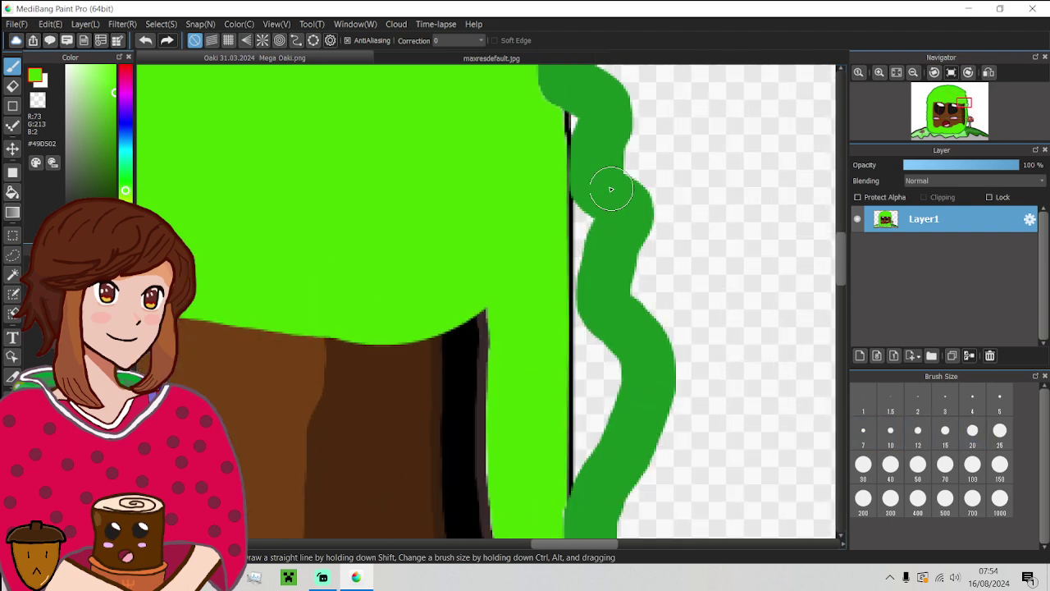
{"action": "mouse_move", "coordinate": [536, 110]}
{"action": "left_mouse_down"}
{"action": "mouse_move", "coordinate": [563, 125]}
{"action": "mouse_move", "coordinate": [559, 186]}
{"action": "mouse_move", "coordinate": [579, 224]}
{"action": "mouse_move", "coordinate": [566, 262]}
{"action": "mouse_move", "coordinate": [572, 324]}
{"action": "mouse_move", "coordinate": [610, 378]}
{"action": "mouse_move", "coordinate": [553, 510]}
{"action": "left_mouse_up"}
{"action": "left_click_drag", "start_coordinate": [579, 420], "coordinate": [567, 370]}
{"action": "scroll", "coordinate": [504, 417], "scroll_direction": "down", "scroll_amount": 2}
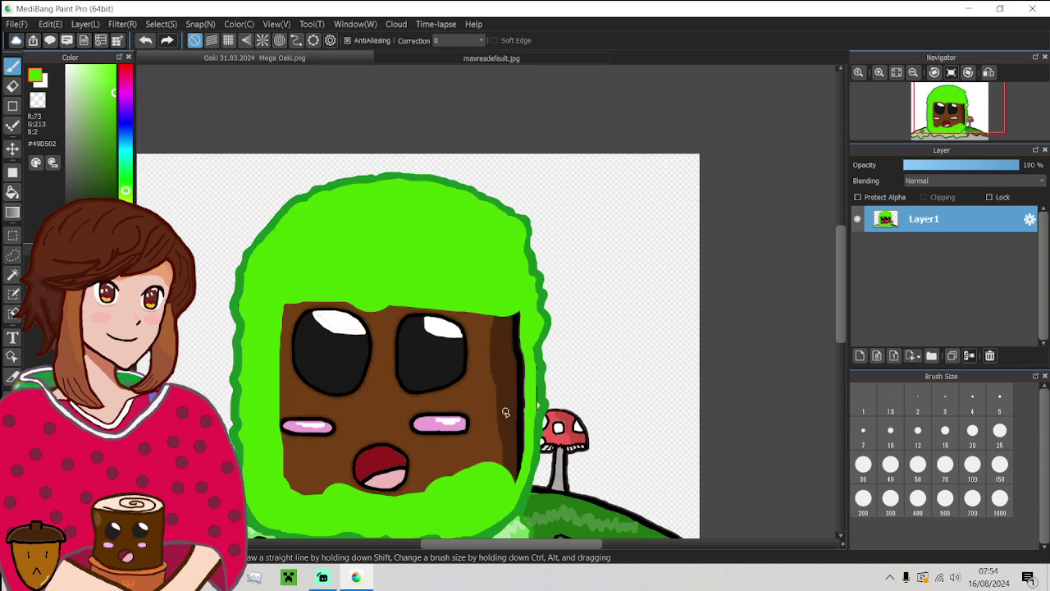
{"action": "scroll", "coordinate": [520, 441], "scroll_direction": "up", "scroll_amount": 3}
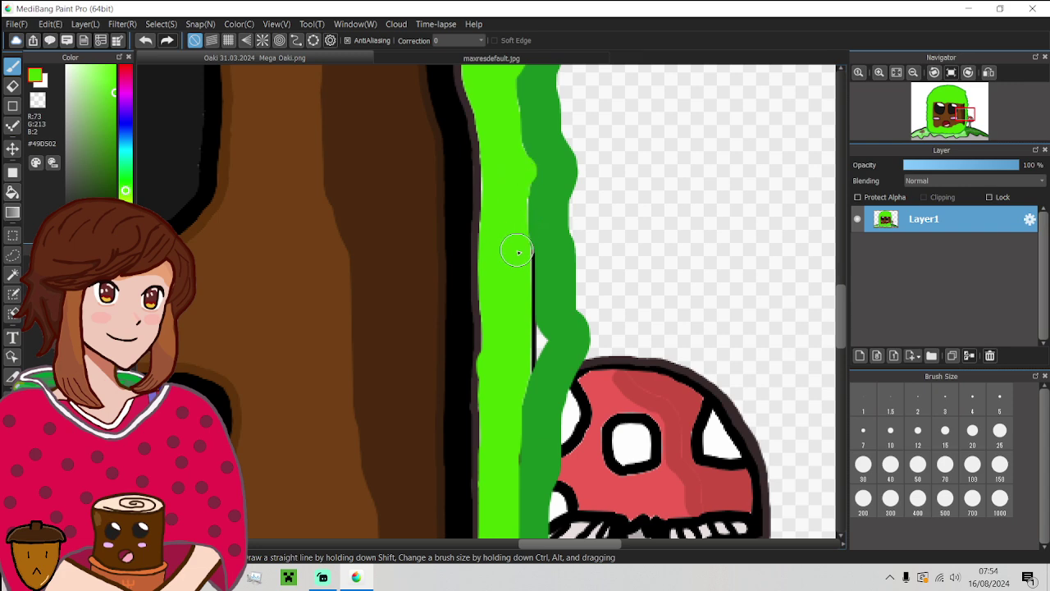
{"action": "left_click_drag", "start_coordinate": [522, 264], "coordinate": [526, 303]}
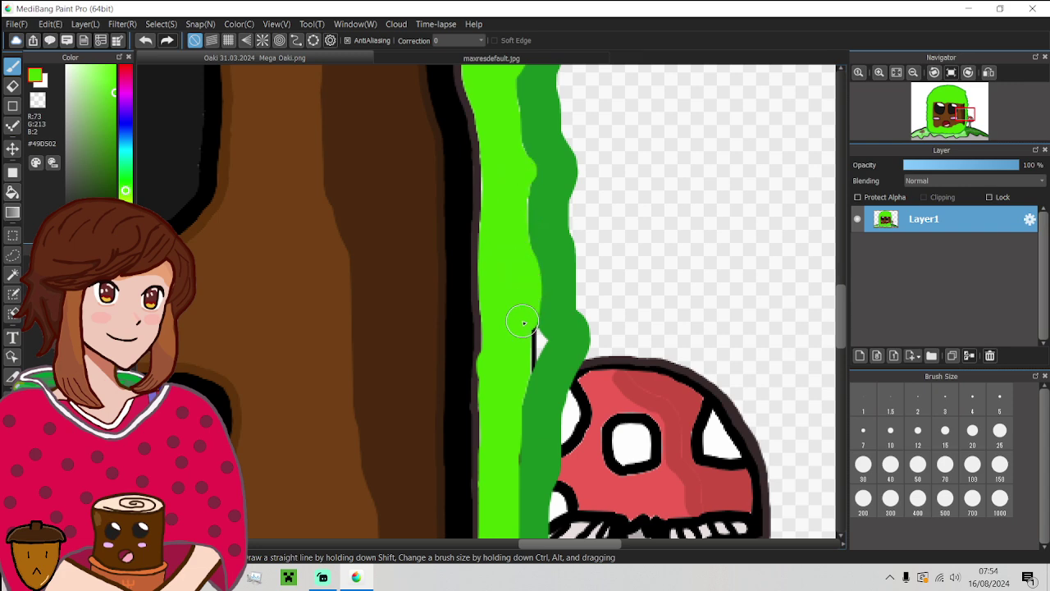
{"action": "mouse_move", "coordinate": [523, 324]}
{"action": "left_mouse_down"}
{"action": "mouse_move", "coordinate": [534, 353]}
{"action": "mouse_move", "coordinate": [510, 421]}
{"action": "mouse_move", "coordinate": [509, 471]}
{"action": "mouse_move", "coordinate": [520, 361]}
{"action": "left_mouse_up"}
{"action": "scroll", "coordinate": [520, 362], "scroll_direction": "down", "scroll_amount": 5}
{"action": "scroll", "coordinate": [499, 257], "scroll_direction": "up", "scroll_amount": 2}
- With brush size 50, then 70, cover the face's brown lower-right corner and left cheek area in green
{"action": "scroll", "coordinate": [496, 244], "scroll_direction": "down", "scroll_amount": 1}
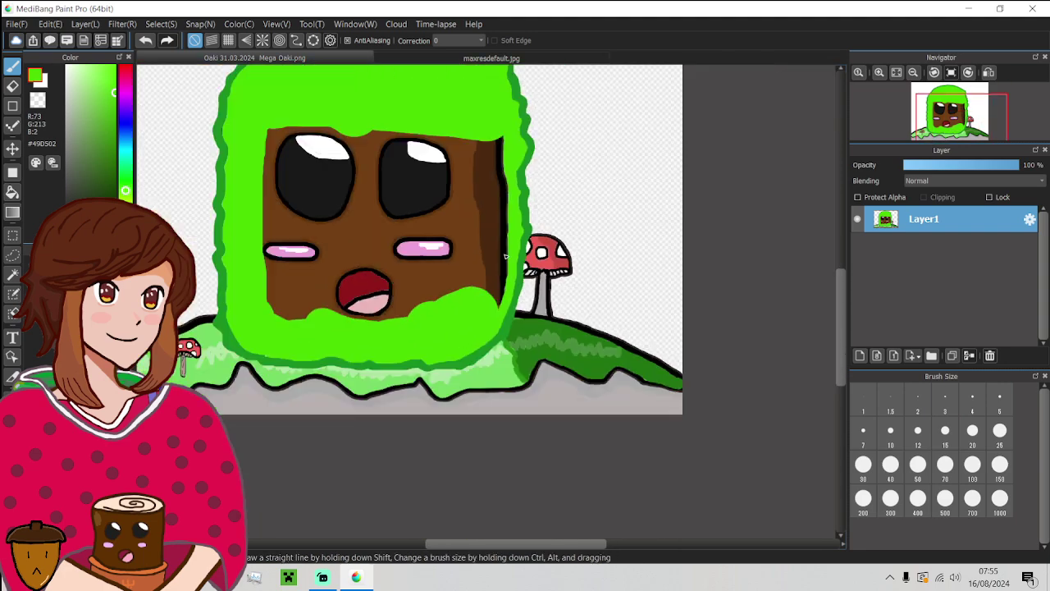
{"action": "scroll", "coordinate": [496, 244], "scroll_direction": "down", "scroll_amount": 1}
{"action": "scroll", "coordinate": [492, 279], "scroll_direction": "up", "scroll_amount": 2}
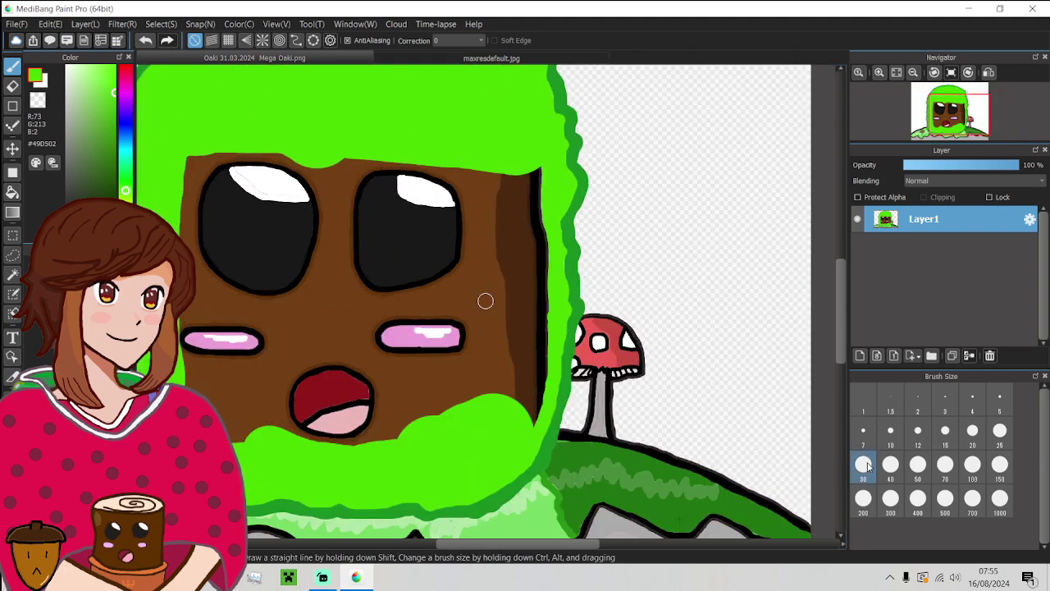
{"action": "left_click", "coordinate": [919, 465]}
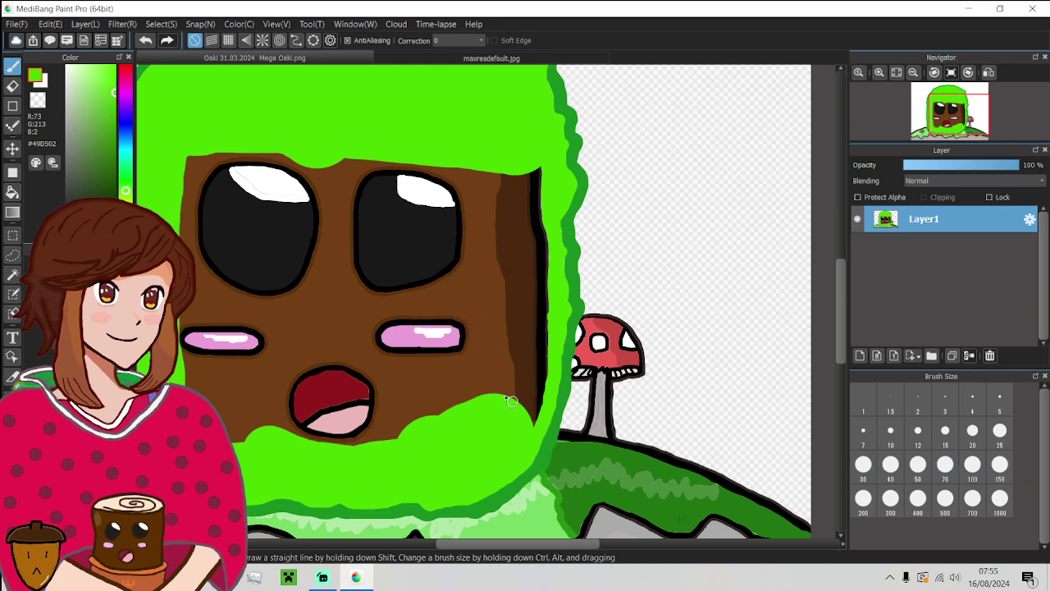
{"action": "left_click_drag", "start_coordinate": [484, 301], "coordinate": [486, 301]}
{"action": "mouse_move", "coordinate": [504, 410]}
{"action": "left_mouse_down"}
{"action": "mouse_move", "coordinate": [511, 417]}
{"action": "mouse_move", "coordinate": [528, 373]}
{"action": "mouse_move", "coordinate": [526, 269]}
{"action": "mouse_move", "coordinate": [511, 160]}
{"action": "mouse_move", "coordinate": [481, 157]}
{"action": "mouse_move", "coordinate": [511, 298]}
{"action": "mouse_move", "coordinate": [508, 352]}
{"action": "mouse_move", "coordinate": [485, 382]}
{"action": "mouse_move", "coordinate": [444, 393]}
{"action": "mouse_move", "coordinate": [403, 387]}
{"action": "mouse_move", "coordinate": [399, 462]}
{"action": "left_mouse_up"}
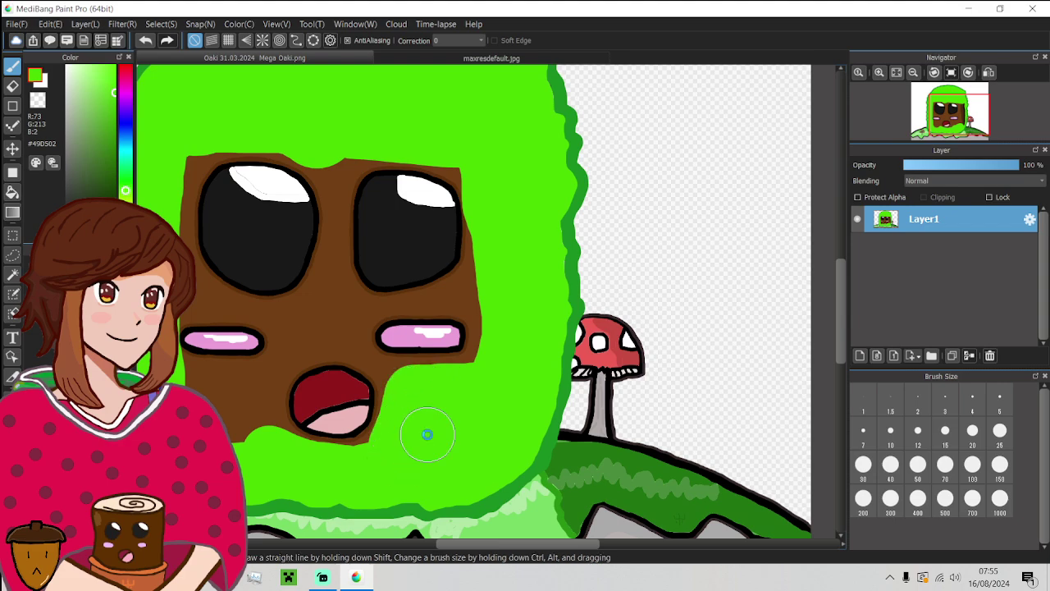
{"action": "scroll", "coordinate": [427, 434], "scroll_direction": "down", "scroll_amount": 3}
{"action": "scroll", "coordinate": [427, 434], "scroll_direction": "down", "scroll_amount": 2}
{"action": "scroll", "coordinate": [346, 414], "scroll_direction": "up", "scroll_amount": 5}
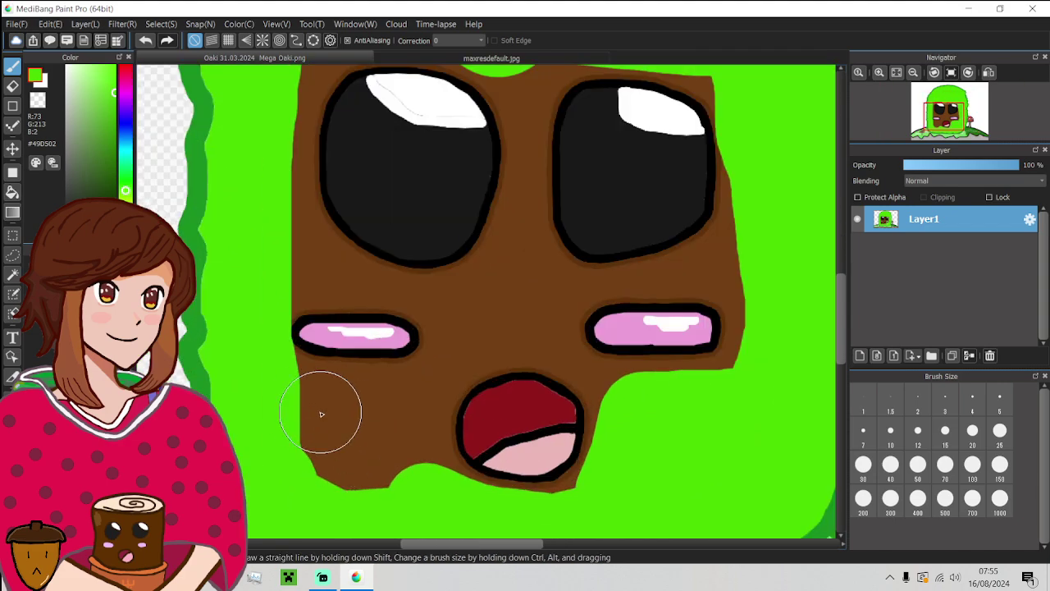
{"action": "mouse_move", "coordinate": [314, 412]}
{"action": "left_mouse_down"}
{"action": "mouse_move", "coordinate": [371, 411]}
{"action": "mouse_move", "coordinate": [390, 424]}
{"action": "mouse_move", "coordinate": [401, 457]}
{"action": "mouse_move", "coordinate": [354, 466]}
{"action": "mouse_move", "coordinate": [321, 456]}
{"action": "left_mouse_up"}
{"action": "scroll", "coordinate": [321, 455], "scroll_direction": "down", "scroll_amount": 4}
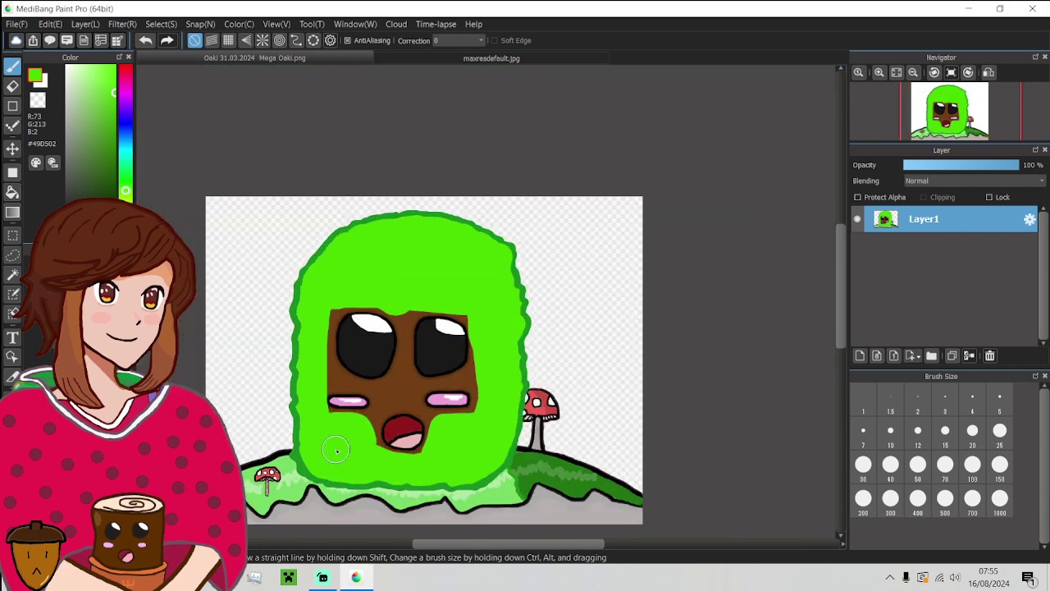
- Bucket-fill the green fur with near-white
{"action": "left_click", "coordinate": [68, 69]}
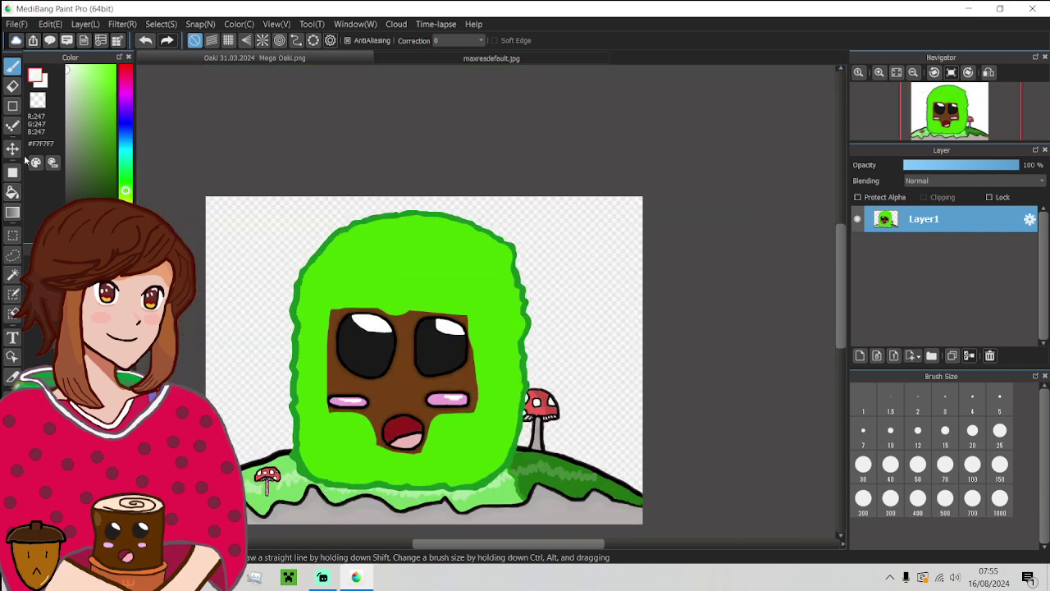
{"action": "left_click", "coordinate": [13, 189]}
{"action": "left_click", "coordinate": [383, 272]}
{"action": "scroll", "coordinate": [382, 274], "scroll_direction": "down", "scroll_amount": 3}
{"action": "scroll", "coordinate": [382, 276], "scroll_direction": "up", "scroll_amount": 3}
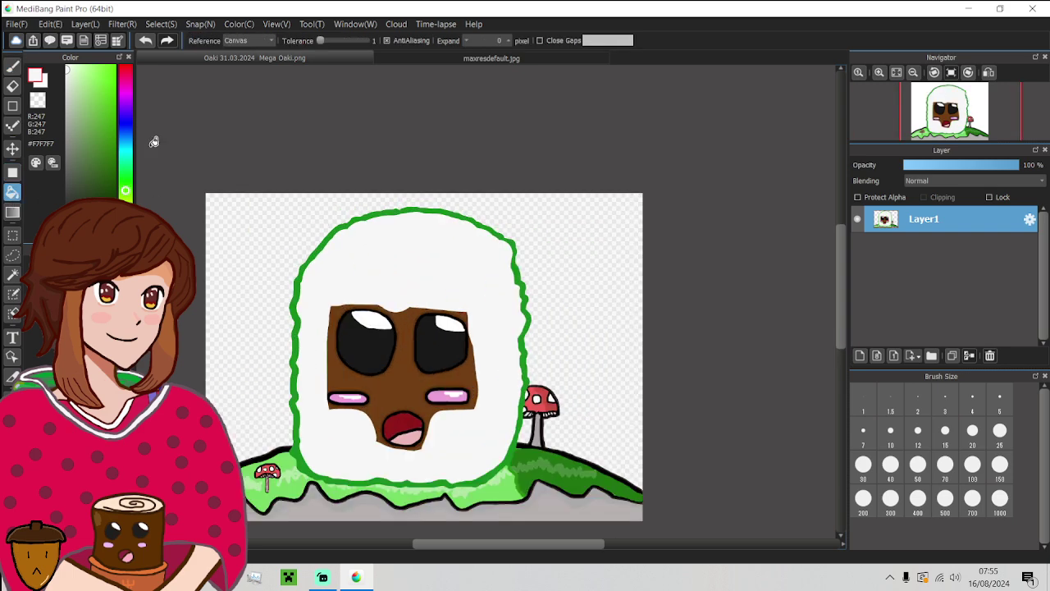
- Fill the outline with light grey, then bring the green-furred drawing back into view
{"action": "left_click_drag", "start_coordinate": [67, 90], "coordinate": [62, 116]}
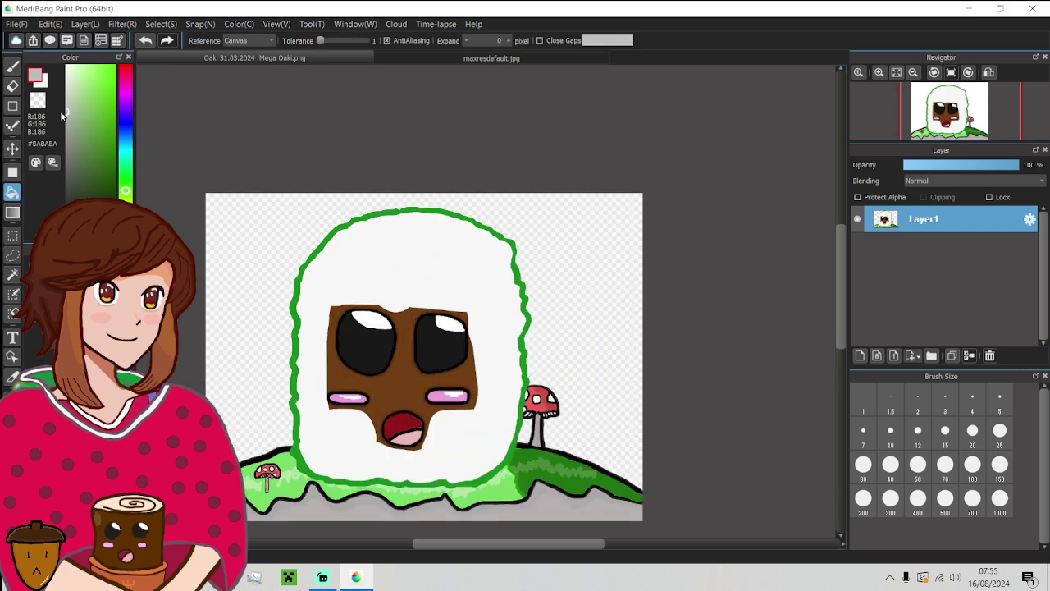
{"action": "left_click", "coordinate": [316, 254]}
{"action": "scroll", "coordinate": [412, 291], "scroll_direction": "down", "scroll_amount": 2}
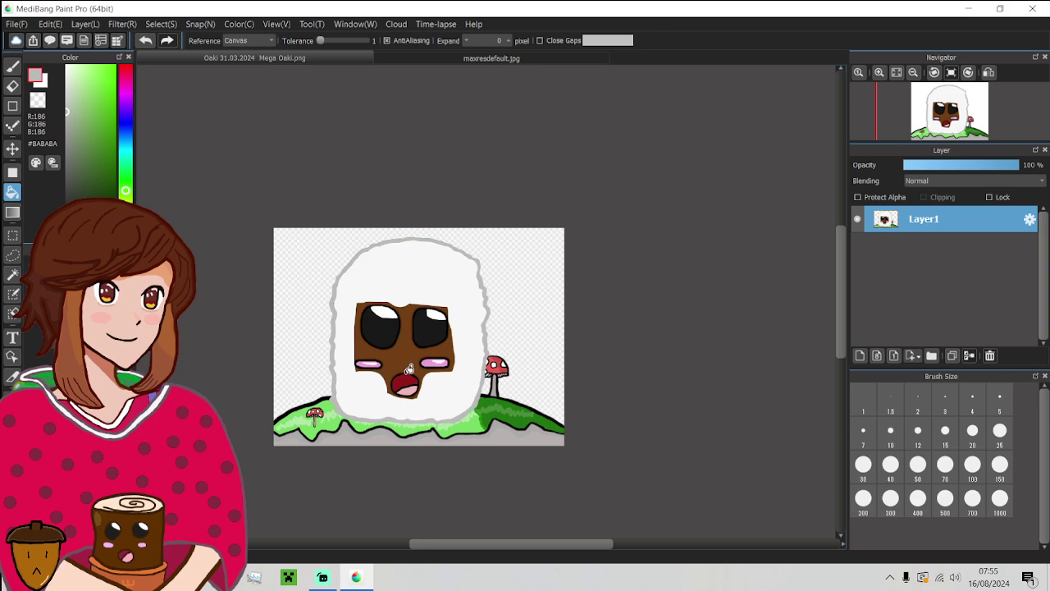
{"action": "scroll", "coordinate": [409, 369], "scroll_direction": "up", "scroll_amount": 1}
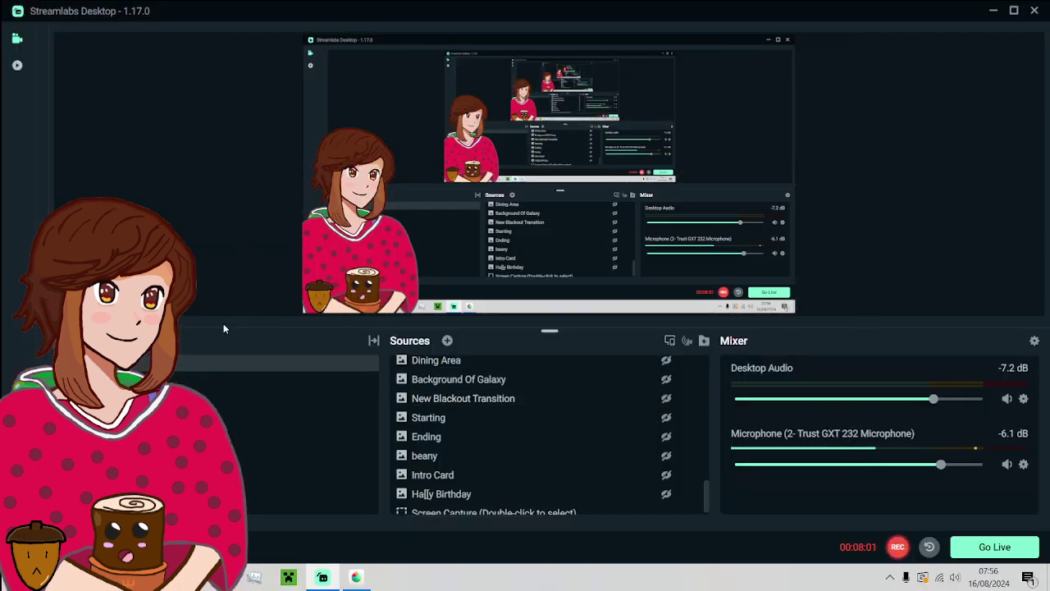
{"action": "left_click", "coordinate": [358, 576]}
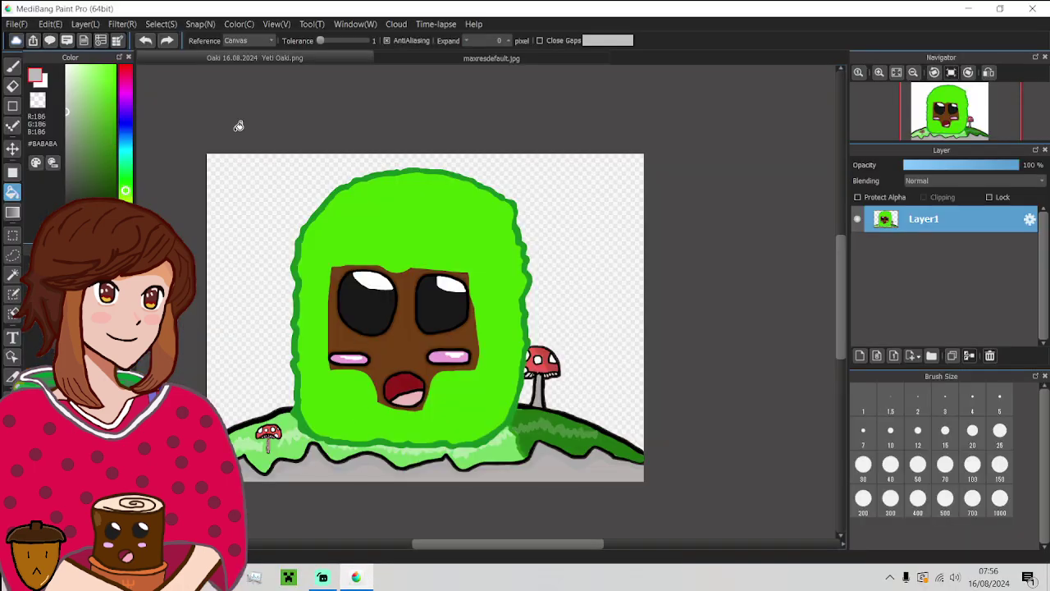
- Sample the green monster's colour from maxresdefault.jpg and bucket-fill the brown face patch with it
{"action": "left_click", "coordinate": [427, 55]}
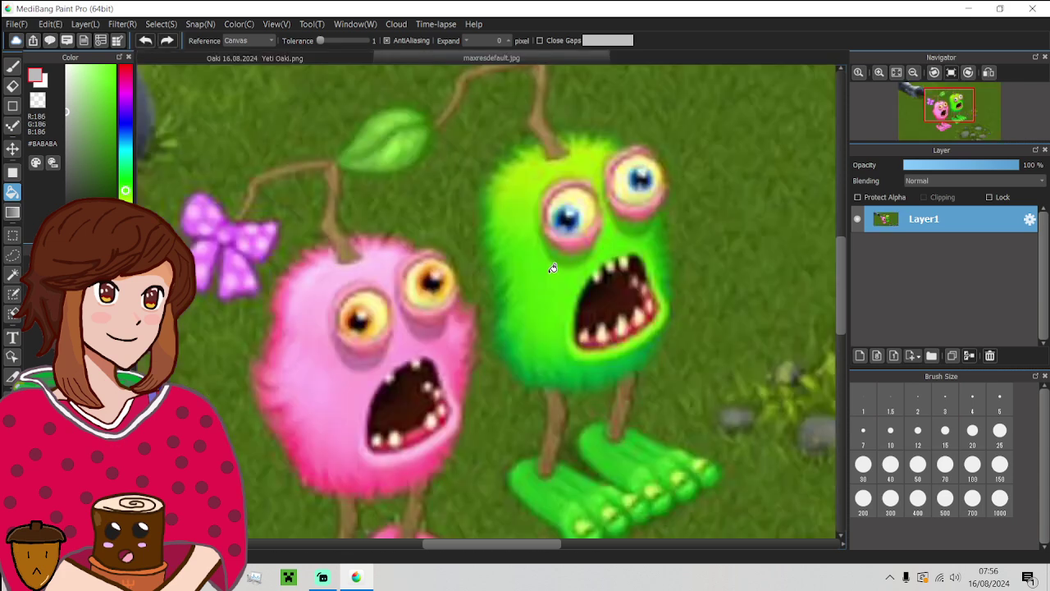
{"action": "left_click", "coordinate": [572, 275], "text": "alt"}
{"action": "left_click", "coordinate": [319, 60]}
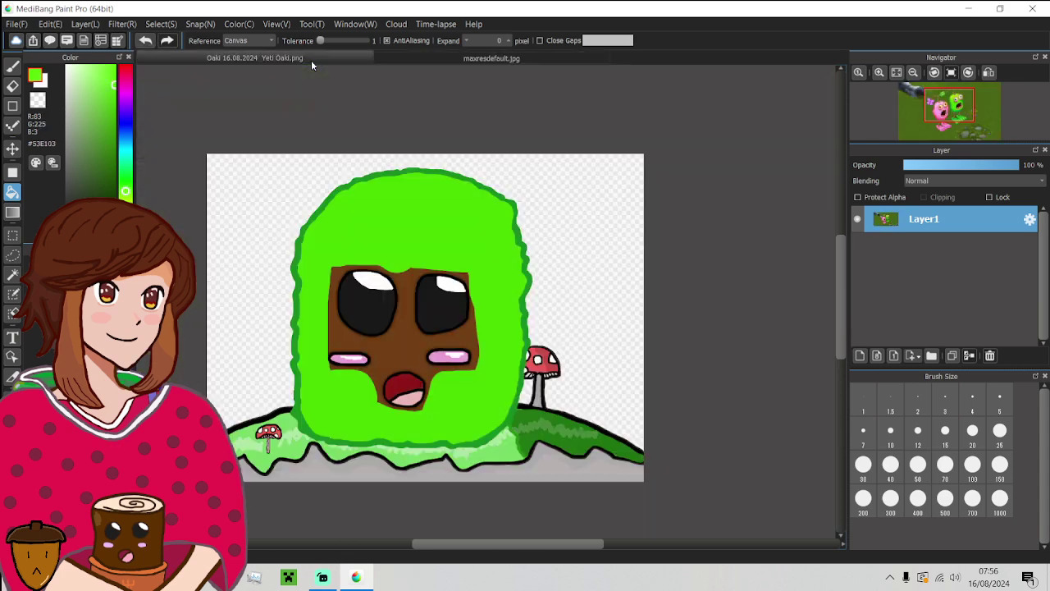
{"action": "left_click", "coordinate": [404, 290]}
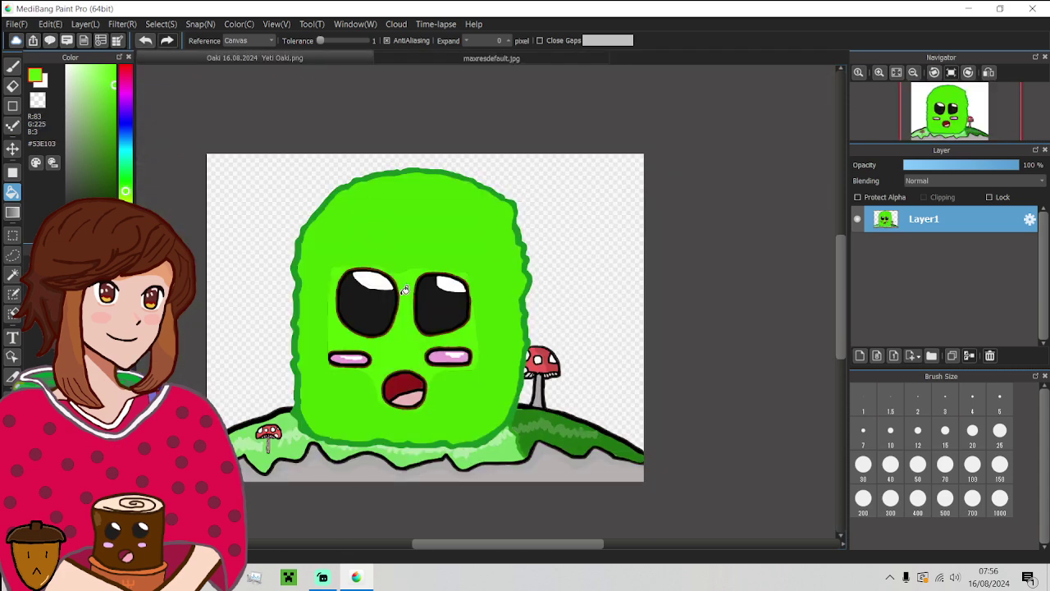
{"action": "scroll", "coordinate": [405, 290], "scroll_direction": "down", "scroll_amount": 1}
{"action": "scroll", "coordinate": [404, 312], "scroll_direction": "up", "scroll_amount": 4}
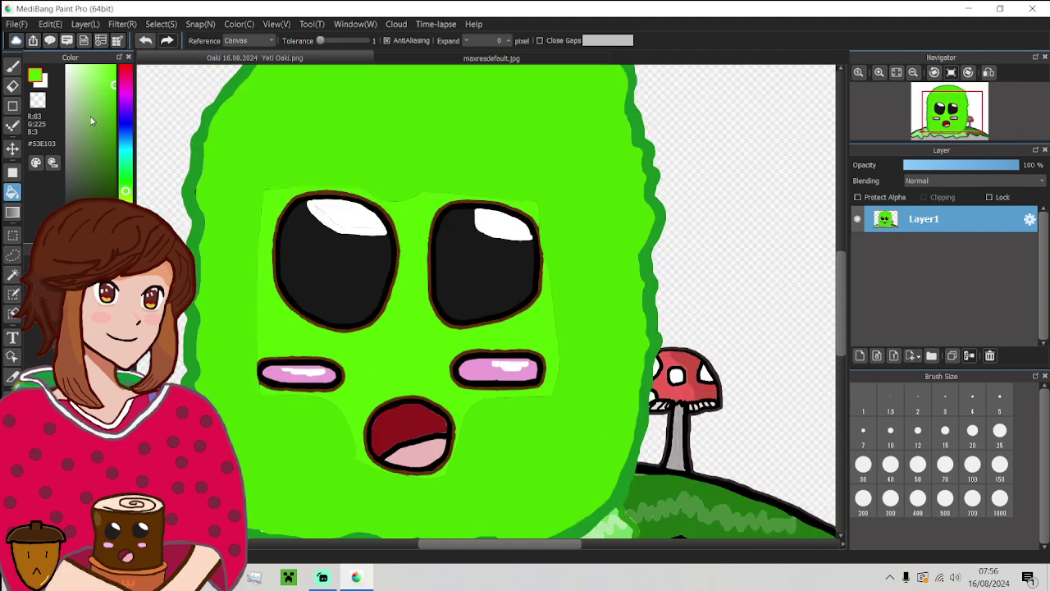
- Brush bright green over the dull patch near the mouth and the upper left of the face
{"action": "left_click", "coordinate": [13, 67]}
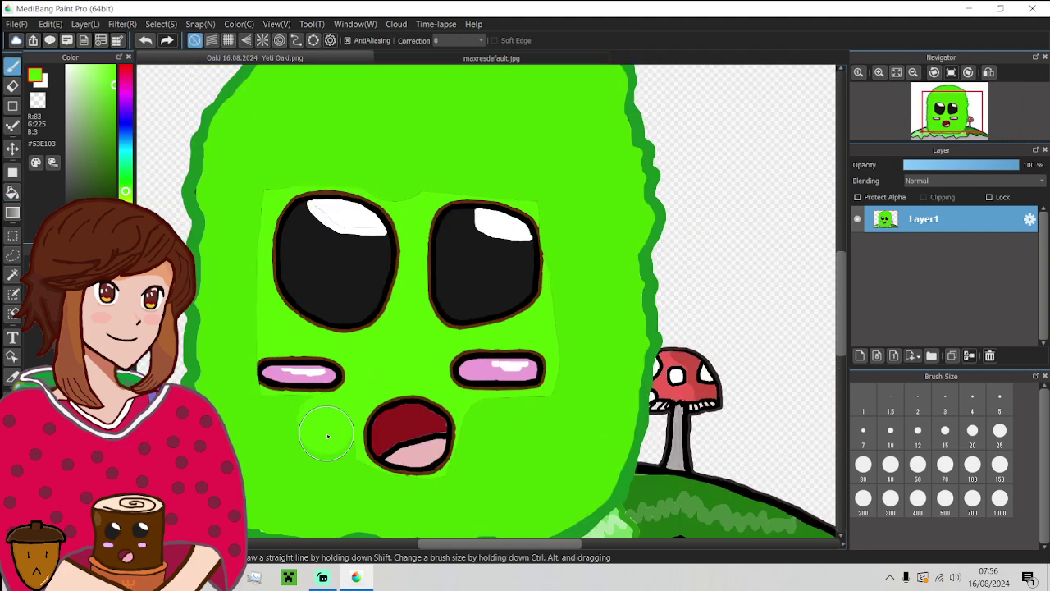
{"action": "mouse_move", "coordinate": [328, 437]}
{"action": "left_mouse_down"}
{"action": "mouse_move", "coordinate": [336, 463]}
{"action": "mouse_move", "coordinate": [316, 485]}
{"action": "mouse_move", "coordinate": [259, 459]}
{"action": "mouse_move", "coordinate": [245, 388]}
{"action": "mouse_move", "coordinate": [220, 349]}
{"action": "mouse_move", "coordinate": [237, 345]}
{"action": "mouse_move", "coordinate": [234, 258]}
{"action": "mouse_move", "coordinate": [267, 135]}
{"action": "left_mouse_up"}
{"action": "scroll", "coordinate": [262, 188], "scroll_direction": "down", "scroll_amount": 5}
{"action": "scroll", "coordinate": [264, 188], "scroll_direction": "up", "scroll_amount": 5}
{"action": "mouse_move", "coordinate": [225, 231]}
{"action": "left_mouse_down"}
{"action": "mouse_move", "coordinate": [242, 210]}
{"action": "mouse_move", "coordinate": [287, 193]}
{"action": "mouse_move", "coordinate": [349, 203]}
{"action": "mouse_move", "coordinate": [374, 221]}
{"action": "mouse_move", "coordinate": [382, 333]}
{"action": "mouse_move", "coordinate": [375, 368]}
{"action": "mouse_move", "coordinate": [329, 408]}
{"action": "left_mouse_up"}
- At brush size 40, cover the dark shading below the mouth with bright green
{"action": "scroll", "coordinate": [312, 427], "scroll_direction": "down", "scroll_amount": 2}
{"action": "scroll", "coordinate": [287, 434], "scroll_direction": "up", "scroll_amount": 5}
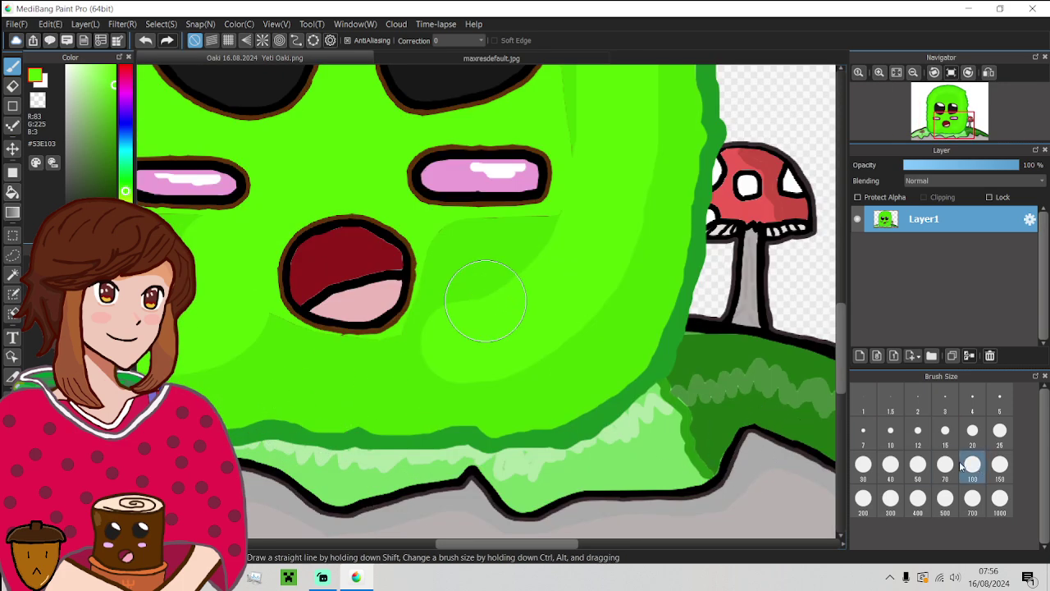
{"action": "left_click", "coordinate": [891, 465]}
{"action": "mouse_move", "coordinate": [457, 364]}
{"action": "left_mouse_down"}
{"action": "mouse_move", "coordinate": [382, 371]}
{"action": "mouse_move", "coordinate": [212, 359]}
{"action": "left_mouse_up"}
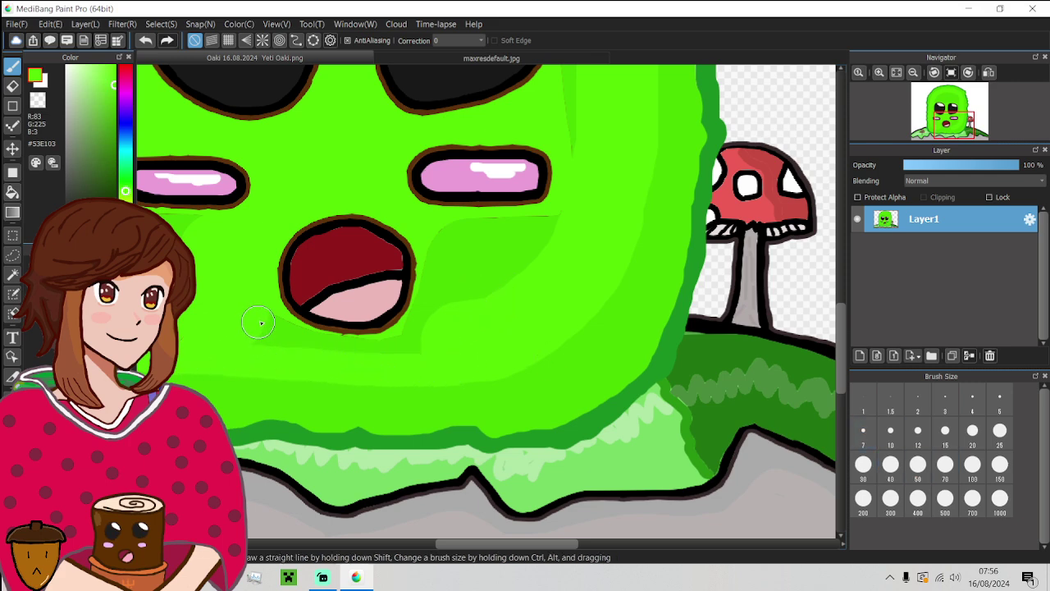
{"action": "mouse_move", "coordinate": [261, 323]}
{"action": "left_mouse_down"}
{"action": "mouse_move", "coordinate": [318, 349]}
{"action": "mouse_move", "coordinate": [226, 333]}
{"action": "mouse_move", "coordinate": [362, 361]}
{"action": "mouse_move", "coordinate": [427, 346]}
{"action": "left_mouse_up"}
{"action": "mouse_move", "coordinate": [359, 362]}
{"action": "left_mouse_down"}
{"action": "mouse_move", "coordinate": [321, 351]}
{"action": "mouse_move", "coordinate": [410, 343]}
{"action": "mouse_move", "coordinate": [434, 326]}
{"action": "mouse_move", "coordinate": [408, 343]}
{"action": "mouse_move", "coordinate": [441, 289]}
{"action": "mouse_move", "coordinate": [430, 318]}
{"action": "mouse_move", "coordinate": [435, 235]}
{"action": "mouse_move", "coordinate": [562, 228]}
{"action": "mouse_move", "coordinate": [501, 264]}
{"action": "mouse_move", "coordinate": [450, 276]}
{"action": "mouse_move", "coordinate": [462, 241]}
{"action": "mouse_move", "coordinate": [495, 299]}
{"action": "mouse_move", "coordinate": [471, 298]}
{"action": "left_mouse_up"}
- Paint lighter green across the forehead band above the eyes
{"action": "scroll", "coordinate": [469, 302], "scroll_direction": "down", "scroll_amount": 3}
{"action": "scroll", "coordinate": [505, 191], "scroll_direction": "down", "scroll_amount": 3}
{"action": "scroll", "coordinate": [513, 267], "scroll_direction": "up", "scroll_amount": 4}
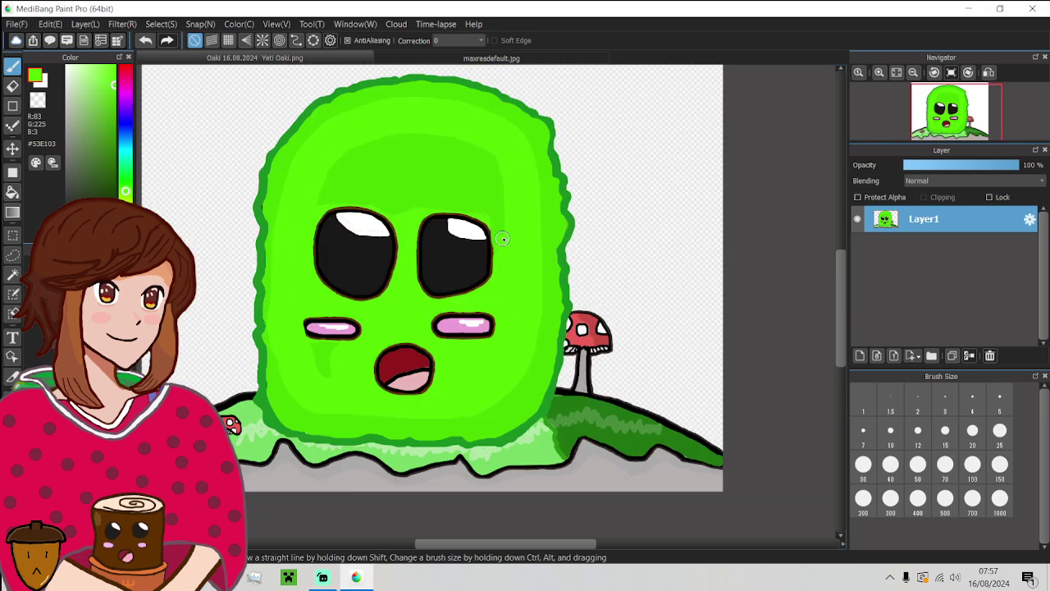
{"action": "scroll", "coordinate": [490, 201], "scroll_direction": "up", "scroll_amount": 3}
{"action": "scroll", "coordinate": [515, 238], "scroll_direction": "down", "scroll_amount": 1}
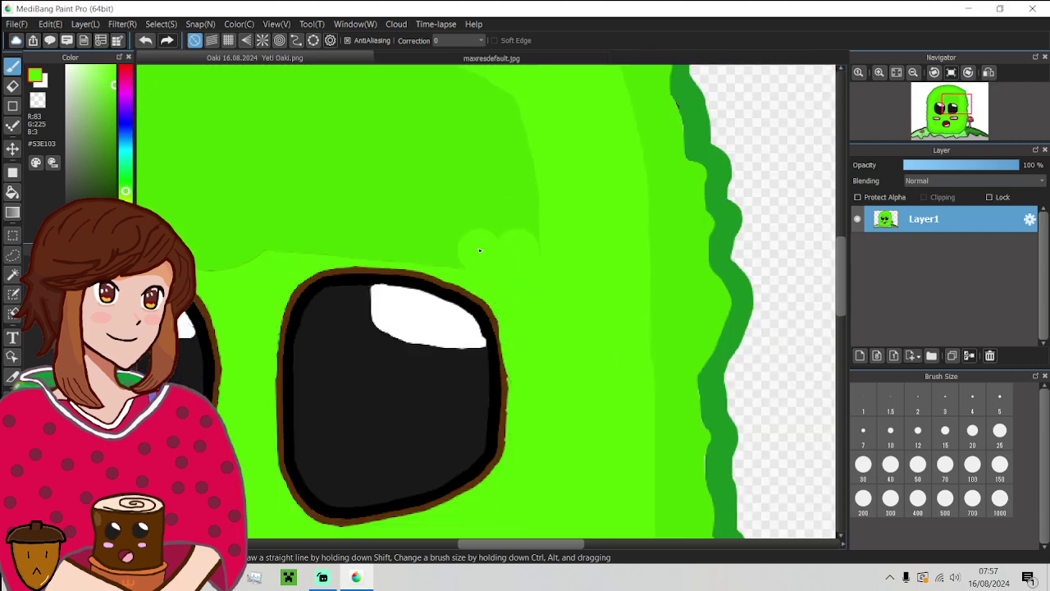
{"action": "scroll", "coordinate": [491, 248], "scroll_direction": "down", "scroll_amount": 5}
{"action": "scroll", "coordinate": [502, 255], "scroll_direction": "up", "scroll_amount": 2}
{"action": "mouse_move", "coordinate": [537, 264]}
{"action": "left_mouse_down"}
{"action": "mouse_move", "coordinate": [426, 265]}
{"action": "mouse_move", "coordinate": [525, 273]}
{"action": "mouse_move", "coordinate": [377, 271]}
{"action": "mouse_move", "coordinate": [492, 279]}
{"action": "mouse_move", "coordinate": [377, 279]}
{"action": "mouse_move", "coordinate": [537, 274]}
{"action": "mouse_move", "coordinate": [442, 273]}
{"action": "left_mouse_up"}
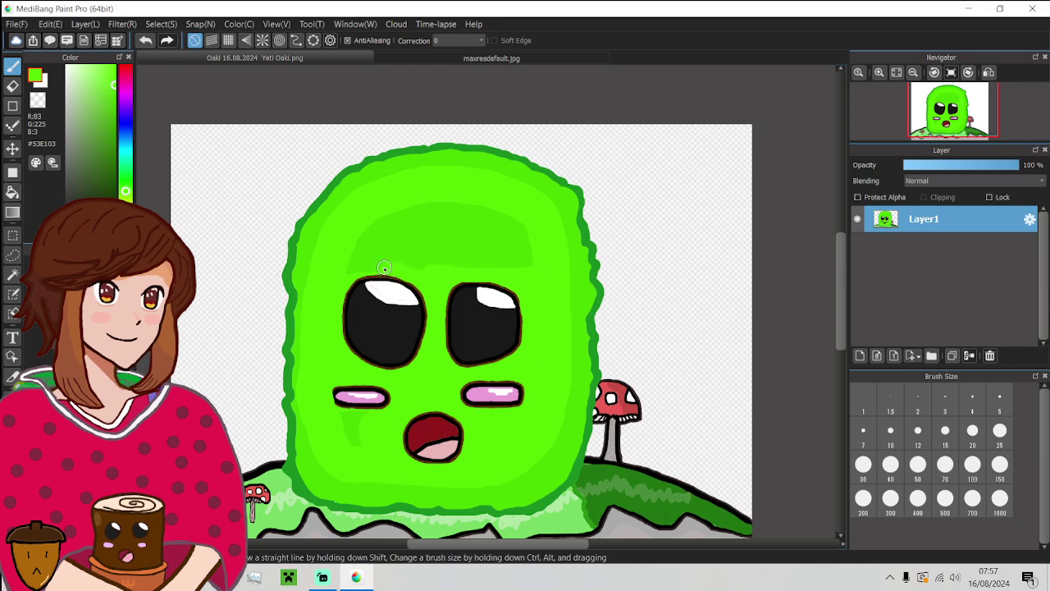
{"action": "mouse_move", "coordinate": [344, 271]}
{"action": "left_mouse_down"}
{"action": "mouse_move", "coordinate": [428, 255]}
{"action": "mouse_move", "coordinate": [525, 261]}
{"action": "left_mouse_up"}
{"action": "mouse_move", "coordinate": [387, 259]}
{"action": "left_mouse_down"}
{"action": "mouse_move", "coordinate": [400, 227]}
{"action": "mouse_move", "coordinate": [375, 245]}
{"action": "mouse_move", "coordinate": [381, 217]}
{"action": "mouse_move", "coordinate": [362, 247]}
{"action": "mouse_move", "coordinate": [406, 227]}
{"action": "mouse_move", "coordinate": [384, 226]}
{"action": "mouse_move", "coordinate": [399, 242]}
{"action": "mouse_move", "coordinate": [432, 219]}
{"action": "mouse_move", "coordinate": [422, 212]}
{"action": "mouse_move", "coordinate": [407, 237]}
{"action": "mouse_move", "coordinate": [445, 236]}
{"action": "mouse_move", "coordinate": [431, 207]}
{"action": "mouse_move", "coordinate": [425, 233]}
{"action": "mouse_move", "coordinate": [456, 242]}
{"action": "mouse_move", "coordinate": [436, 220]}
{"action": "mouse_move", "coordinate": [457, 240]}
{"action": "mouse_move", "coordinate": [492, 228]}
{"action": "mouse_move", "coordinate": [464, 238]}
{"action": "mouse_move", "coordinate": [501, 245]}
{"action": "mouse_move", "coordinate": [499, 228]}
{"action": "mouse_move", "coordinate": [480, 254]}
{"action": "mouse_move", "coordinate": [527, 252]}
{"action": "mouse_move", "coordinate": [513, 224]}
{"action": "left_mouse_up"}
{"action": "scroll", "coordinate": [472, 204], "scroll_direction": "down", "scroll_amount": 2}
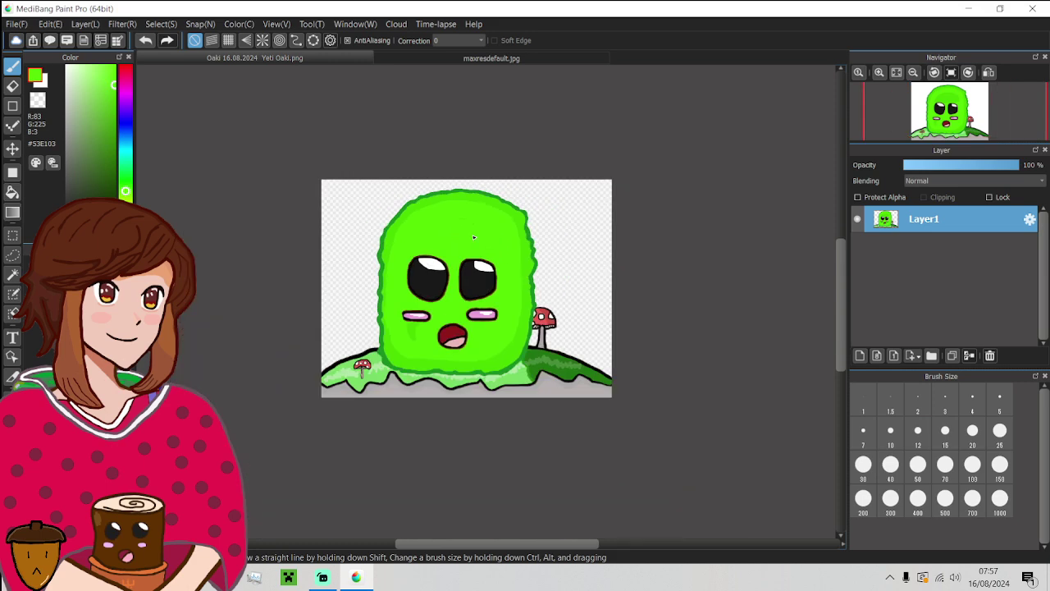
{"action": "scroll", "coordinate": [460, 164], "scroll_direction": "up", "scroll_amount": 3}
- Sample the reference monster's body green and bucket-fill the mouth's outer outline with it
{"action": "left_click", "coordinate": [492, 57]}
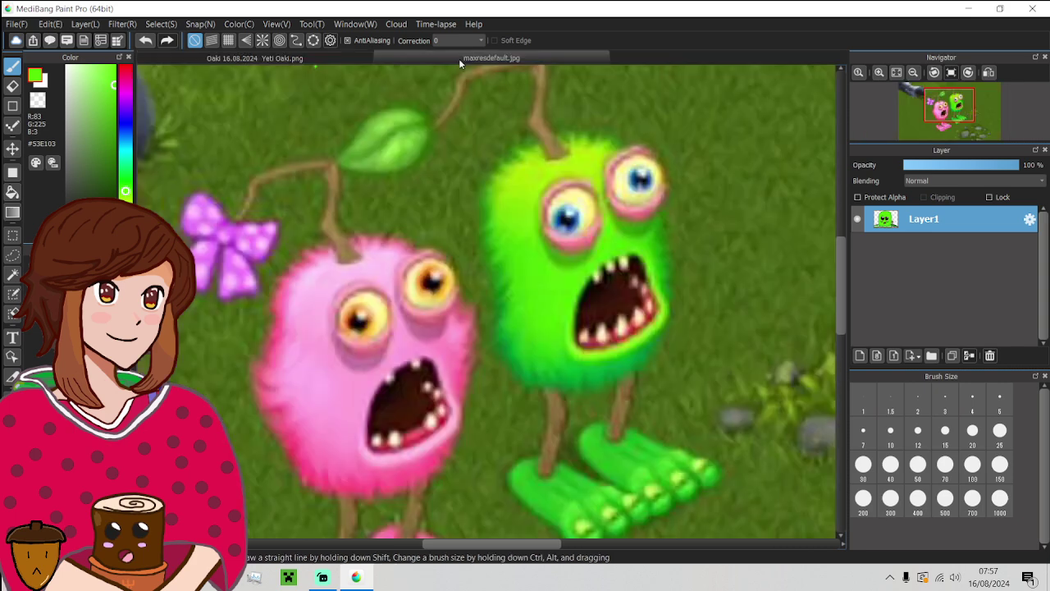
{"action": "left_click", "coordinate": [609, 355], "text": "alt"}
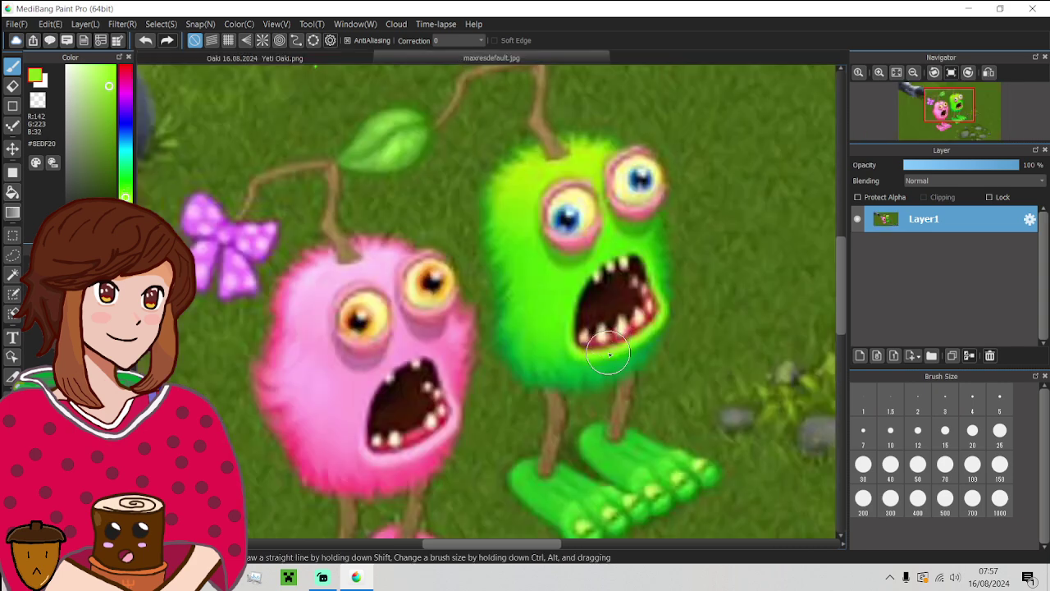
{"action": "left_click", "coordinate": [295, 55]}
{"action": "scroll", "coordinate": [463, 454], "scroll_direction": "up", "scroll_amount": 3}
{"action": "key", "text": "g"}
{"action": "left_click", "coordinate": [421, 362]}
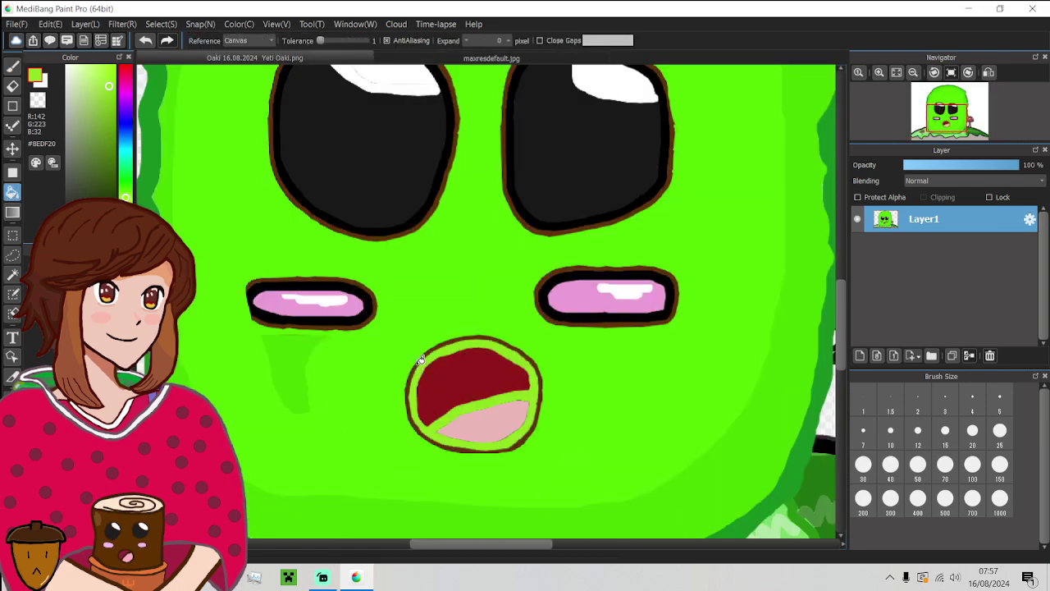
{"action": "left_click", "coordinate": [145, 40]}
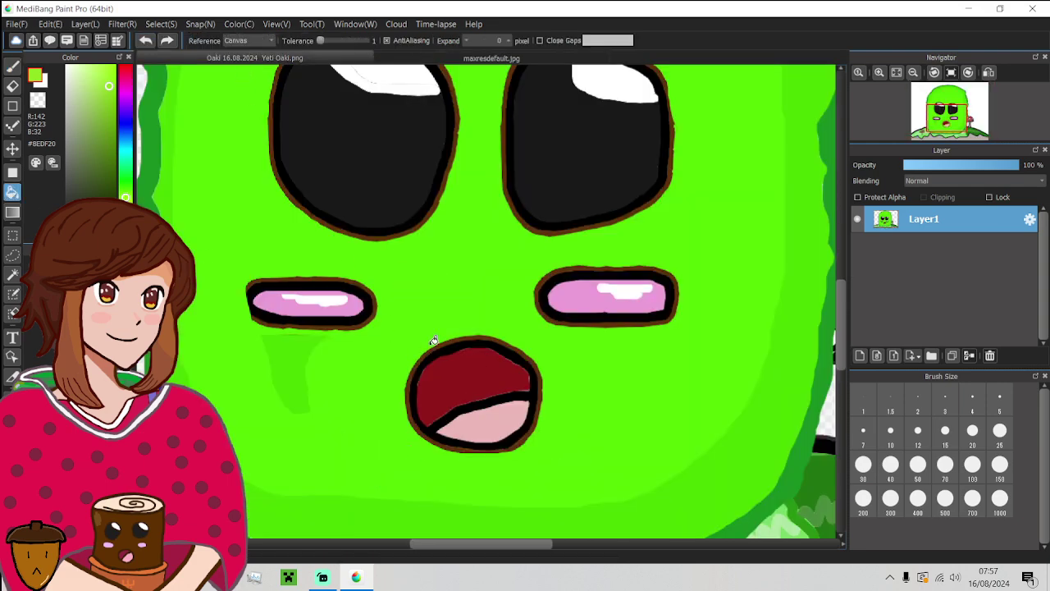
{"action": "left_click", "coordinate": [437, 346]}
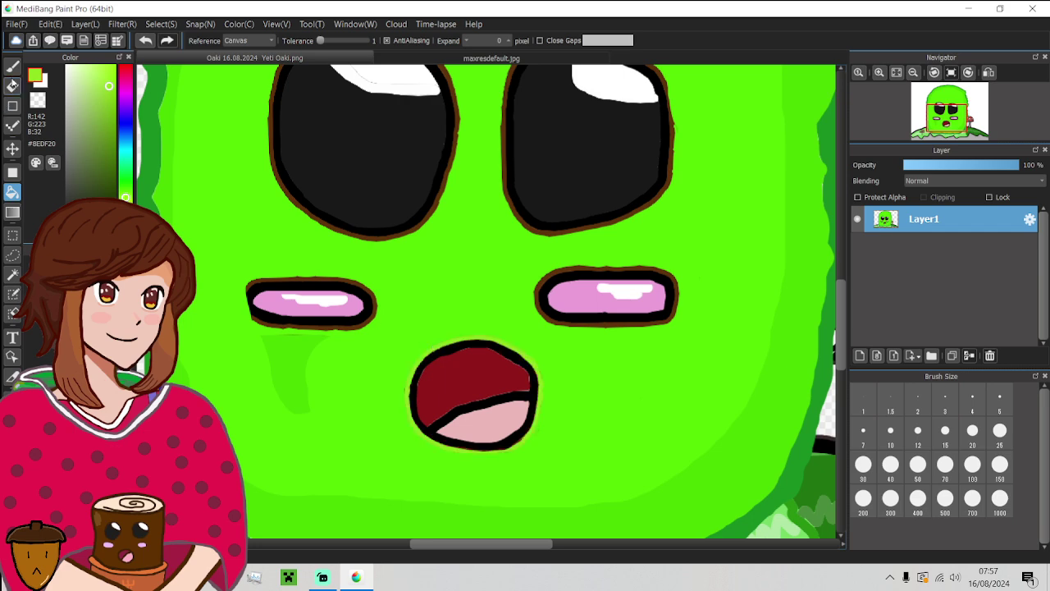
- Brush the light green along the mouth's upper-left edge
{"action": "left_click", "coordinate": [13, 66]}
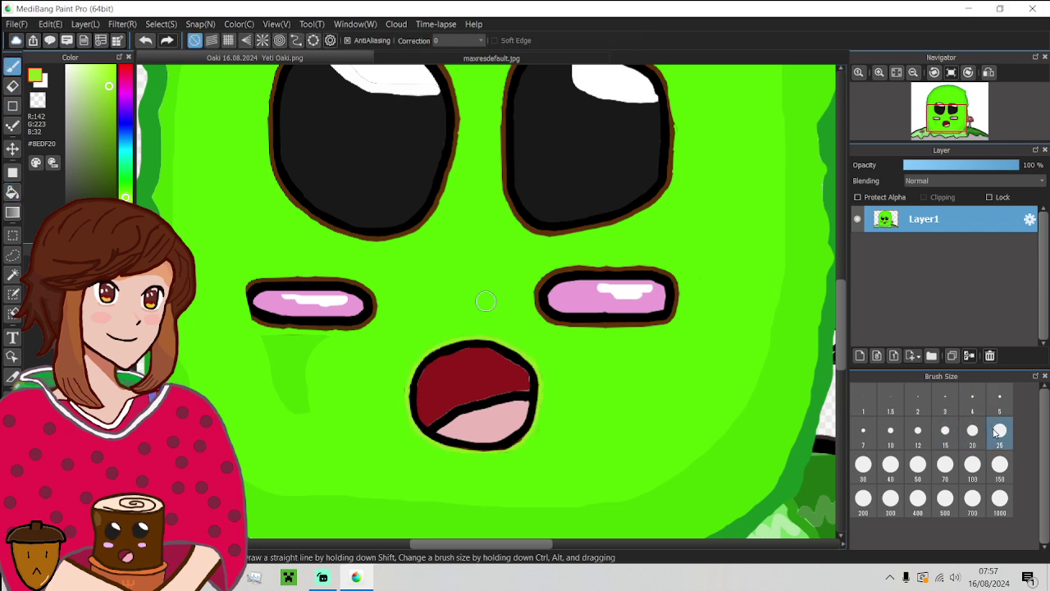
{"action": "scroll", "coordinate": [502, 413], "scroll_direction": "up", "scroll_amount": 4}
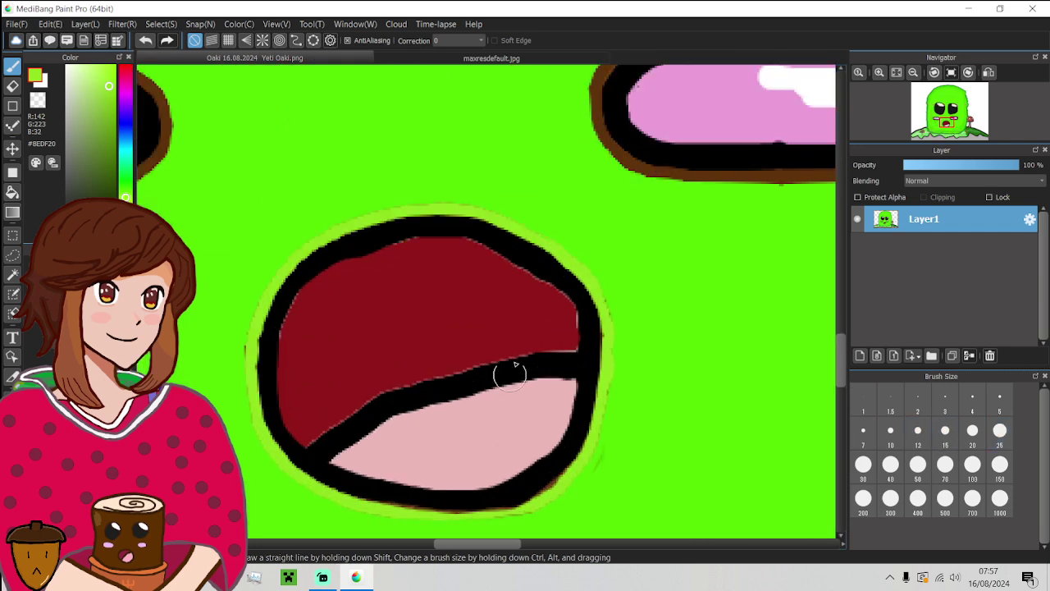
{"action": "scroll", "coordinate": [519, 350], "scroll_direction": "down", "scroll_amount": 3}
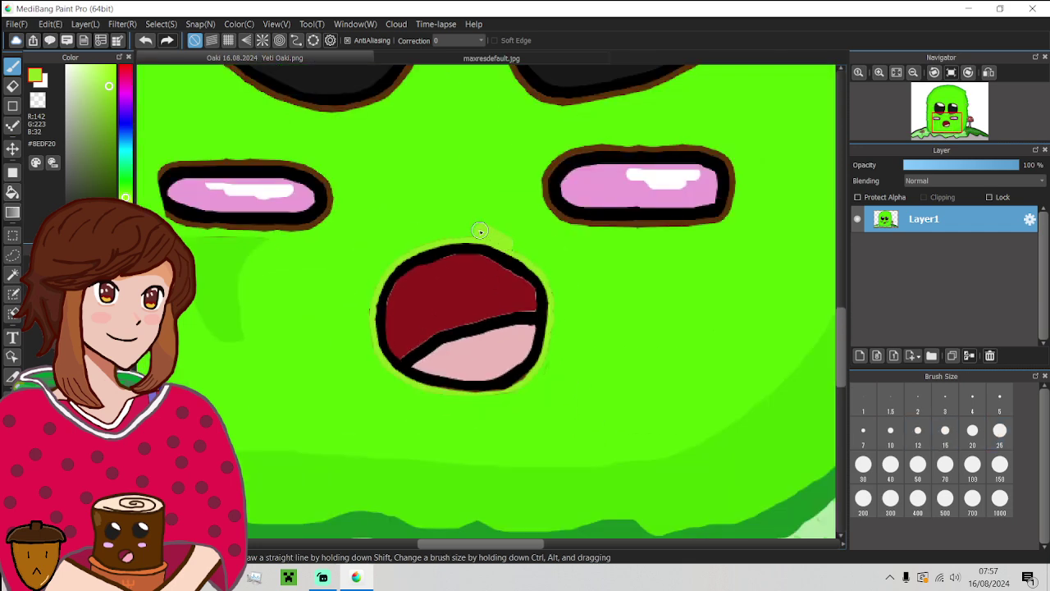
{"action": "mouse_move", "coordinate": [473, 233]}
{"action": "left_mouse_down"}
{"action": "mouse_move", "coordinate": [437, 235]}
{"action": "mouse_move", "coordinate": [387, 262]}
{"action": "mouse_move", "coordinate": [366, 332]}
{"action": "mouse_move", "coordinate": [389, 375]}
{"action": "mouse_move", "coordinate": [489, 402]}
{"action": "mouse_move", "coordinate": [520, 396]}
{"action": "mouse_move", "coordinate": [537, 376]}
{"action": "mouse_move", "coordinate": [557, 302]}
{"action": "mouse_move", "coordinate": [506, 241]}
{"action": "mouse_move", "coordinate": [477, 234]}
{"action": "left_mouse_up"}
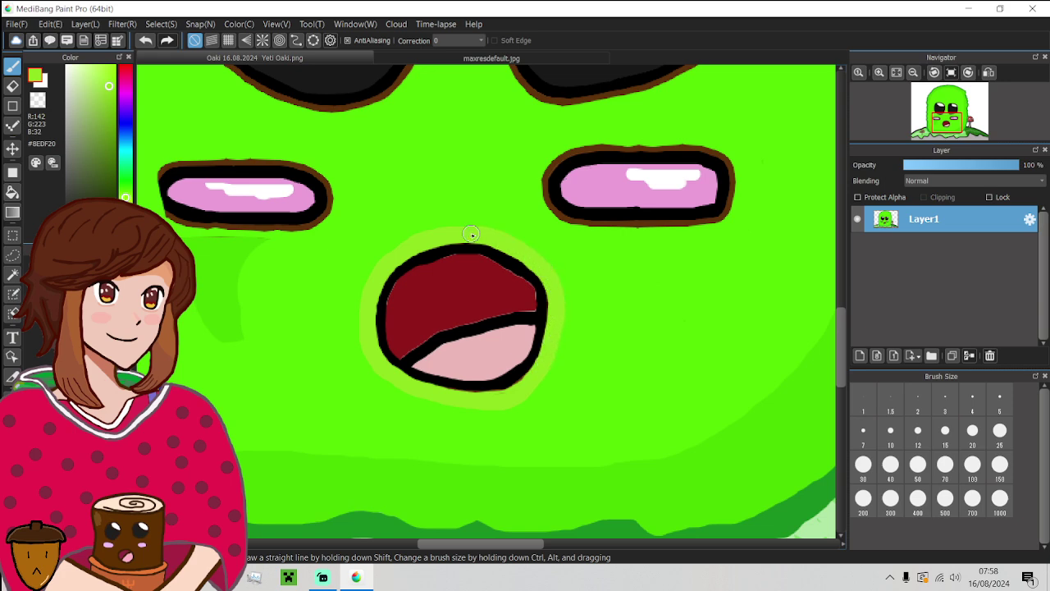
{"action": "scroll", "coordinate": [490, 249], "scroll_direction": "down", "scroll_amount": 5}
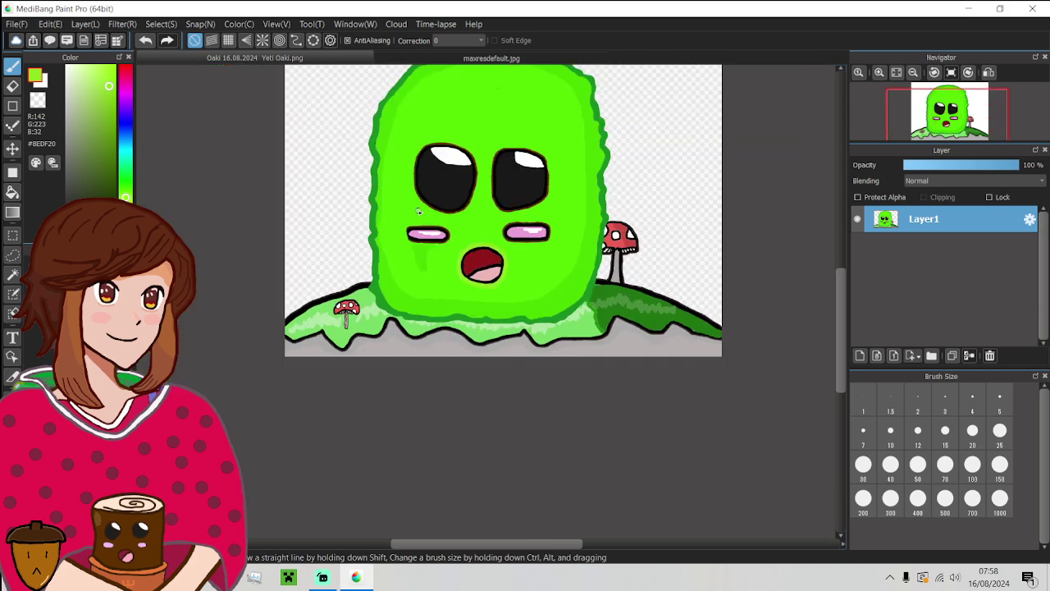
- Sample the pink of the reference monster's eye rim from maxresdefault.jpg
{"action": "scroll", "coordinate": [417, 232], "scroll_direction": "up", "scroll_amount": 5}
{"action": "left_click", "coordinate": [477, 57]}
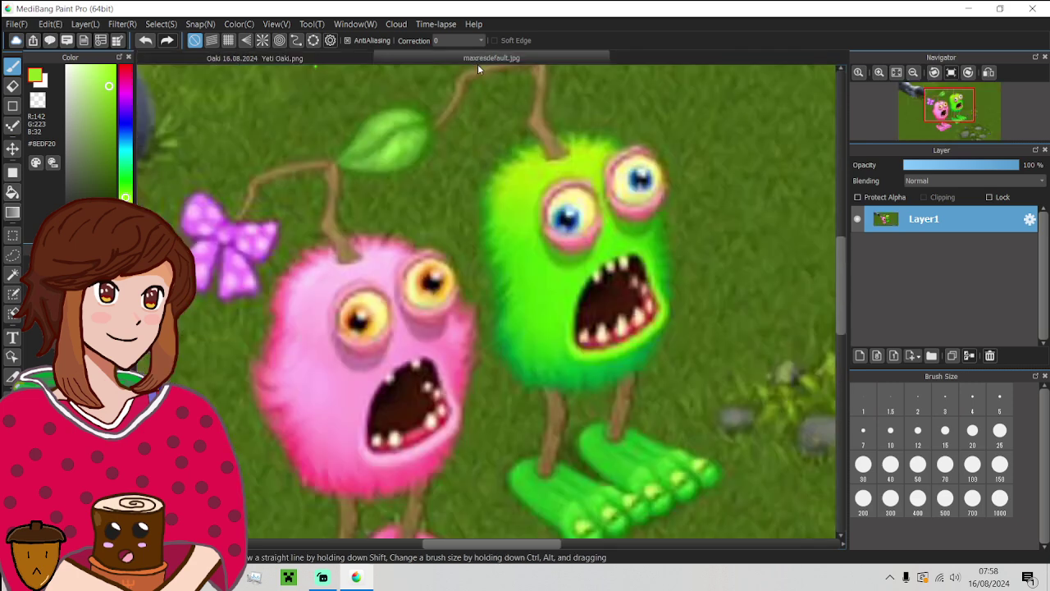
{"action": "left_click", "coordinate": [571, 241], "text": "alt"}
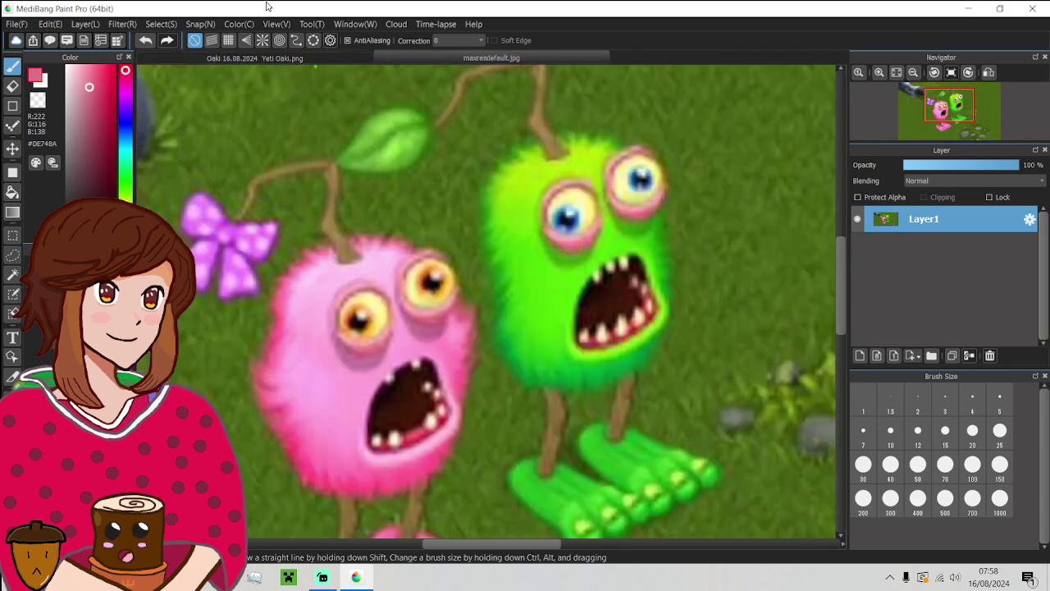
{"action": "left_click", "coordinate": [263, 59]}
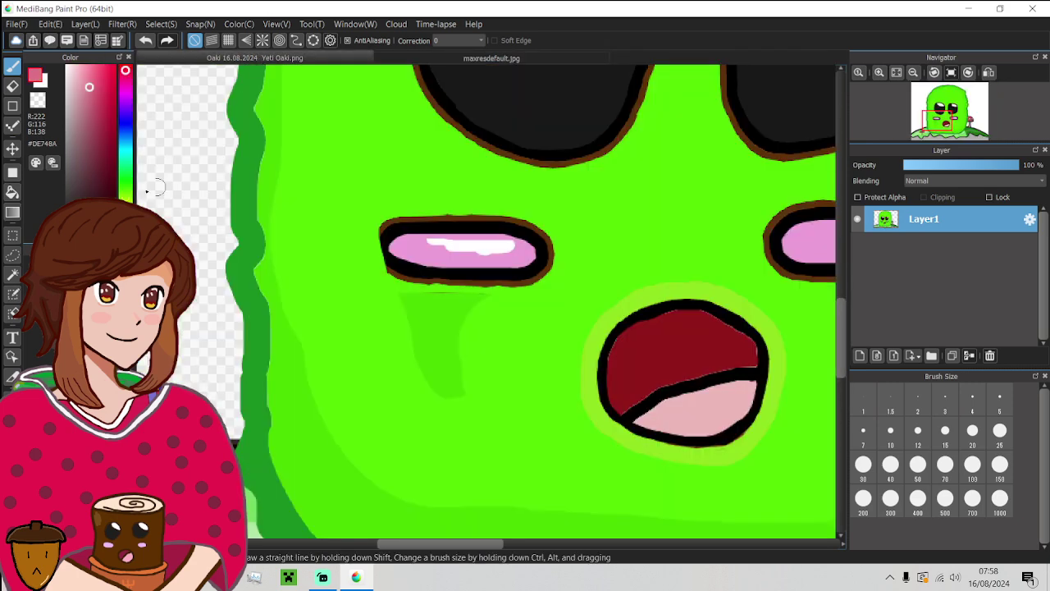
- Bucket-fill the outer outlines of both eyes with the sampled pink
{"action": "left_click", "coordinate": [13, 194]}
{"action": "left_click", "coordinate": [435, 214]}
{"action": "scroll", "coordinate": [435, 214], "scroll_direction": "down", "scroll_amount": 3}
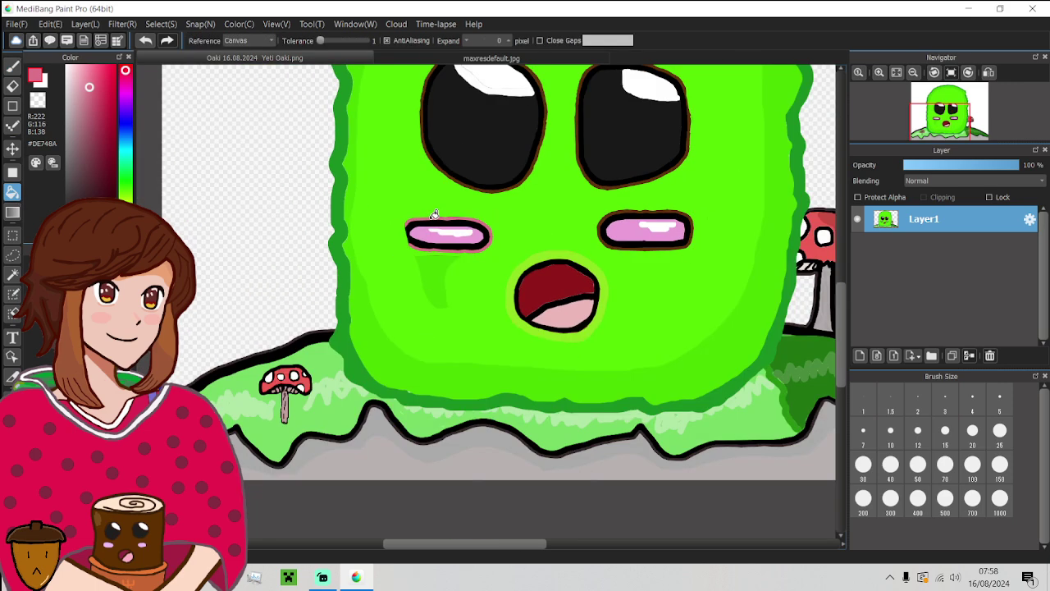
{"action": "left_click", "coordinate": [632, 207]}
{"action": "left_click", "coordinate": [617, 184]}
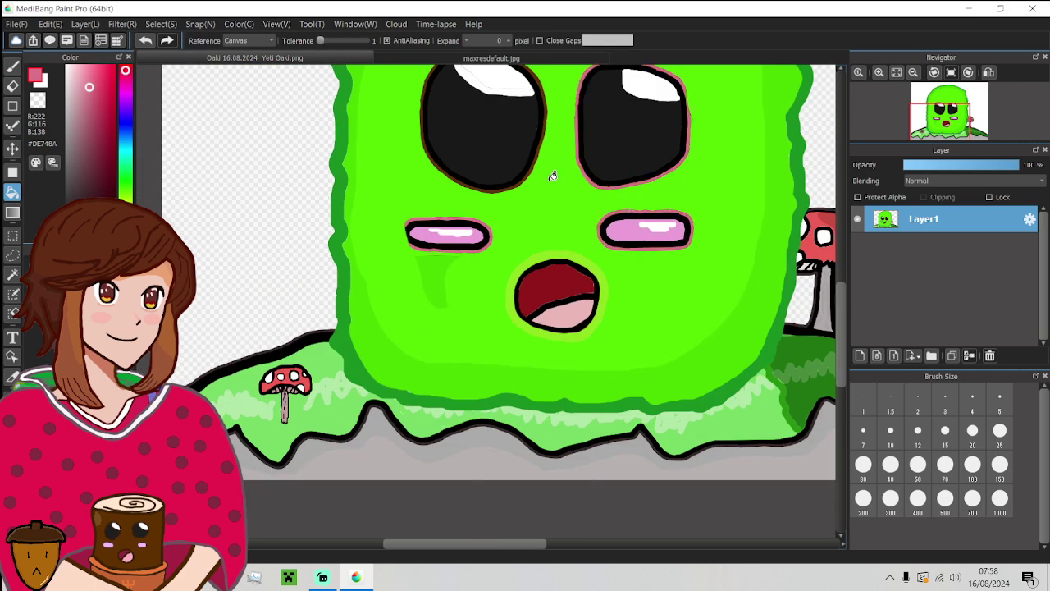
{"action": "left_click", "coordinate": [528, 175]}
{"action": "scroll", "coordinate": [536, 186], "scroll_direction": "down", "scroll_amount": 3}
{"action": "scroll", "coordinate": [544, 167], "scroll_direction": "up", "scroll_amount": 2}
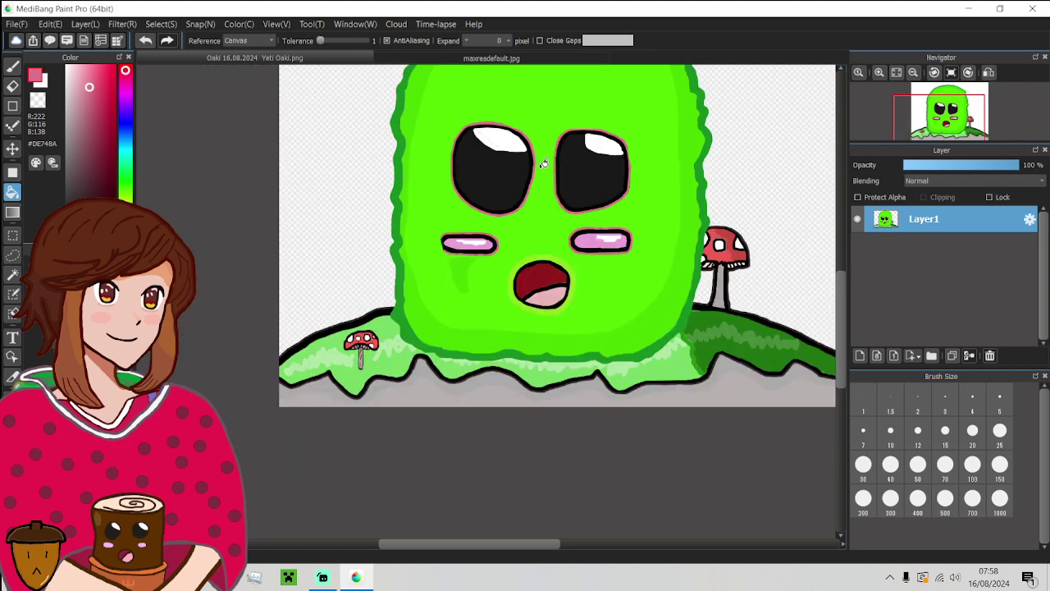
{"action": "scroll", "coordinate": [543, 164], "scroll_direction": "up", "scroll_amount": 2}
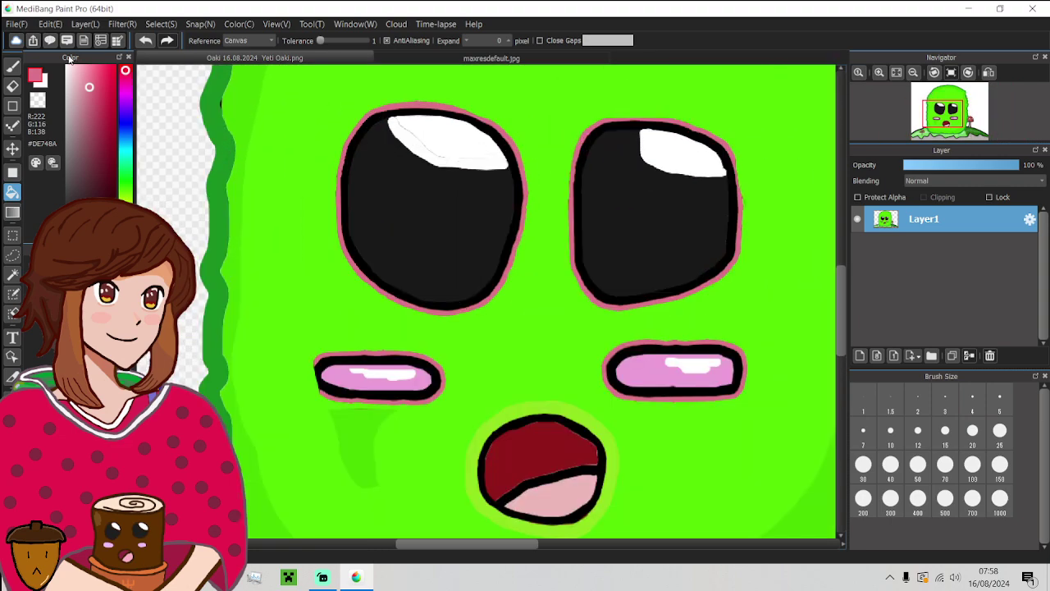
{"action": "left_click", "coordinate": [11, 67]}
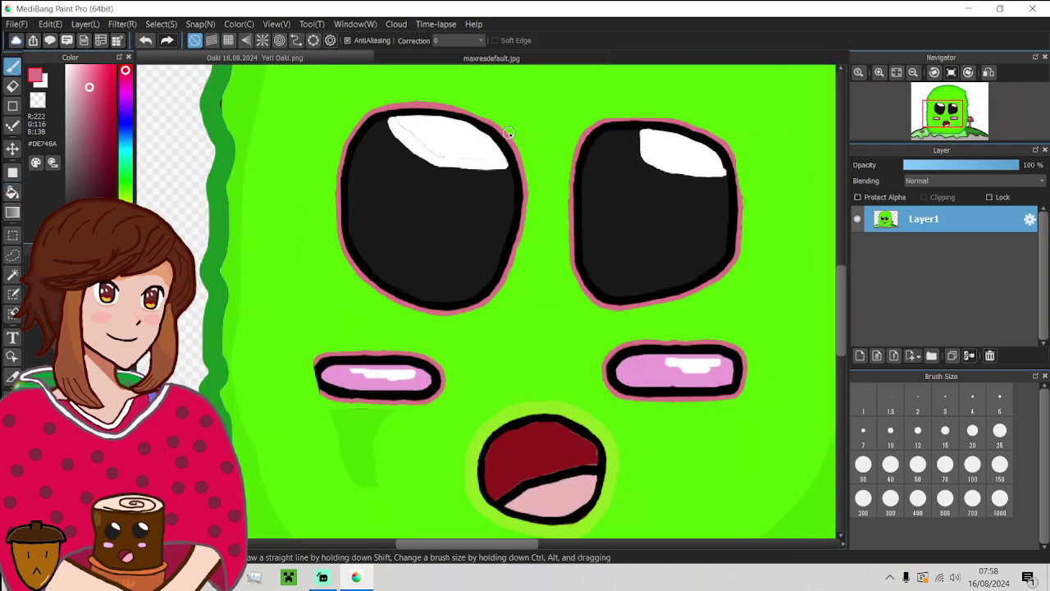
- Thicken the pink along the top outlines of both eyes
{"action": "mouse_move", "coordinate": [509, 132]}
{"action": "left_mouse_down"}
{"action": "mouse_move", "coordinate": [428, 99]}
{"action": "mouse_move", "coordinate": [353, 125]}
{"action": "mouse_move", "coordinate": [336, 165]}
{"action": "mouse_move", "coordinate": [333, 230]}
{"action": "mouse_move", "coordinate": [359, 282]}
{"action": "mouse_move", "coordinate": [427, 315]}
{"action": "mouse_move", "coordinate": [482, 308]}
{"action": "mouse_move", "coordinate": [526, 227]}
{"action": "mouse_move", "coordinate": [529, 194]}
{"action": "mouse_move", "coordinate": [512, 137]}
{"action": "left_mouse_up"}
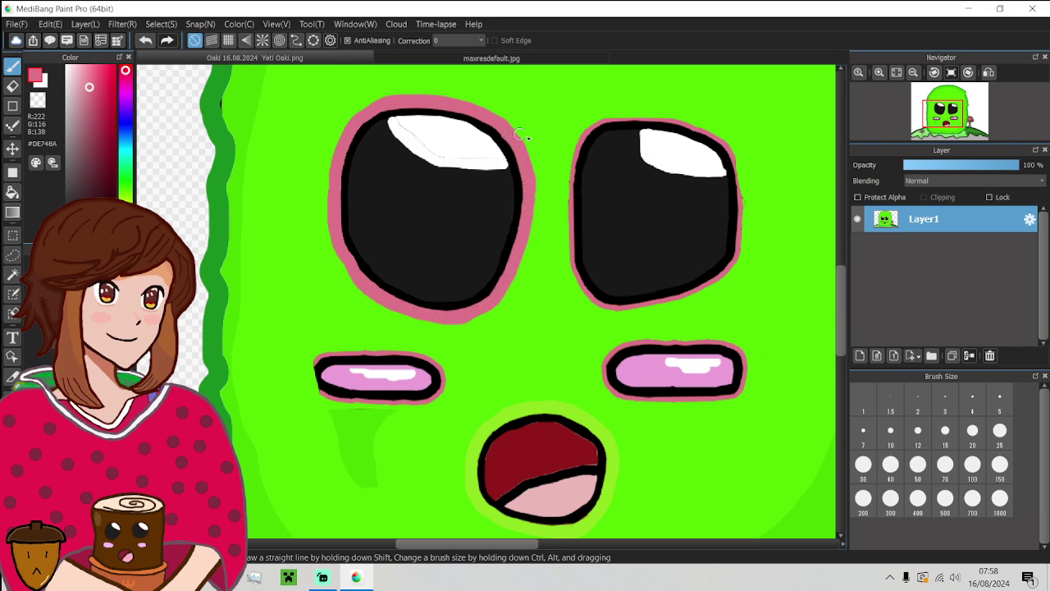
{"action": "mouse_move", "coordinate": [575, 152]}
{"action": "left_mouse_down"}
{"action": "mouse_move", "coordinate": [592, 127]}
{"action": "mouse_move", "coordinate": [626, 113]}
{"action": "mouse_move", "coordinate": [693, 124]}
{"action": "mouse_move", "coordinate": [728, 143]}
{"action": "mouse_move", "coordinate": [743, 172]}
{"action": "mouse_move", "coordinate": [739, 259]}
{"action": "mouse_move", "coordinate": [663, 308]}
{"action": "mouse_move", "coordinate": [597, 310]}
{"action": "mouse_move", "coordinate": [568, 257]}
{"action": "mouse_move", "coordinate": [572, 154]}
{"action": "left_mouse_up"}
{"action": "scroll", "coordinate": [573, 153], "scroll_direction": "down", "scroll_amount": 5}
{"action": "scroll", "coordinate": [493, 279], "scroll_direction": "up", "scroll_amount": 5}
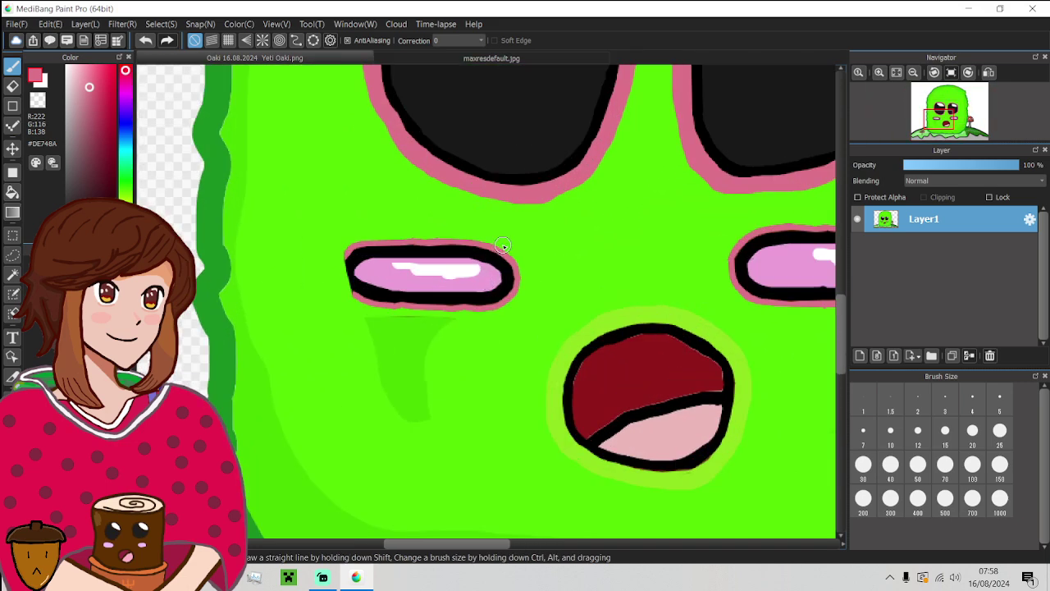
- With a smaller brush, trace pink along the left blush mark's upper and lower outlines
{"action": "left_click", "coordinate": [891, 430]}
{"action": "mouse_move", "coordinate": [502, 250]}
{"action": "left_mouse_down"}
{"action": "mouse_move", "coordinate": [436, 235]}
{"action": "mouse_move", "coordinate": [354, 239]}
{"action": "mouse_move", "coordinate": [337, 259]}
{"action": "mouse_move", "coordinate": [351, 290]}
{"action": "mouse_move", "coordinate": [398, 306]}
{"action": "left_mouse_up"}
{"action": "left_click", "coordinate": [376, 289], "text": "alt"}
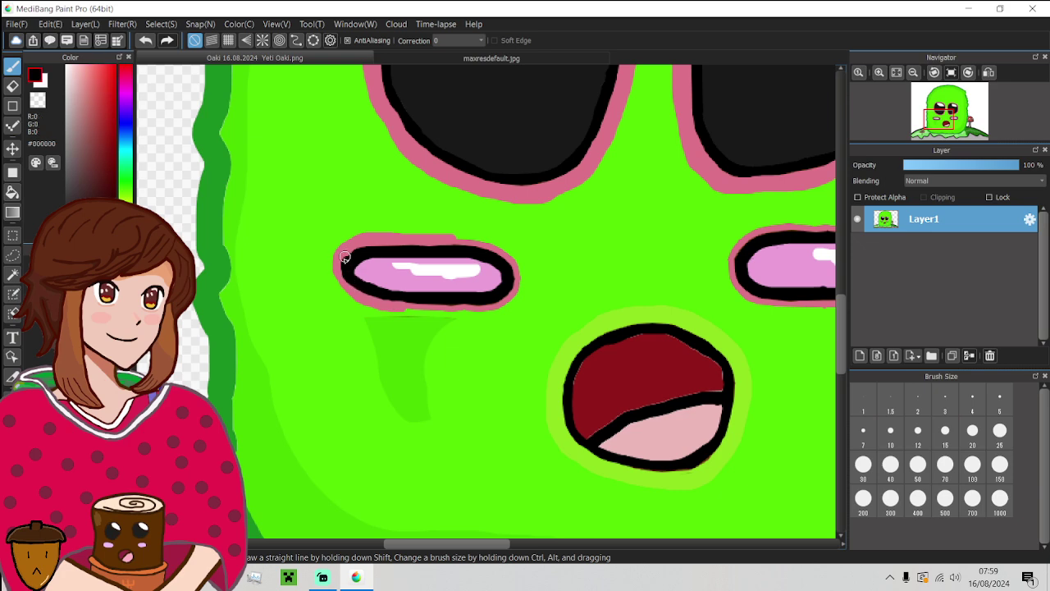
{"action": "scroll", "coordinate": [347, 259], "scroll_direction": "up", "scroll_amount": 3}
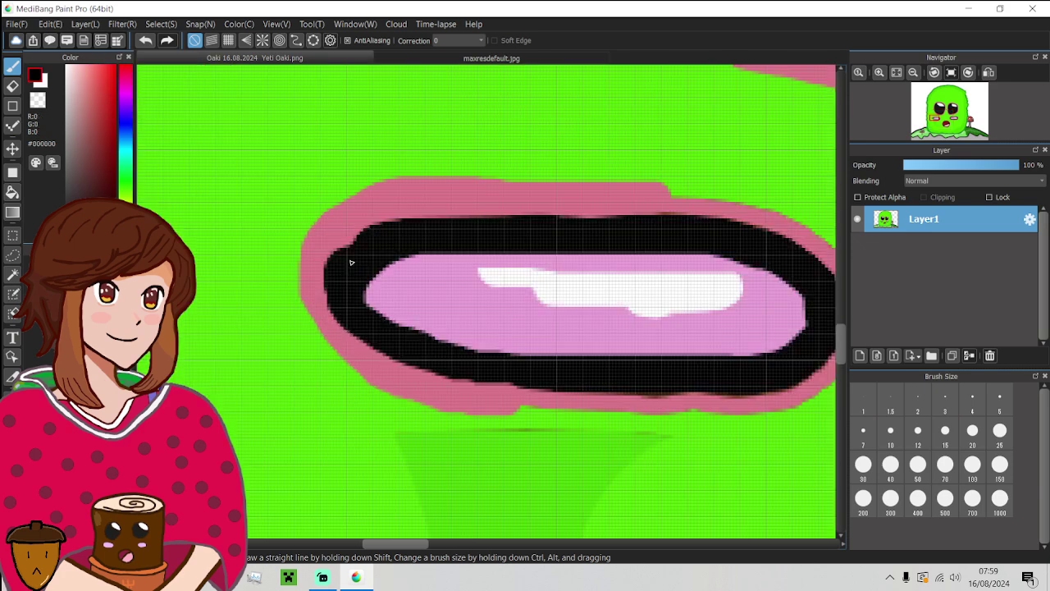
{"action": "left_click", "coordinate": [353, 206], "text": "alt"}
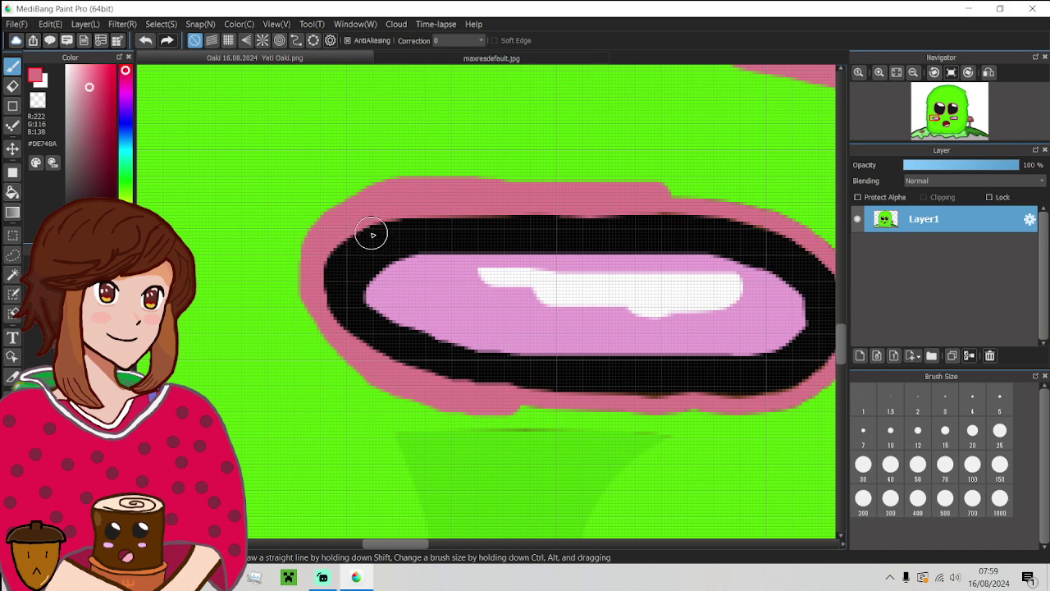
{"action": "scroll", "coordinate": [375, 261], "scroll_direction": "down", "scroll_amount": 3}
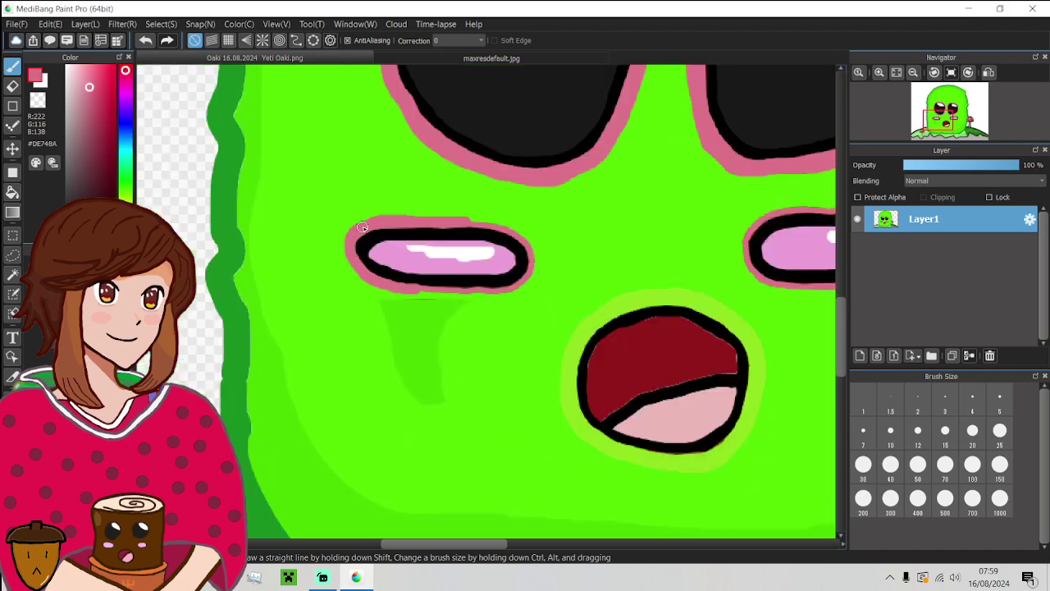
{"action": "mouse_move", "coordinate": [364, 226]}
{"action": "left_mouse_down"}
{"action": "mouse_move", "coordinate": [486, 220]}
{"action": "mouse_move", "coordinate": [526, 238]}
{"action": "left_mouse_up"}
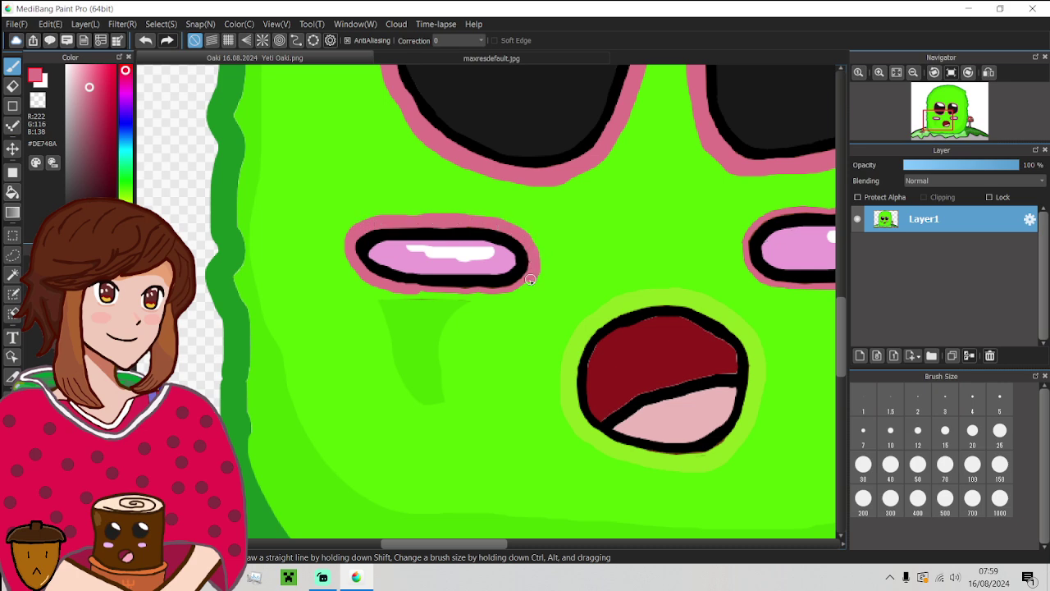
{"action": "left_click_drag", "start_coordinate": [503, 292], "coordinate": [480, 294]}
{"action": "scroll", "coordinate": [405, 290], "scroll_direction": "down", "scroll_amount": 5}
{"action": "scroll", "coordinate": [476, 302], "scroll_direction": "up", "scroll_amount": 6}
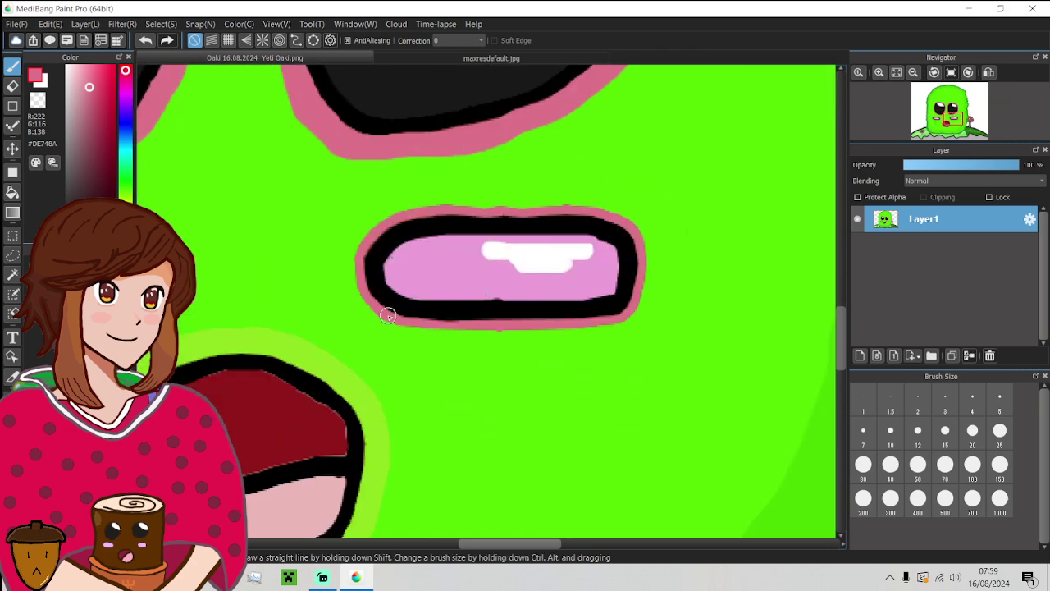
{"action": "mouse_move", "coordinate": [388, 316]}
{"action": "left_mouse_down"}
{"action": "mouse_move", "coordinate": [379, 318]}
{"action": "mouse_move", "coordinate": [482, 328]}
{"action": "mouse_move", "coordinate": [607, 321]}
{"action": "mouse_move", "coordinate": [645, 290]}
{"action": "mouse_move", "coordinate": [645, 242]}
{"action": "mouse_move", "coordinate": [632, 223]}
{"action": "mouse_move", "coordinate": [574, 209]}
{"action": "mouse_move", "coordinate": [404, 215]}
{"action": "mouse_move", "coordinate": [361, 244]}
{"action": "mouse_move", "coordinate": [366, 300]}
{"action": "mouse_move", "coordinate": [388, 317]}
{"action": "left_mouse_up"}
{"action": "scroll", "coordinate": [390, 319], "scroll_direction": "down", "scroll_amount": 5}
{"action": "scroll", "coordinate": [362, 311], "scroll_direction": "up", "scroll_amount": 1}
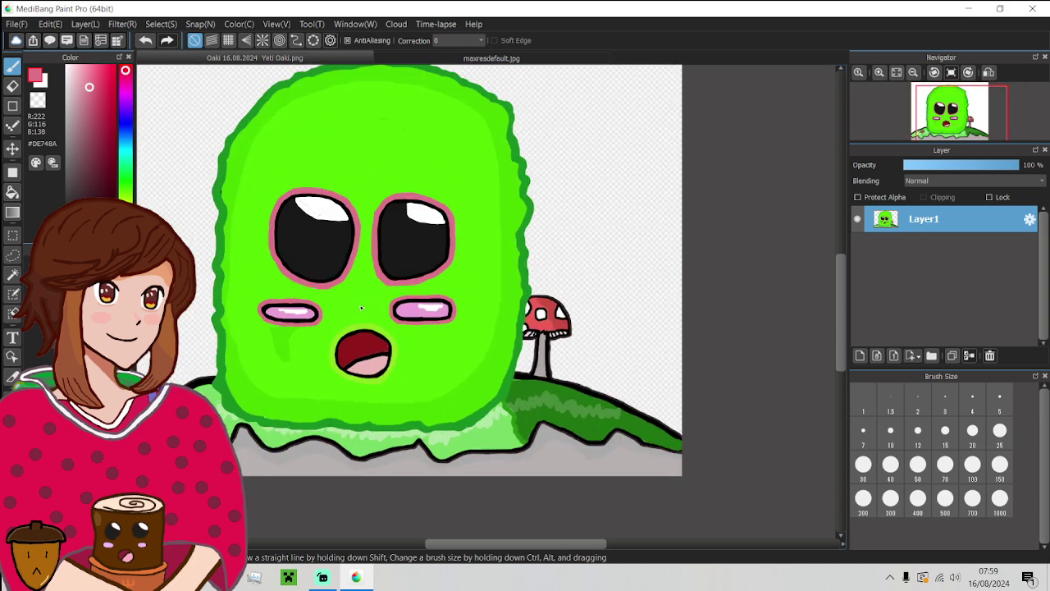
{"action": "scroll", "coordinate": [291, 336], "scroll_direction": "up", "scroll_amount": 3}
- Bucket-fill the dark shadow under the mouth with body green and paint over leftover edge lines
{"action": "left_click", "coordinate": [291, 319], "text": "alt"}
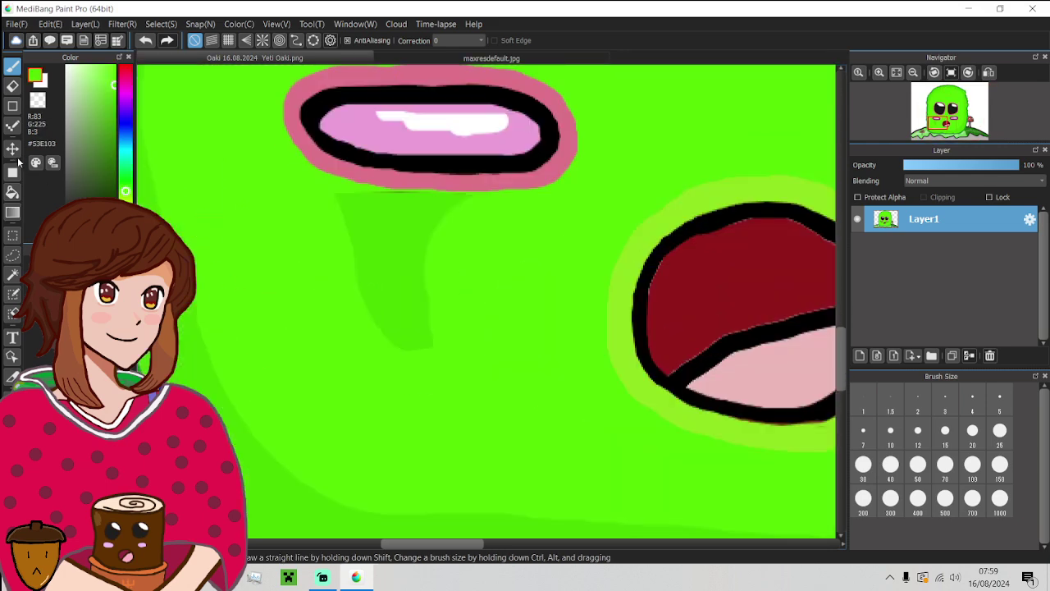
{"action": "left_click", "coordinate": [12, 192]}
{"action": "left_click", "coordinate": [381, 224]}
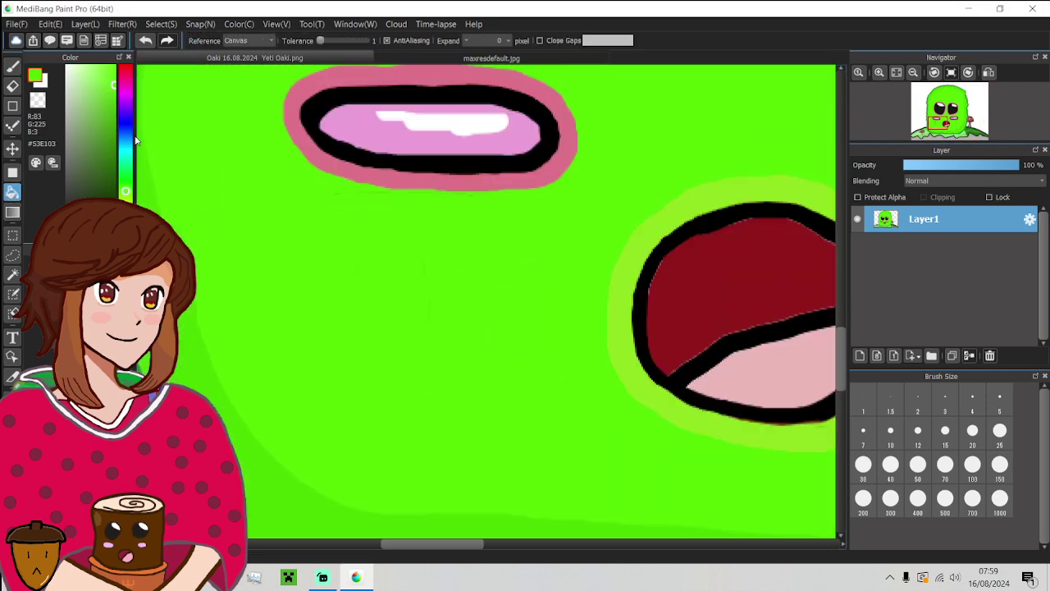
{"action": "left_click", "coordinate": [12, 66]}
{"action": "left_click_drag", "start_coordinate": [472, 214], "coordinate": [458, 259]}
{"action": "scroll", "coordinate": [441, 297], "scroll_direction": "down", "scroll_amount": 5}
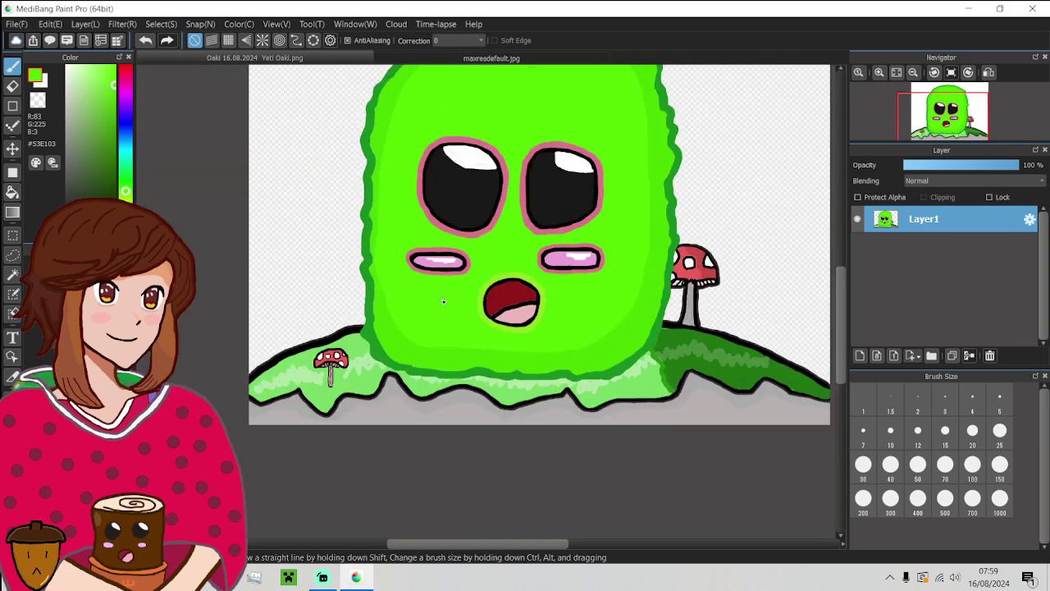
{"action": "scroll", "coordinate": [494, 283], "scroll_direction": "up", "scroll_amount": 1}
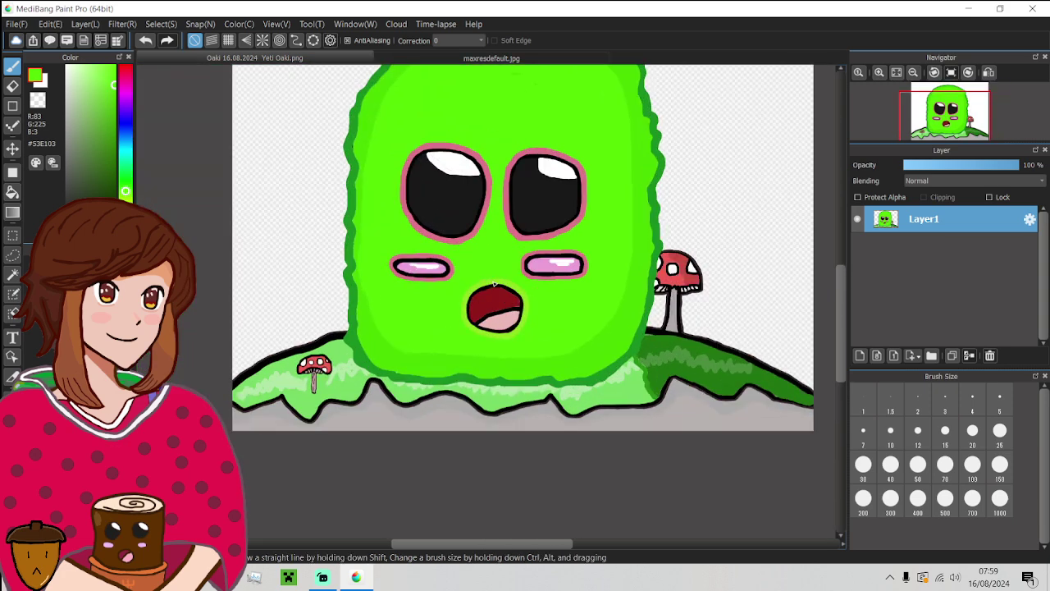
- Sample the stem brown from maxresdefault.jpg and brush a short stem on the head
{"action": "left_click", "coordinate": [527, 59]}
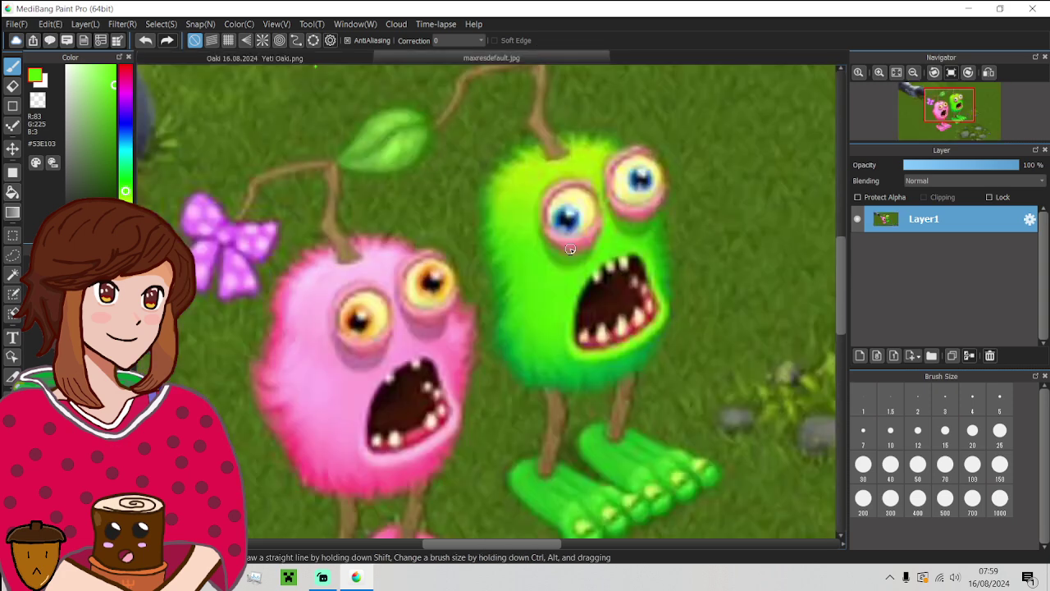
{"action": "left_click", "coordinate": [550, 149], "text": "alt"}
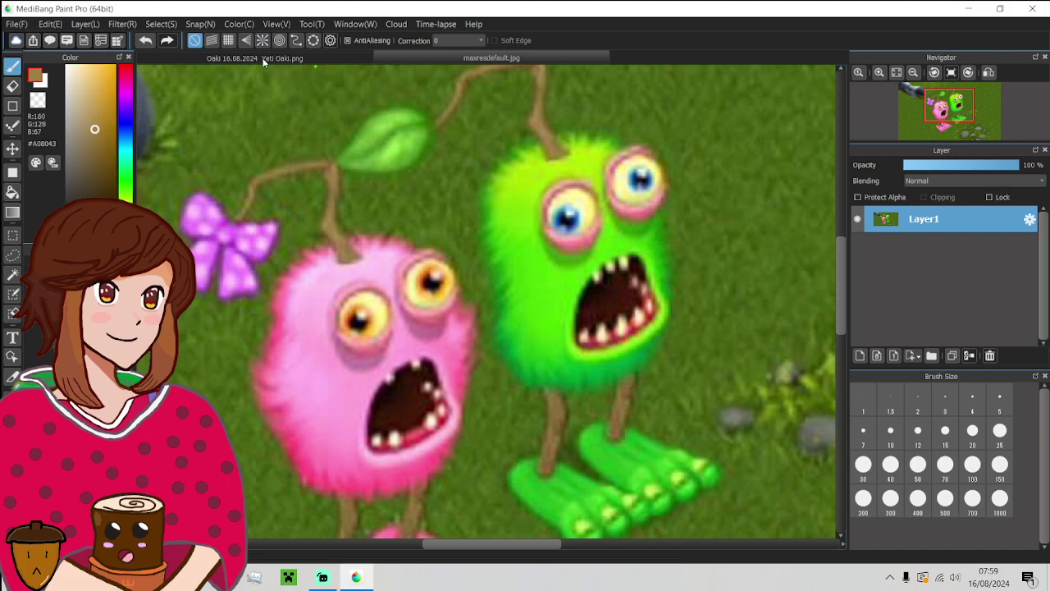
{"action": "left_click", "coordinate": [255, 58]}
{"action": "scroll", "coordinate": [422, 165], "scroll_direction": "down", "scroll_amount": 4}
{"action": "scroll", "coordinate": [460, 120], "scroll_direction": "up", "scroll_amount": 3}
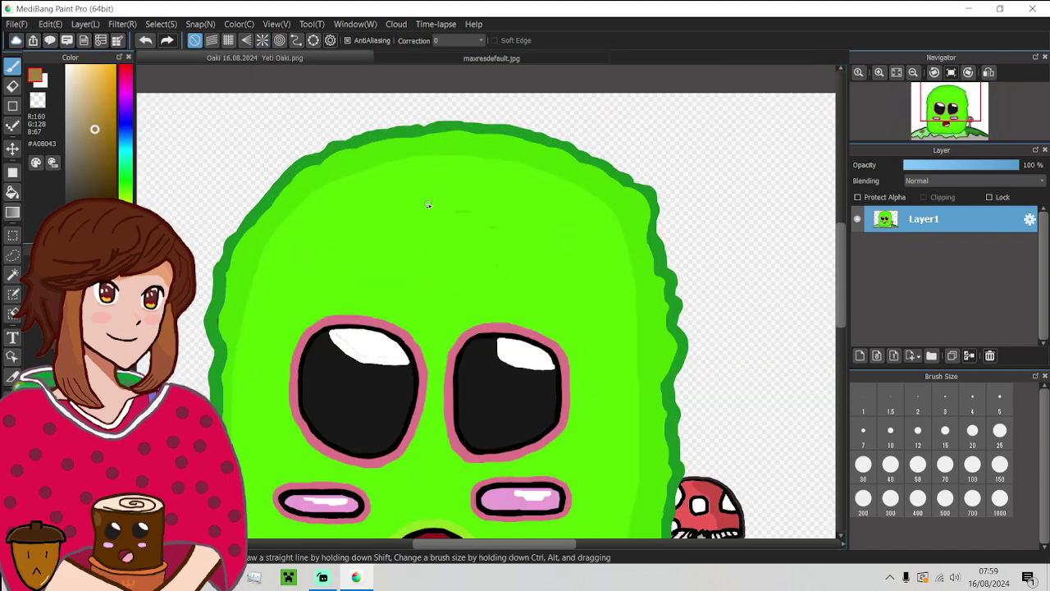
{"action": "left_click_drag", "start_coordinate": [426, 211], "coordinate": [441, 176]}
- Undo that stroke and redraw the stem as a curled question-mark outline
{"action": "left_click", "coordinate": [499, 61]}
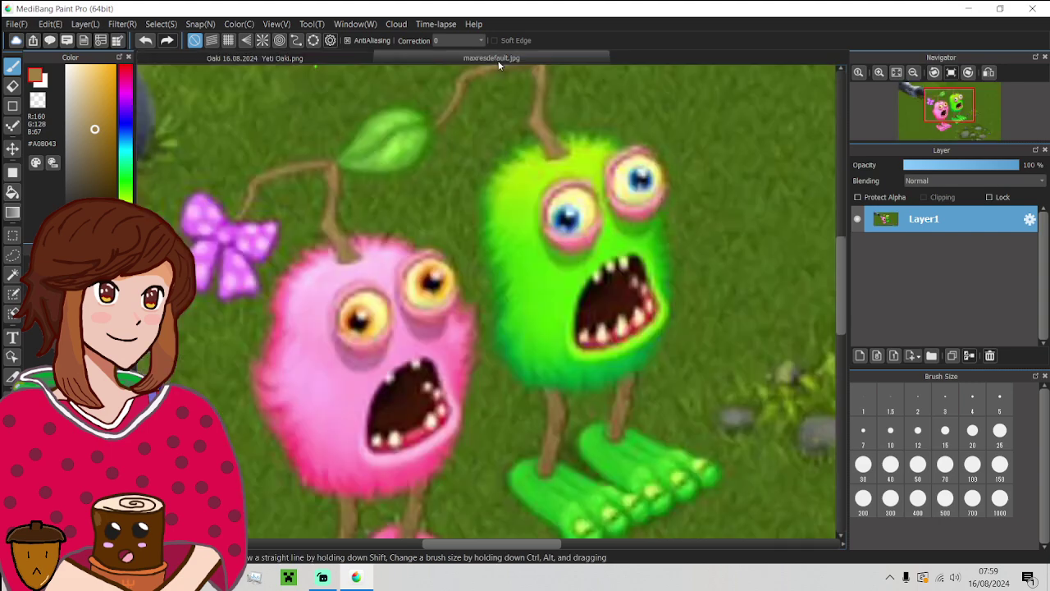
{"action": "left_click", "coordinate": [327, 58]}
{"action": "left_click", "coordinate": [145, 40]}
{"action": "left_click_drag", "start_coordinate": [433, 223], "coordinate": [436, 201]}
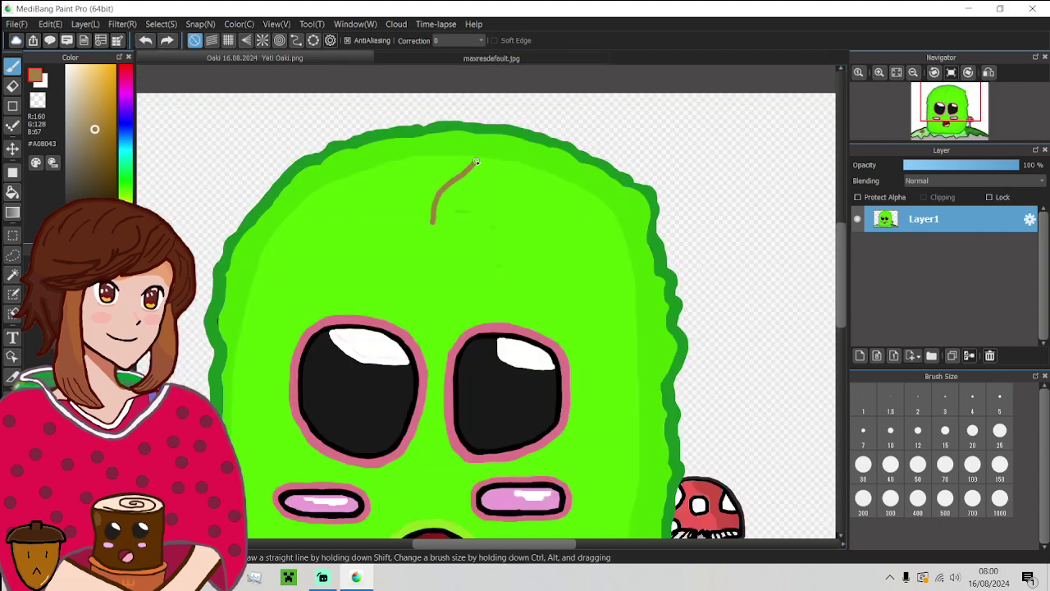
{"action": "left_click_drag", "start_coordinate": [413, 132], "coordinate": [450, 116]}
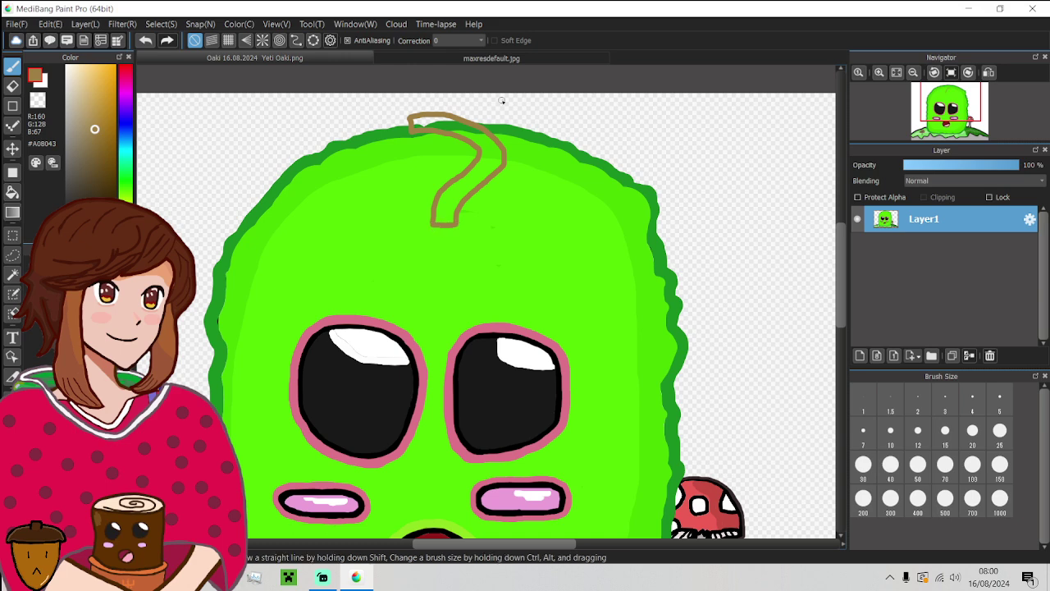
- Fill the stem's lower part, curve and top hook with a reference brown
{"action": "left_click", "coordinate": [502, 58]}
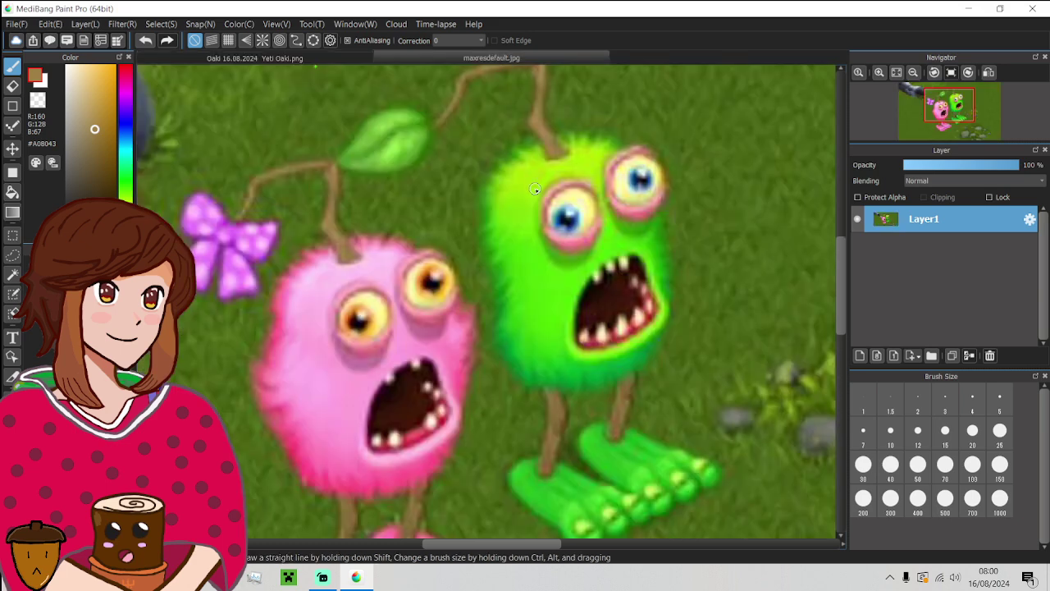
{"action": "left_click", "coordinate": [529, 124], "text": "alt"}
{"action": "left_click", "coordinate": [351, 55]}
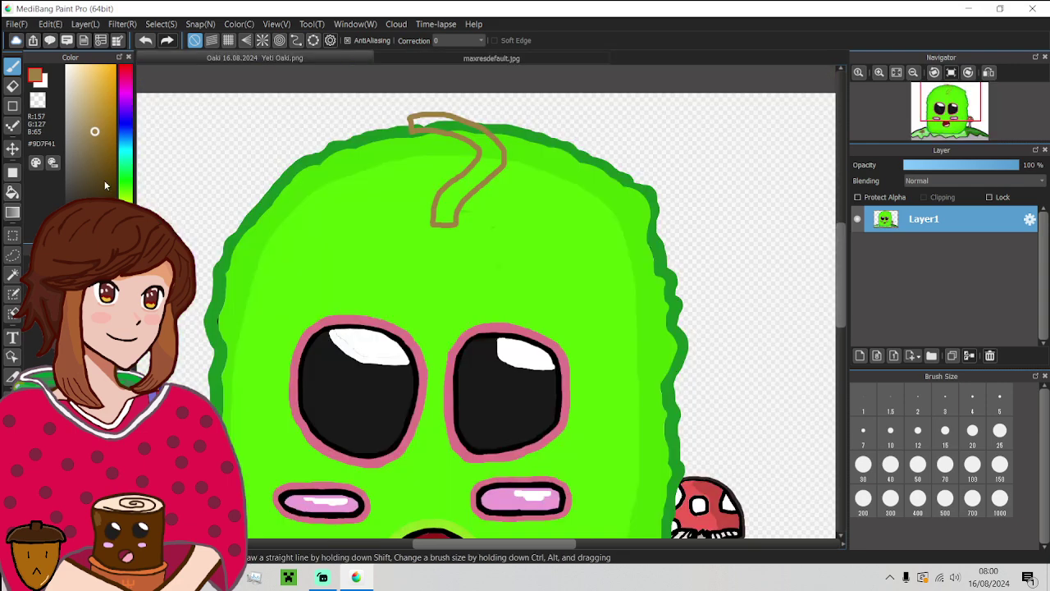
{"action": "left_click", "coordinate": [12, 191]}
{"action": "left_click", "coordinate": [461, 181]}
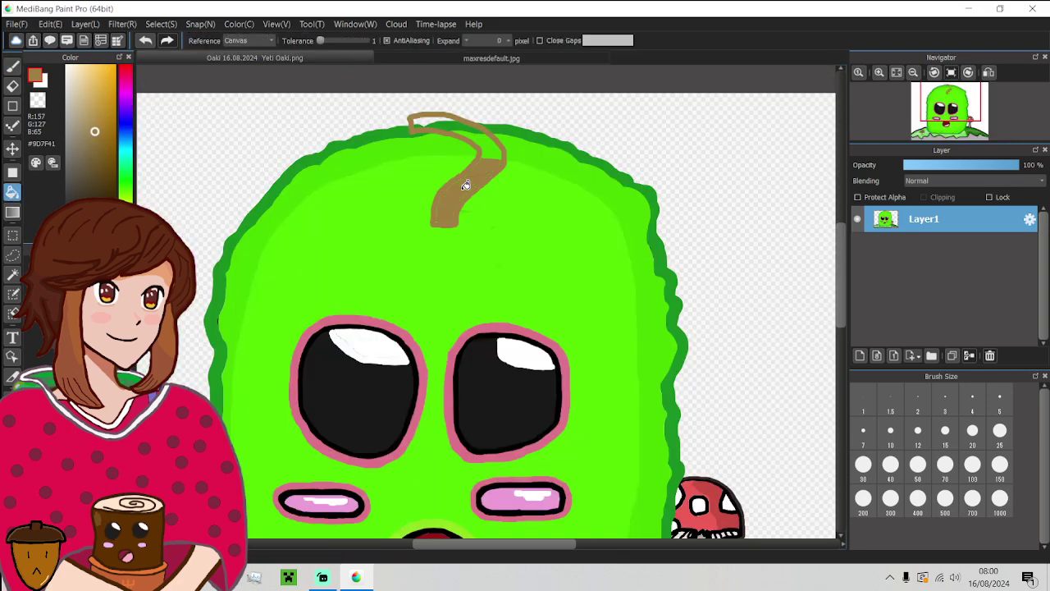
{"action": "left_click", "coordinate": [492, 147]}
{"action": "left_click", "coordinate": [432, 117]}
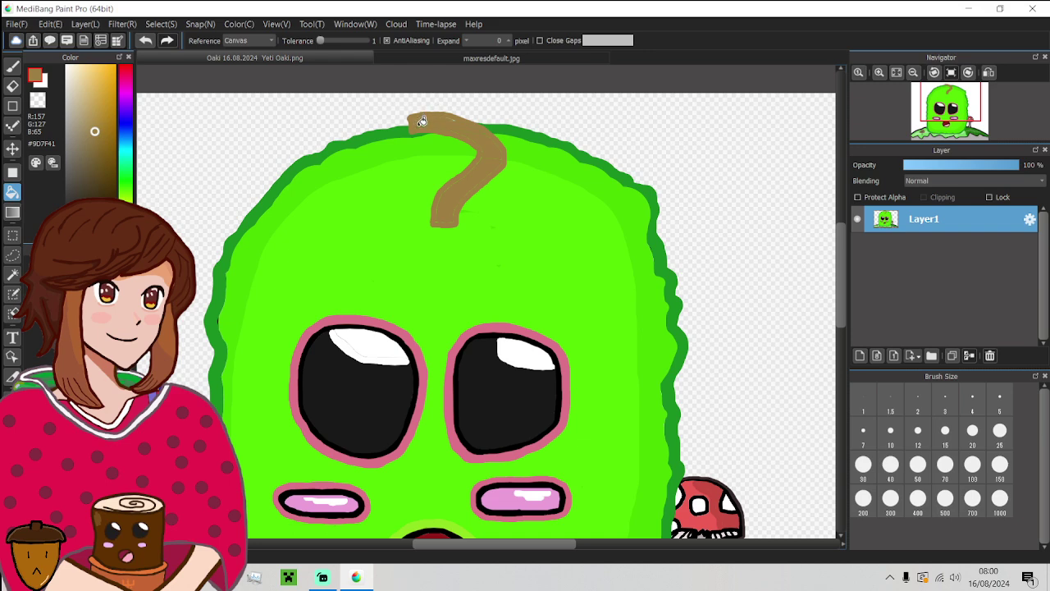
{"action": "left_click", "coordinate": [433, 109], "text": "alt"}
{"action": "left_click", "coordinate": [441, 119], "text": "alt"}
{"action": "scroll", "coordinate": [441, 119], "scroll_direction": "up", "scroll_amount": 5}
{"action": "left_click", "coordinate": [12, 66]}
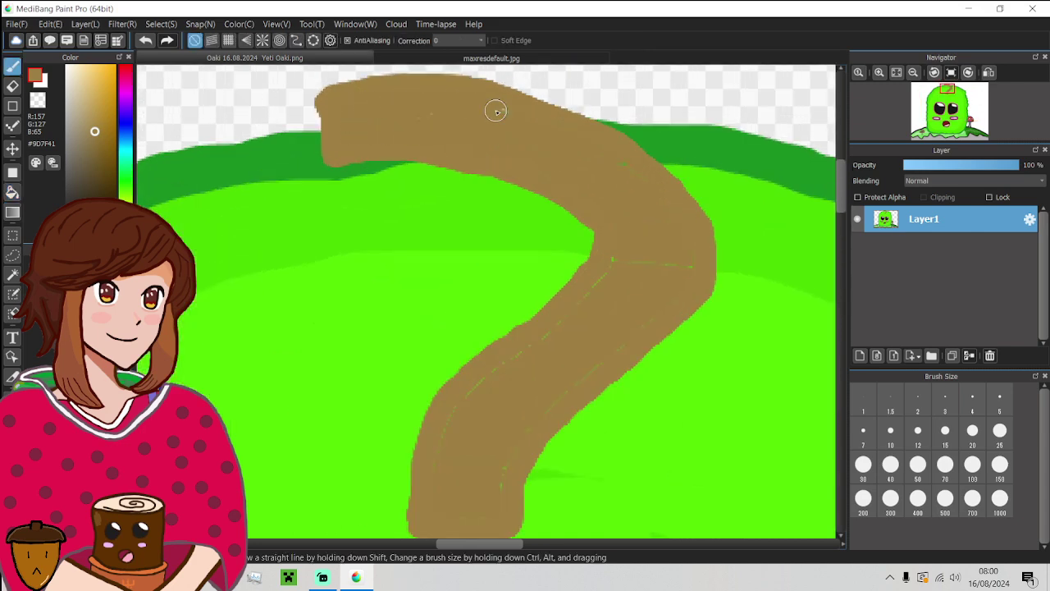
{"action": "scroll", "coordinate": [497, 145], "scroll_direction": "down", "scroll_amount": 3}
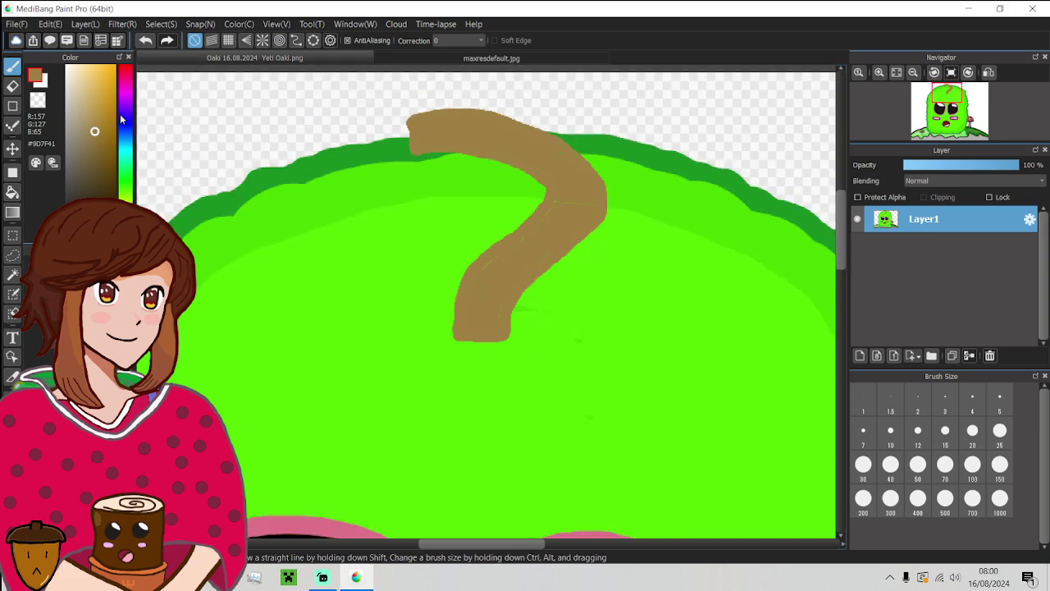
- Fill the stem's top, middle and lower sections with a darker brown
{"action": "left_click_drag", "start_coordinate": [100, 134], "coordinate": [93, 154]}
{"action": "left_click", "coordinate": [13, 193]}
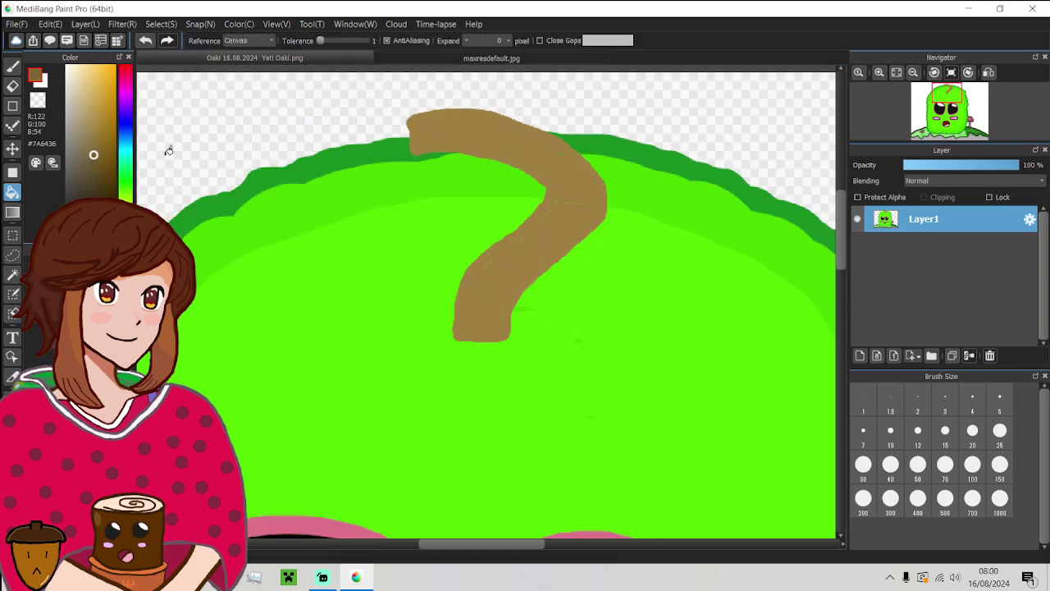
{"action": "left_click", "coordinate": [452, 123]}
{"action": "left_click", "coordinate": [555, 157]}
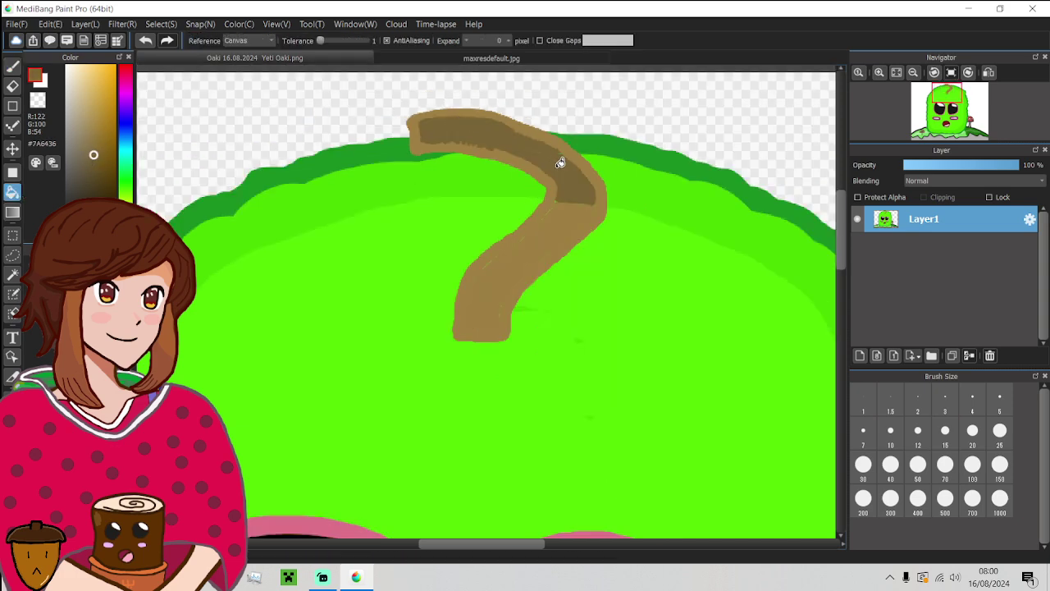
{"action": "left_click", "coordinate": [566, 204]}
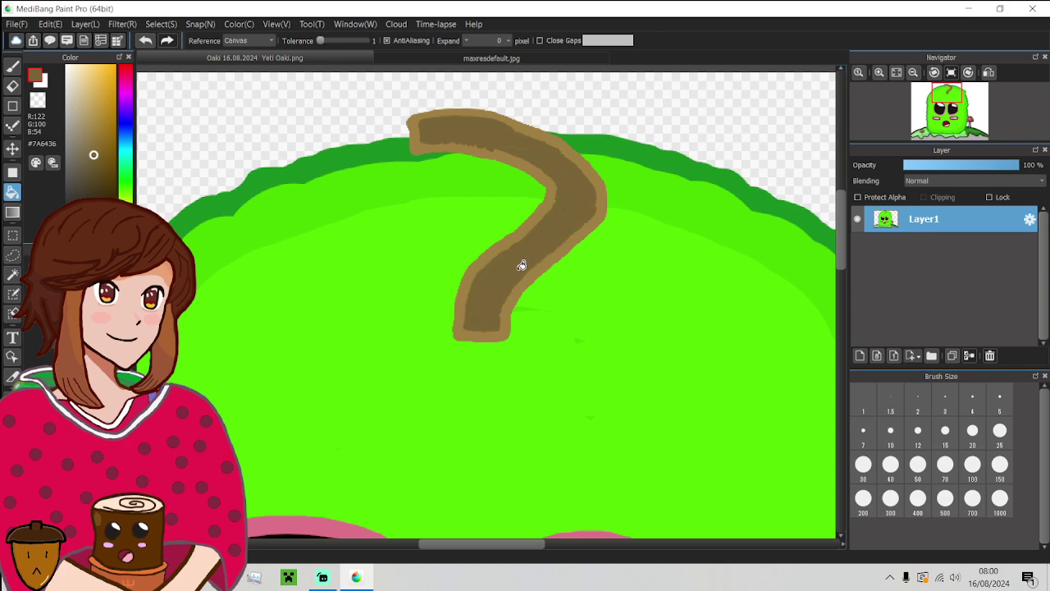
{"action": "scroll", "coordinate": [522, 265], "scroll_direction": "down", "scroll_amount": 3}
{"action": "scroll", "coordinate": [530, 251], "scroll_direction": "up", "scroll_amount": 4}
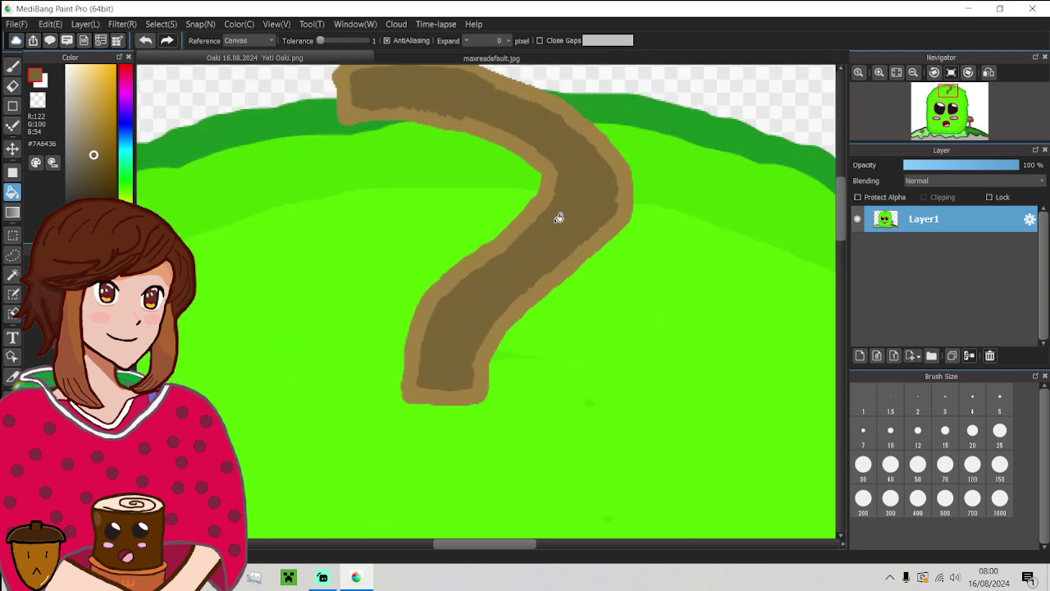
- Sample the lighter outline brown and draw a thin branch off the stem's top
{"action": "left_click", "coordinate": [554, 173], "text": "alt"}
{"action": "left_click", "coordinate": [13, 67]}
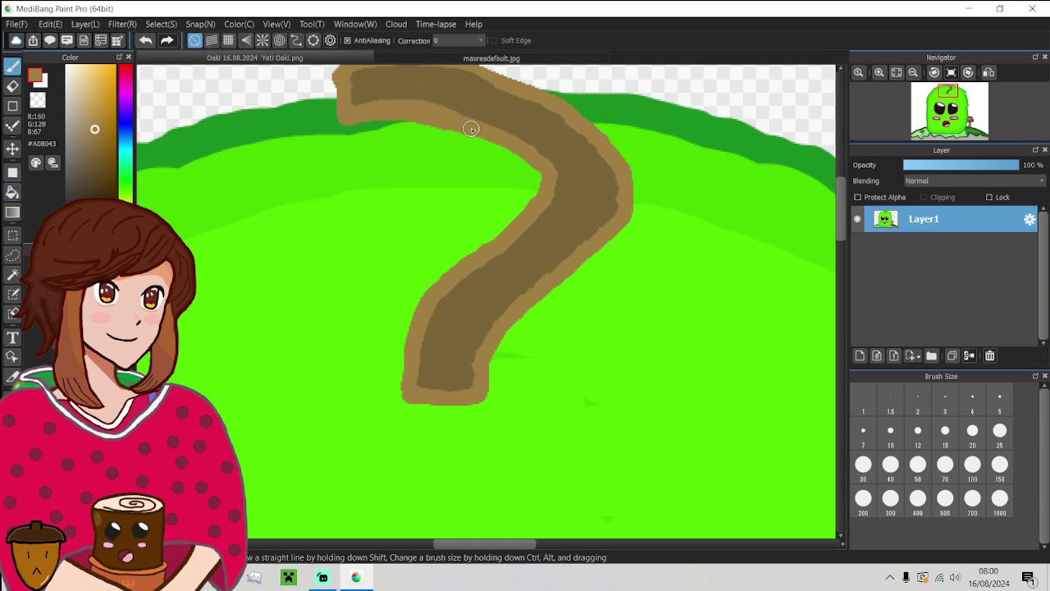
{"action": "scroll", "coordinate": [492, 133], "scroll_direction": "down", "scroll_amount": 3}
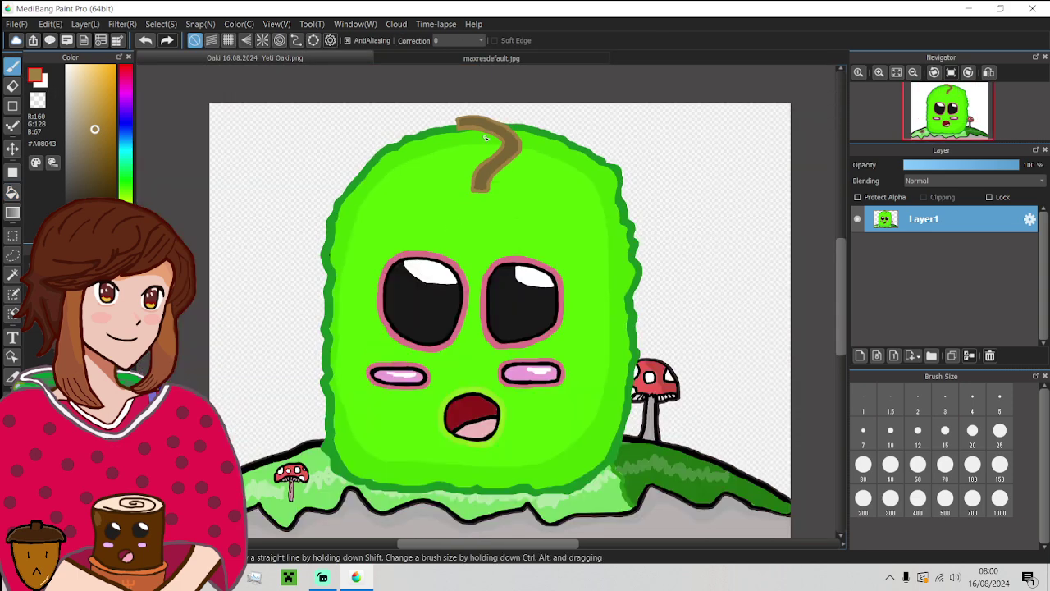
{"action": "left_click", "coordinate": [485, 59]}
{"action": "scroll", "coordinate": [529, 191], "scroll_direction": "down", "scroll_amount": 1}
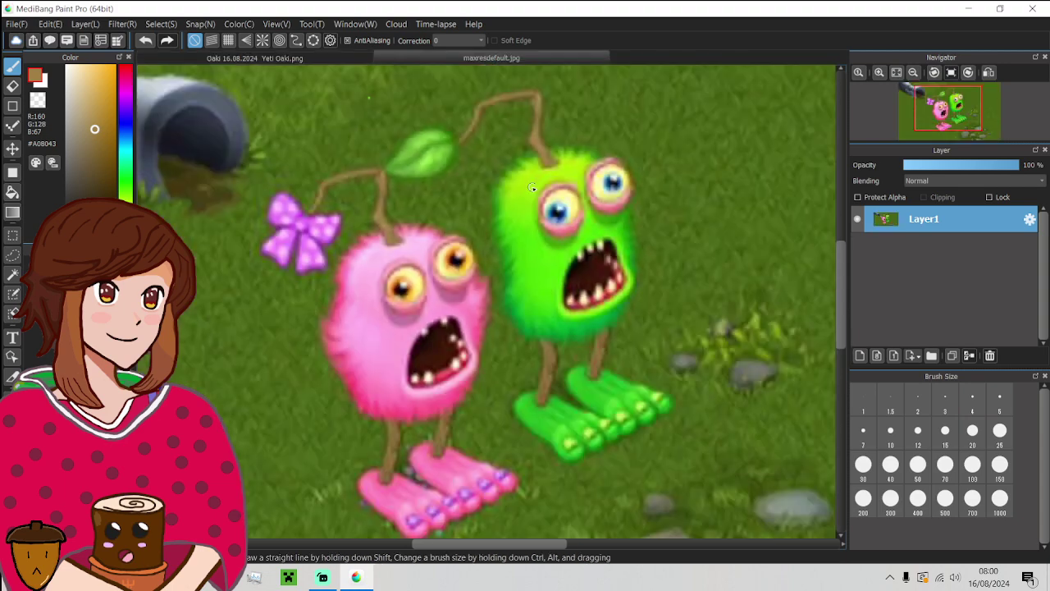
{"action": "left_click", "coordinate": [304, 56]}
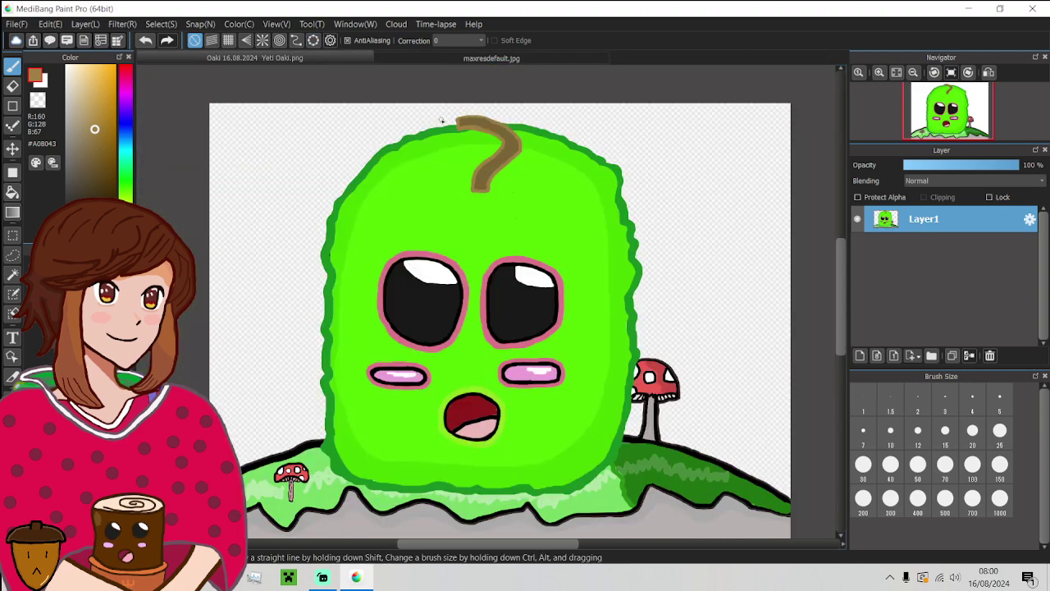
{"action": "scroll", "coordinate": [448, 123], "scroll_direction": "up", "scroll_amount": 3}
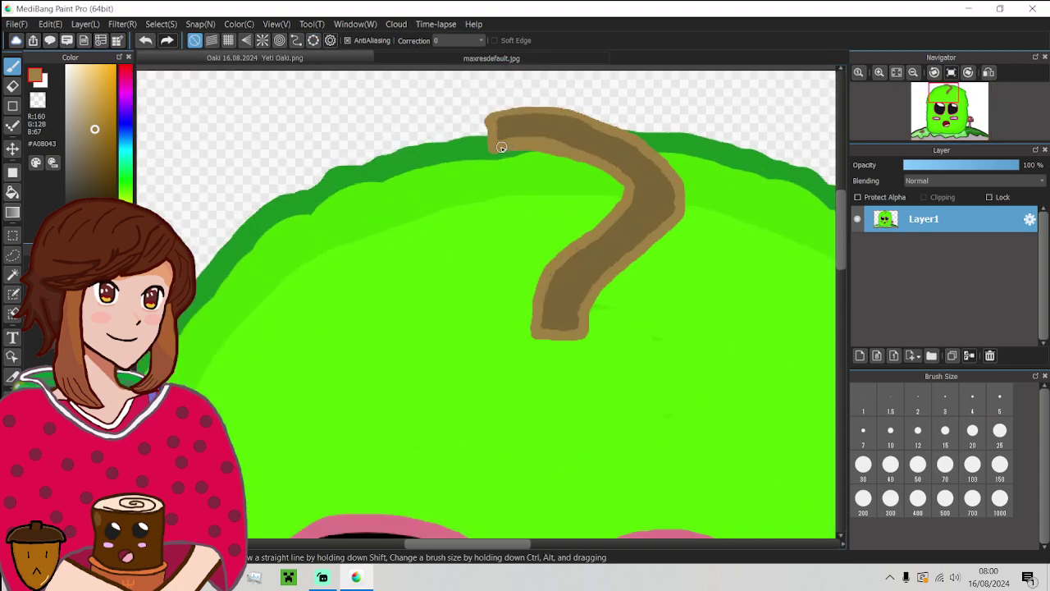
{"action": "left_click_drag", "start_coordinate": [493, 154], "coordinate": [463, 179]}
- Extend the branch down-left along the head's rim and fill it dark brown
{"action": "left_click", "coordinate": [493, 58]}
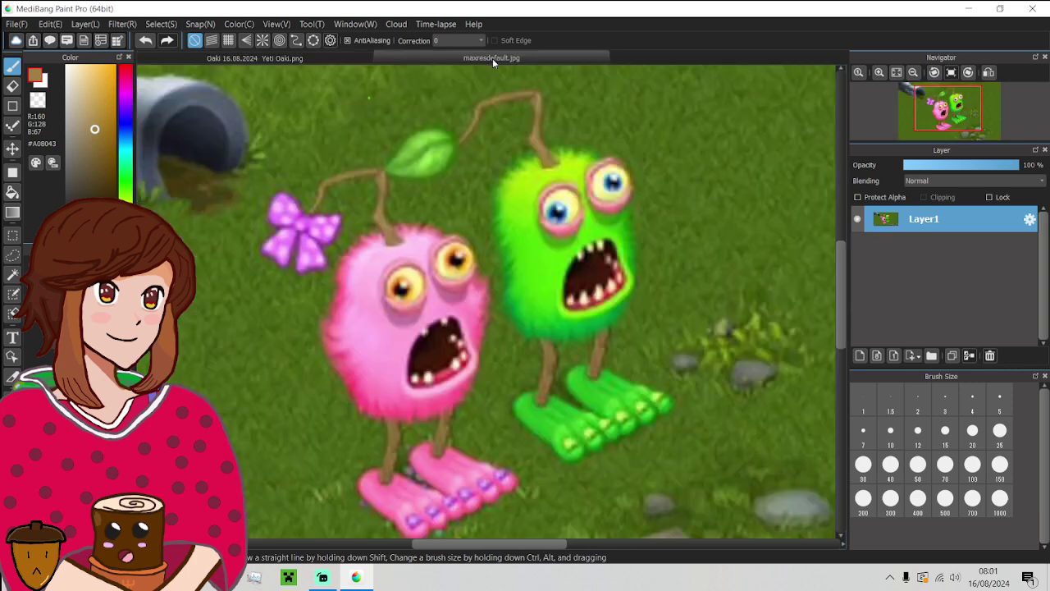
{"action": "left_click", "coordinate": [350, 57]}
{"action": "mouse_move", "coordinate": [486, 121]}
{"action": "left_mouse_down"}
{"action": "mouse_move", "coordinate": [428, 161]}
{"action": "mouse_move", "coordinate": [443, 188]}
{"action": "left_mouse_up"}
{"action": "scroll", "coordinate": [504, 137], "scroll_direction": "up", "scroll_amount": 2}
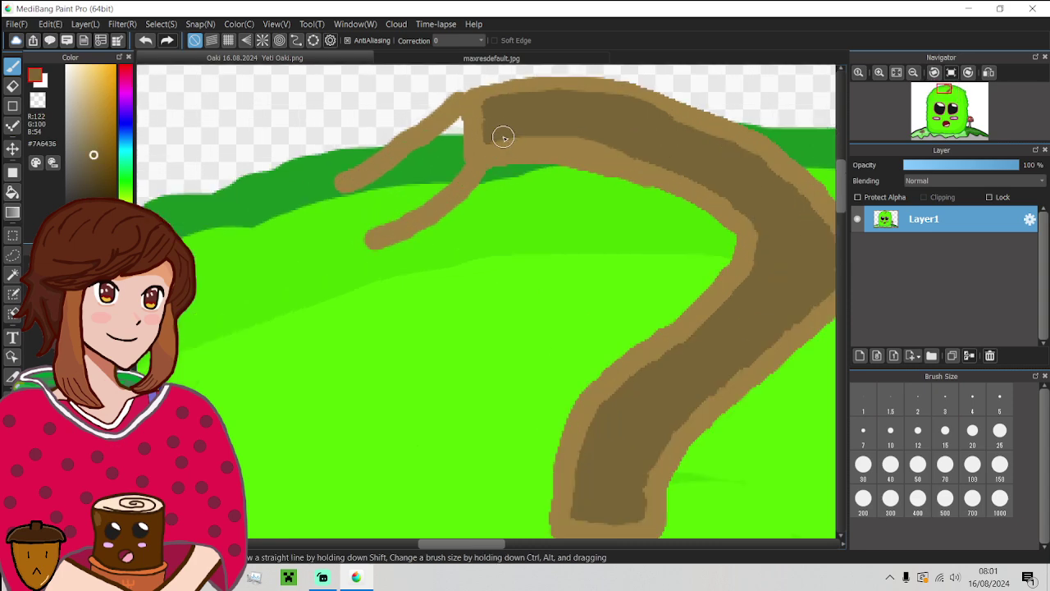
{"action": "mouse_move", "coordinate": [503, 136]}
{"action": "left_mouse_down"}
{"action": "mouse_move", "coordinate": [469, 150]}
{"action": "mouse_move", "coordinate": [406, 206]}
{"action": "mouse_move", "coordinate": [370, 219]}
{"action": "mouse_move", "coordinate": [362, 209]}
{"action": "mouse_move", "coordinate": [368, 194]}
{"action": "mouse_move", "coordinate": [468, 122]}
{"action": "mouse_move", "coordinate": [380, 194]}
{"action": "mouse_move", "coordinate": [434, 164]}
{"action": "mouse_move", "coordinate": [488, 110]}
{"action": "mouse_move", "coordinate": [441, 140]}
{"action": "left_mouse_up"}
{"action": "scroll", "coordinate": [441, 141], "scroll_direction": "down", "scroll_amount": 2}
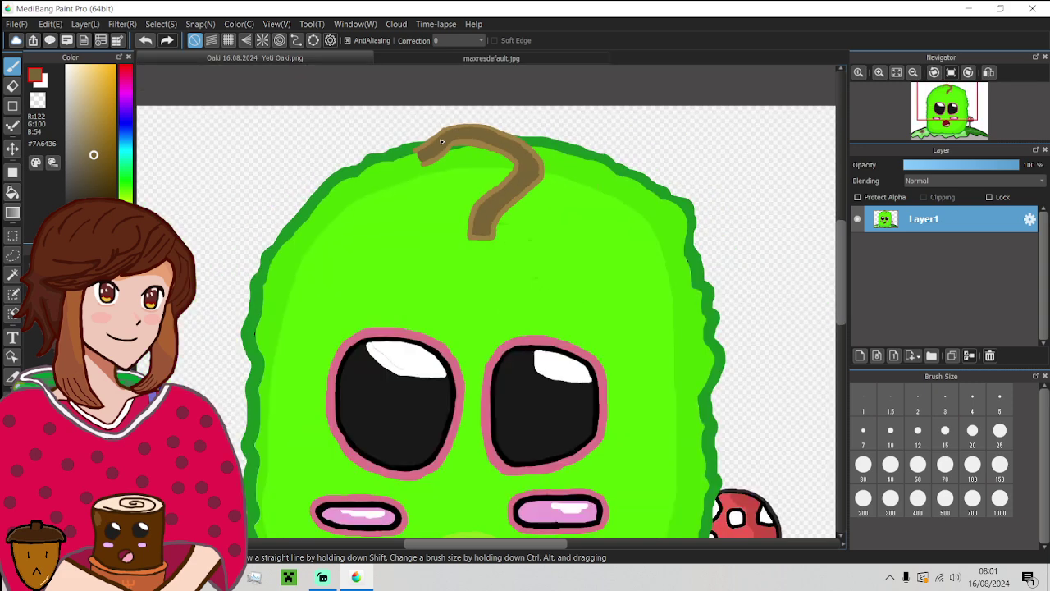
{"action": "scroll", "coordinate": [441, 142], "scroll_direction": "down", "scroll_amount": 1}
{"action": "scroll", "coordinate": [459, 106], "scroll_direction": "up", "scroll_amount": 4}
- Sample a dark green from the reference leaf for the leaf outline
{"action": "left_click", "coordinate": [500, 58]}
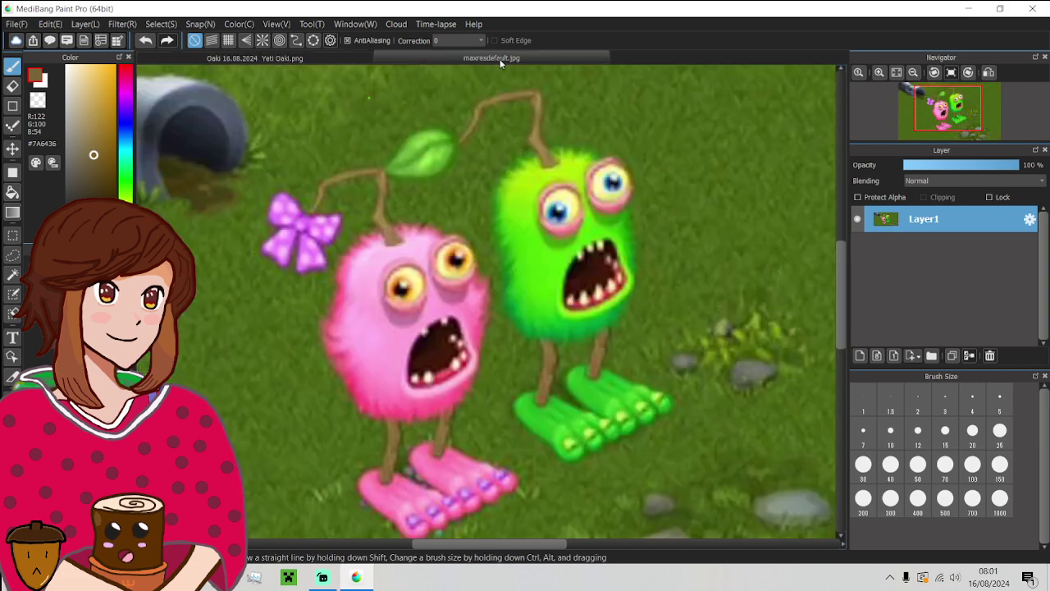
{"action": "scroll", "coordinate": [448, 129], "scroll_direction": "up", "scroll_amount": 2}
{"action": "left_click", "coordinate": [452, 132], "text": "alt"}
- Draw a pointed dark green leaf outline left of the stem, undoing stray strokes
{"action": "left_click", "coordinate": [255, 58]}
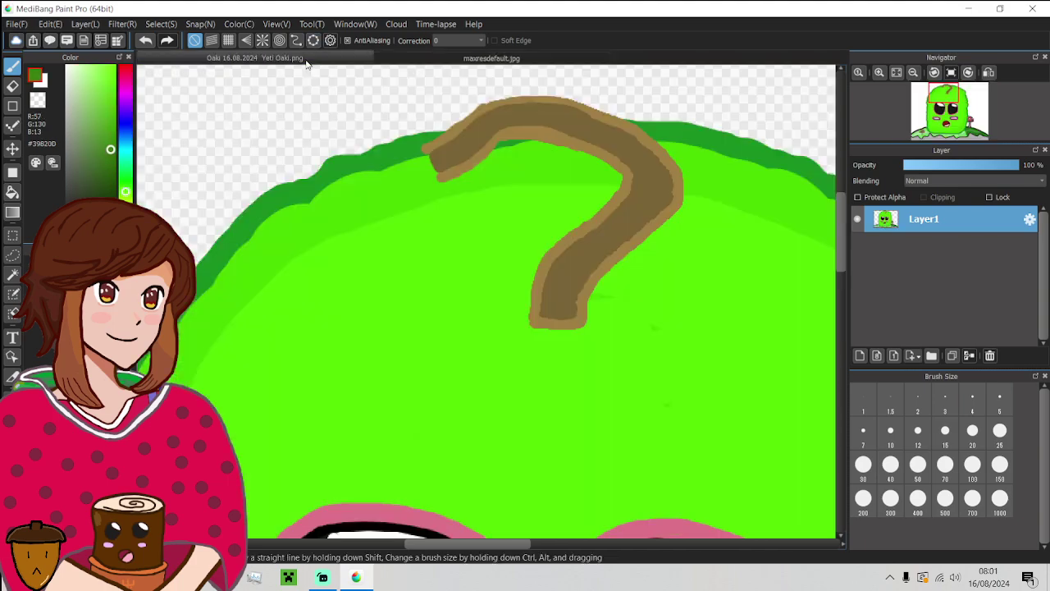
{"action": "scroll", "coordinate": [372, 148], "scroll_direction": "down", "scroll_amount": 2}
{"action": "scroll", "coordinate": [372, 147], "scroll_direction": "up", "scroll_amount": 1}
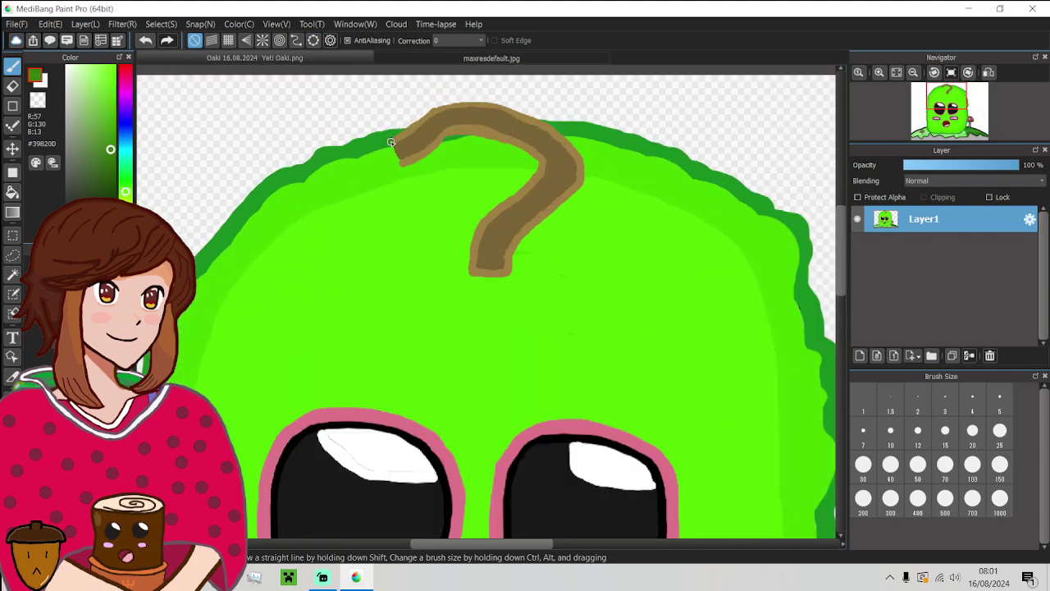
{"action": "mouse_move", "coordinate": [360, 139]}
{"action": "left_mouse_down"}
{"action": "mouse_move", "coordinate": [308, 154]}
{"action": "mouse_move", "coordinate": [269, 208]}
{"action": "left_mouse_up"}
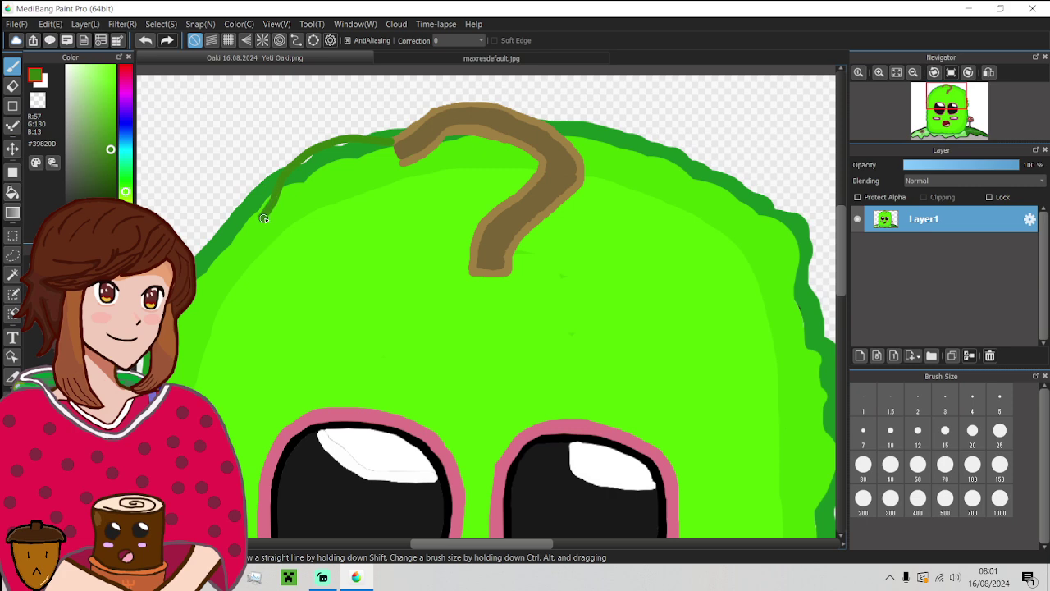
{"action": "key", "text": "ctrl+z"}
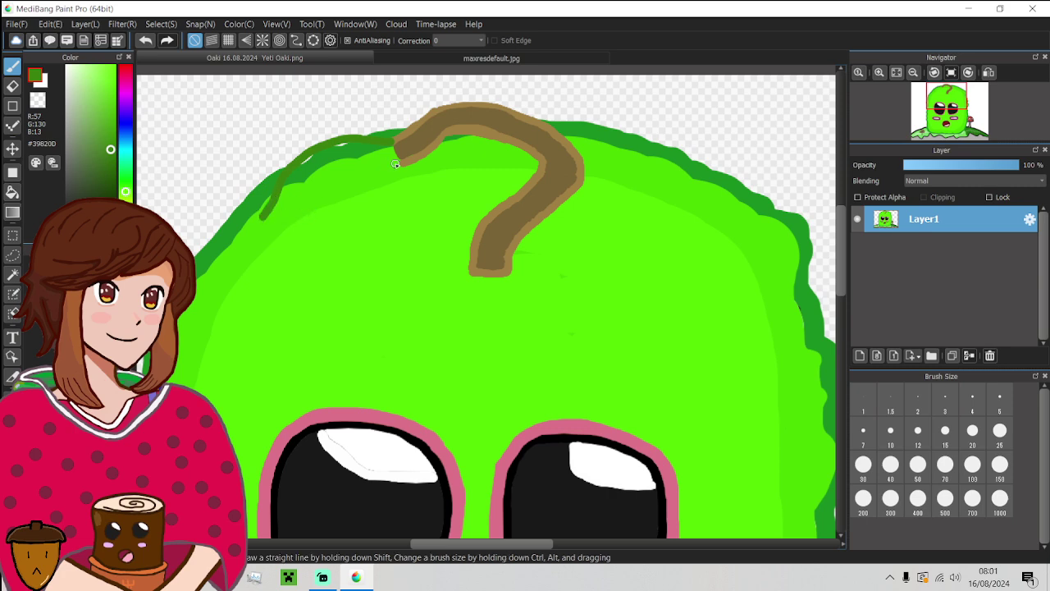
{"action": "key", "text": "ctrl+z"}
{"action": "key", "text": "ctrl+z"}
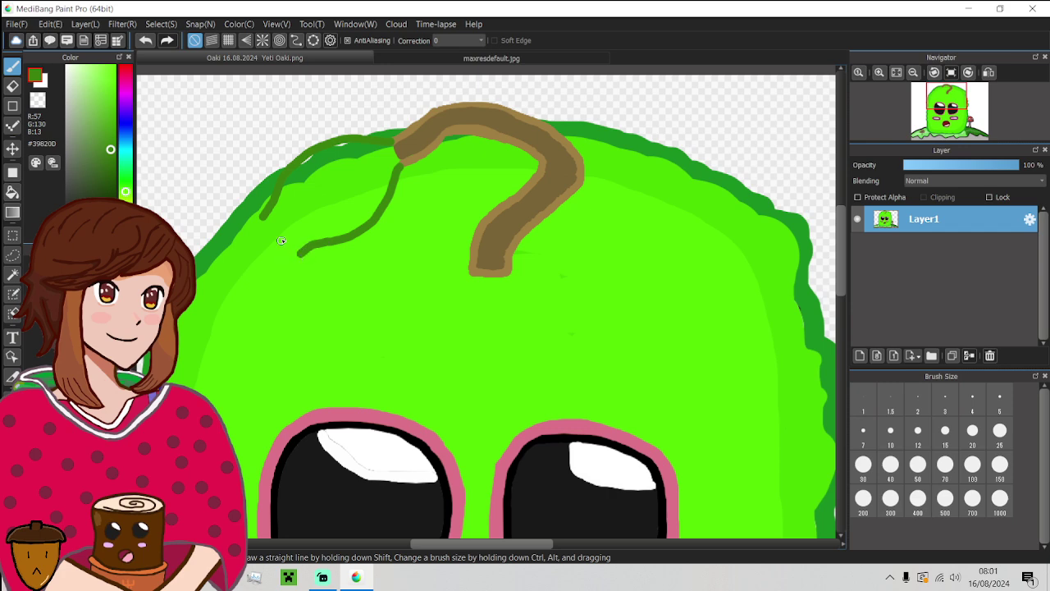
{"action": "left_click_drag", "start_coordinate": [263, 219], "coordinate": [251, 239]}
{"action": "key", "text": "ctrl+z"}
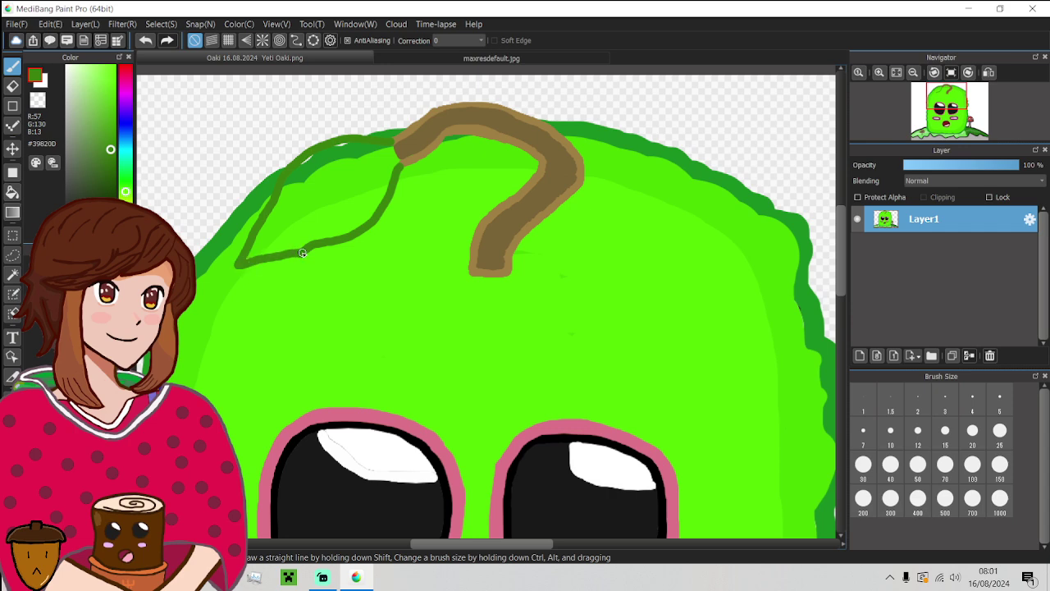
{"action": "scroll", "coordinate": [304, 252], "scroll_direction": "down", "scroll_amount": 5}
{"action": "scroll", "coordinate": [303, 254], "scroll_direction": "up", "scroll_amount": 6}
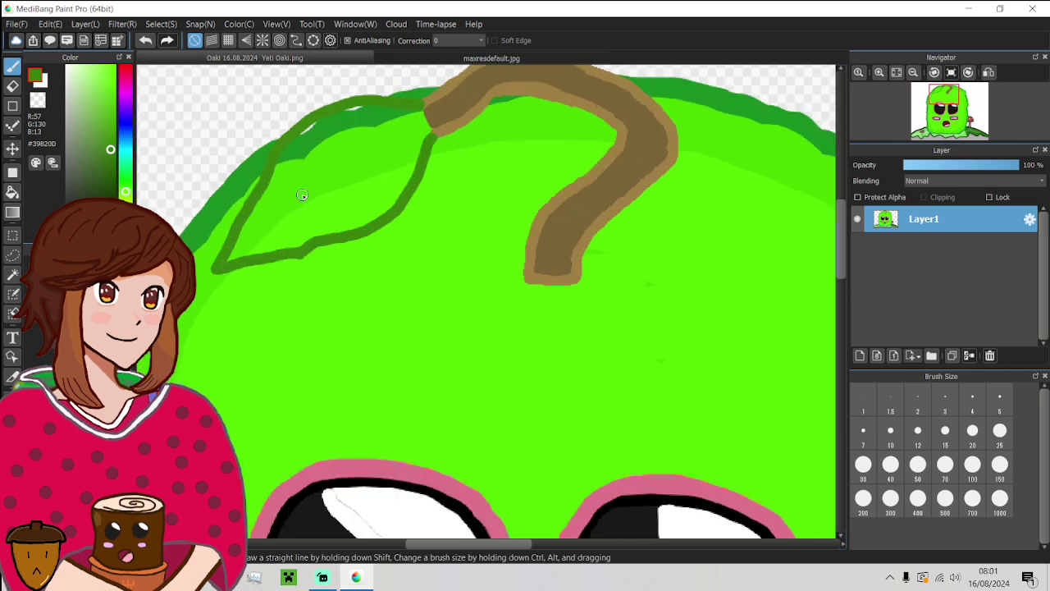
- Fill the leaf's interior and upper edge strip with the reference's muted green
{"action": "left_click", "coordinate": [435, 59]}
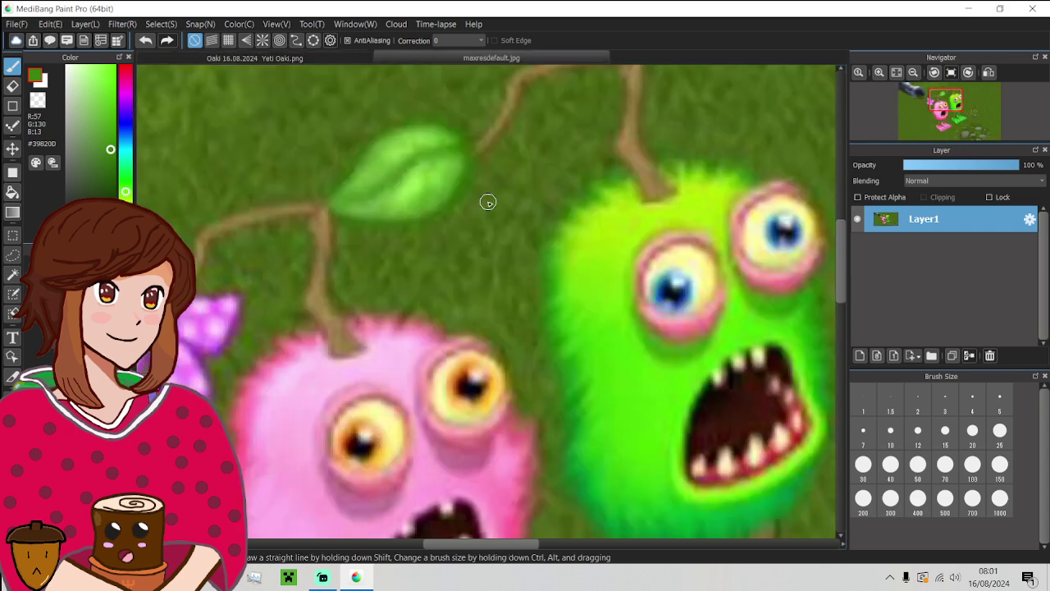
{"action": "left_click", "coordinate": [424, 201], "text": "alt"}
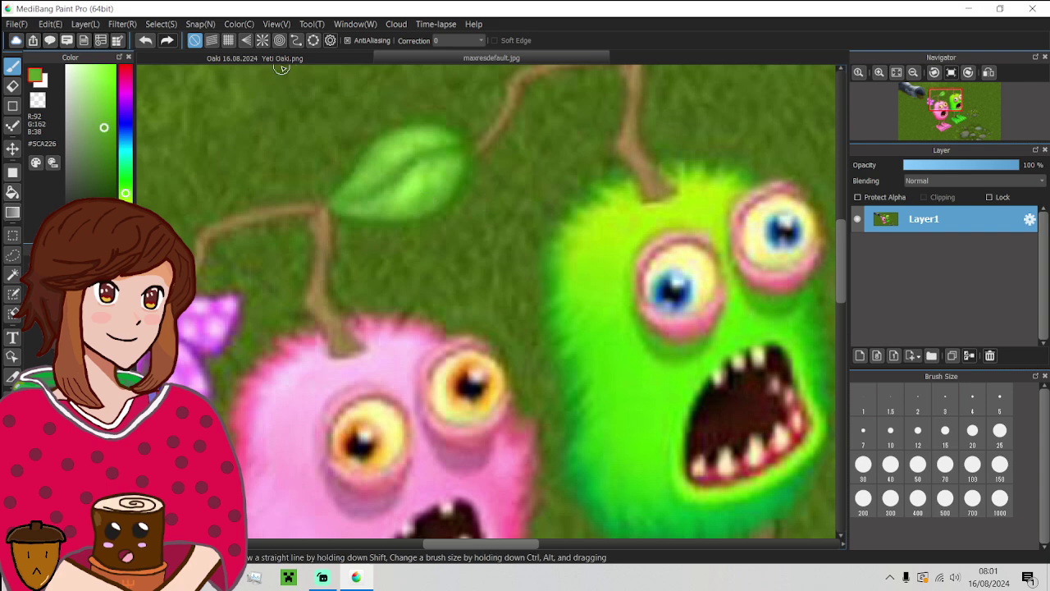
{"action": "left_click", "coordinate": [282, 62]}
{"action": "left_click", "coordinate": [13, 192]}
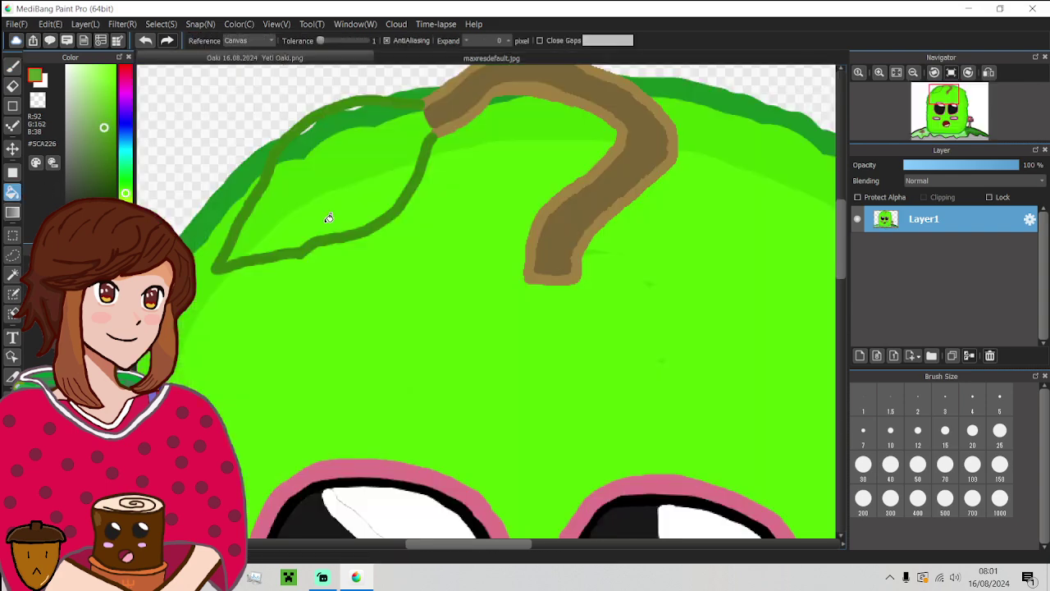
{"action": "left_click", "coordinate": [329, 217]}
{"action": "left_click", "coordinate": [325, 176]}
{"action": "left_click", "coordinate": [320, 137]}
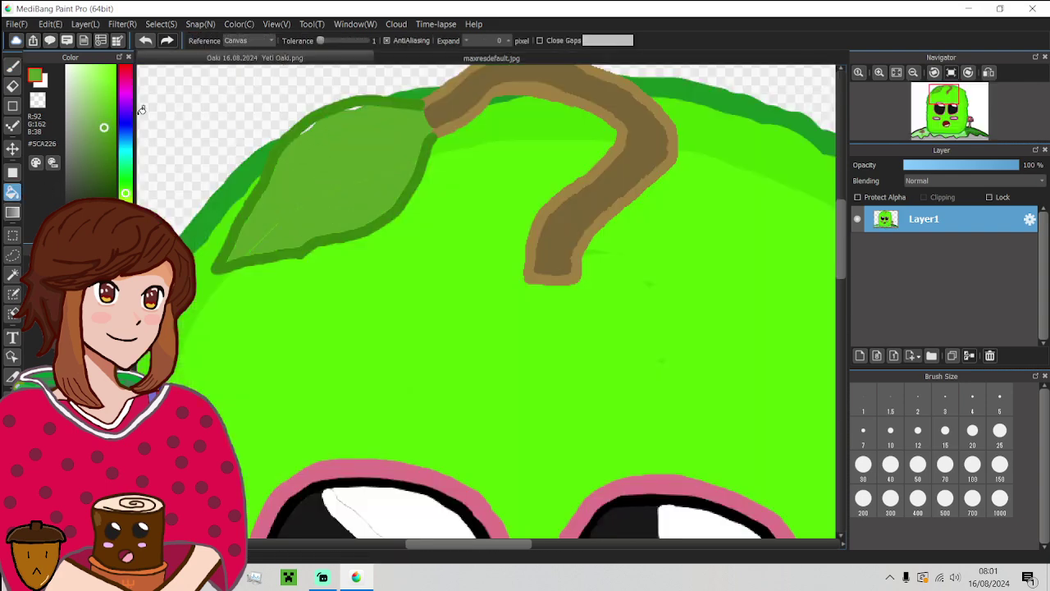
- Cover the light gap along the leaf's top and smooth its outlines in leaf green
{"action": "left_click", "coordinate": [13, 67]}
{"action": "scroll", "coordinate": [321, 140], "scroll_direction": "up", "scroll_amount": 2}
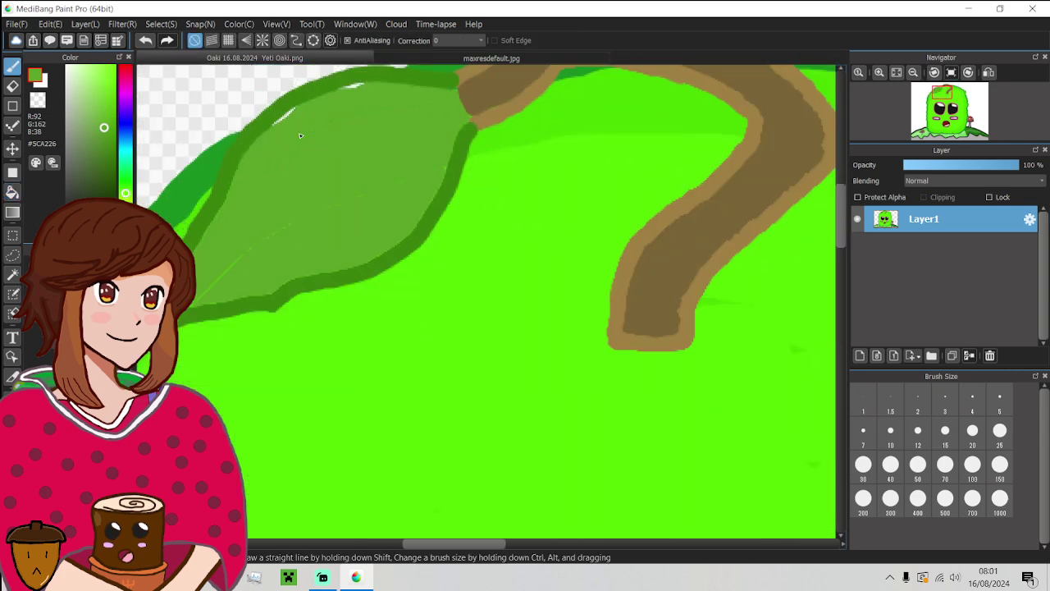
{"action": "scroll", "coordinate": [298, 129], "scroll_direction": "down", "scroll_amount": 1}
{"action": "mouse_move", "coordinate": [277, 131]}
{"action": "left_mouse_down"}
{"action": "mouse_move", "coordinate": [293, 112]}
{"action": "mouse_move", "coordinate": [385, 87]}
{"action": "mouse_move", "coordinate": [428, 102]}
{"action": "left_mouse_up"}
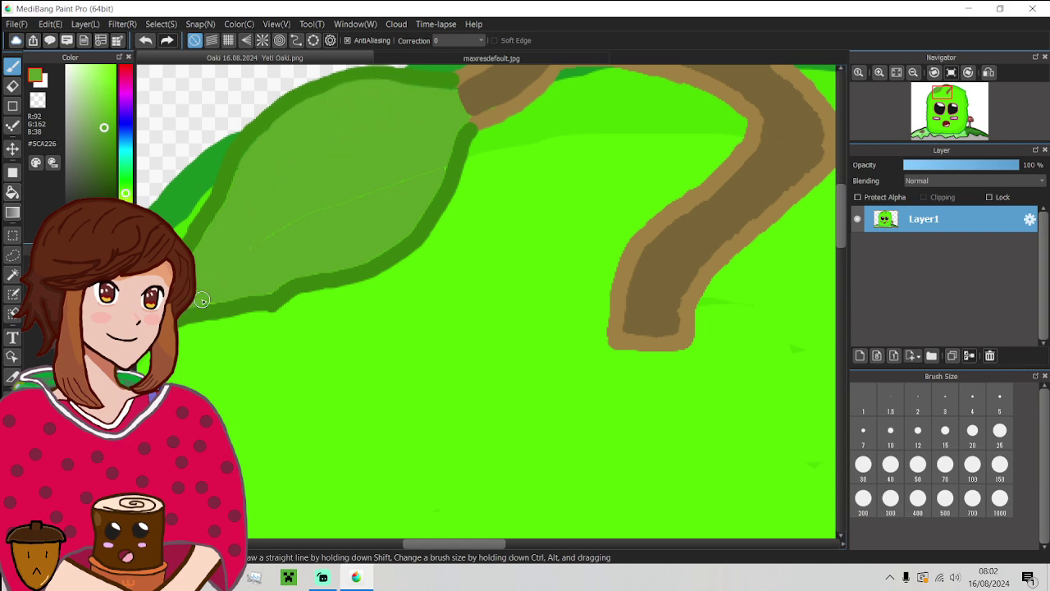
{"action": "left_click_drag", "start_coordinate": [203, 301], "coordinate": [367, 255]}
{"action": "left_click", "coordinate": [305, 303], "text": "alt"}
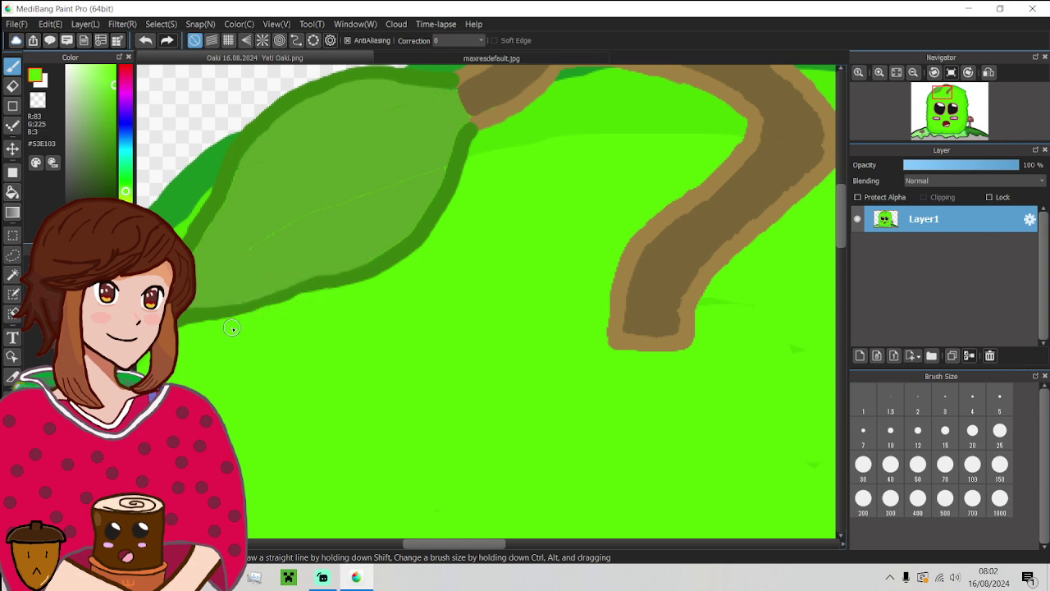
{"action": "left_click", "coordinate": [345, 247], "text": "alt"}
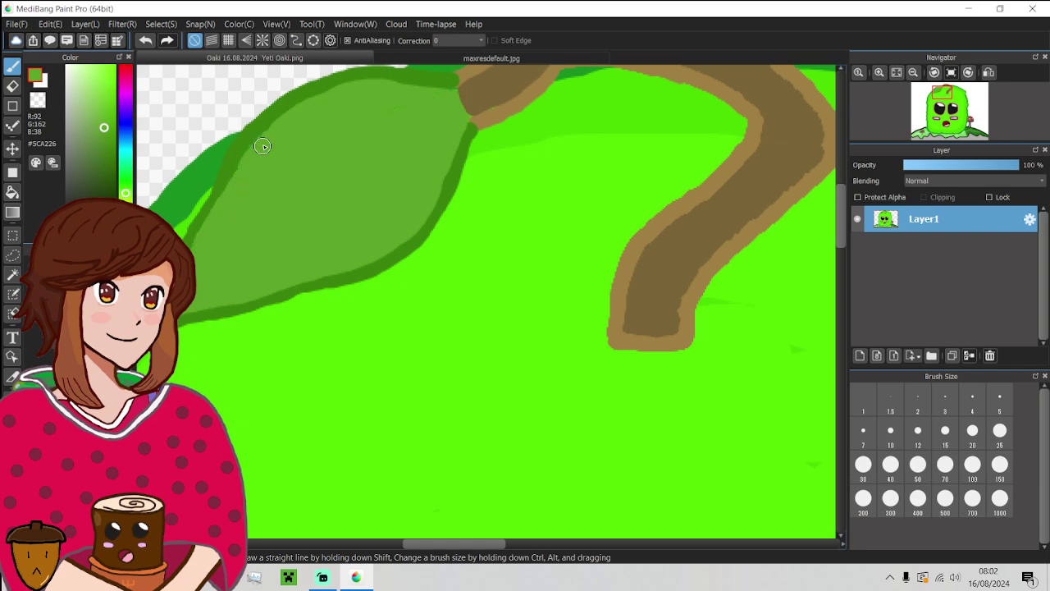
{"action": "mouse_move", "coordinate": [239, 175]}
{"action": "left_mouse_down"}
{"action": "mouse_move", "coordinate": [246, 134]}
{"action": "mouse_move", "coordinate": [293, 106]}
{"action": "mouse_move", "coordinate": [382, 87]}
{"action": "left_mouse_up"}
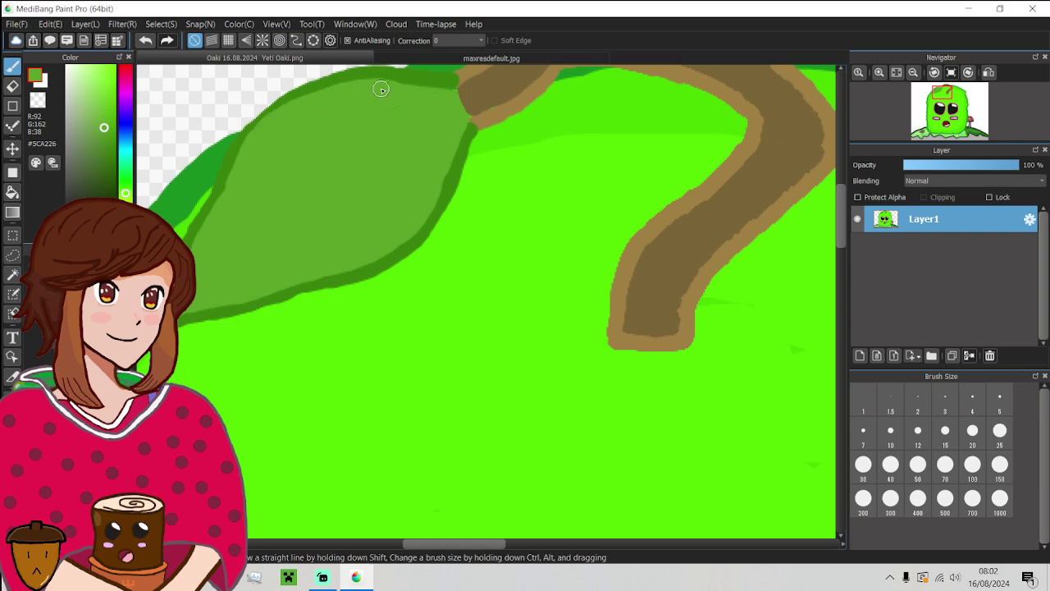
{"action": "scroll", "coordinate": [380, 94], "scroll_direction": "down", "scroll_amount": 5}
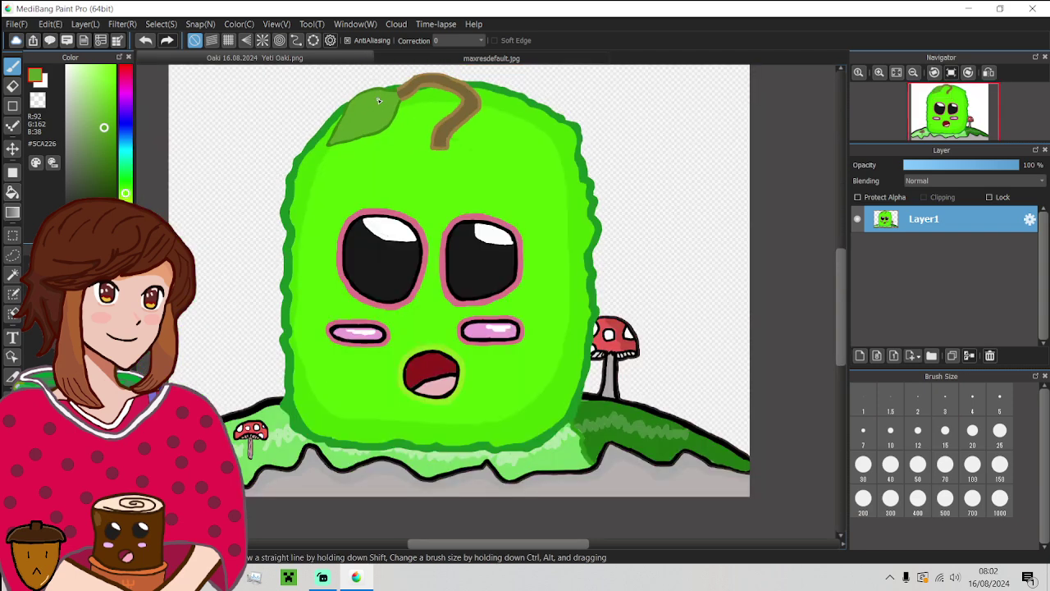
- Draw a vein across the leaf running from the stem
{"action": "left_click", "coordinate": [415, 58]}
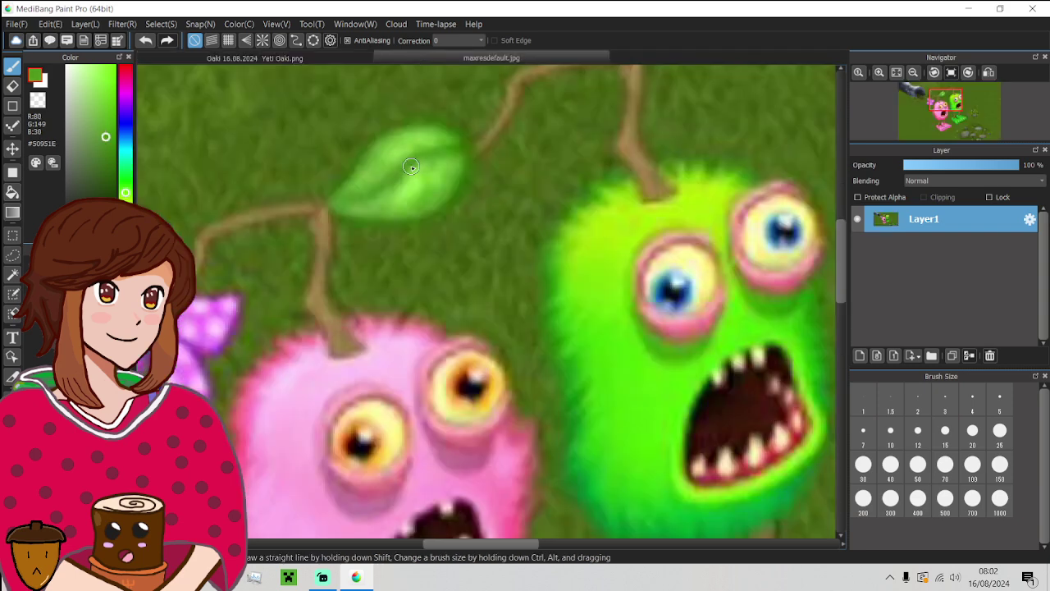
{"action": "left_click", "coordinate": [317, 59]}
{"action": "scroll", "coordinate": [337, 106], "scroll_direction": "down", "scroll_amount": 2}
{"action": "scroll", "coordinate": [345, 115], "scroll_direction": "up", "scroll_amount": 5}
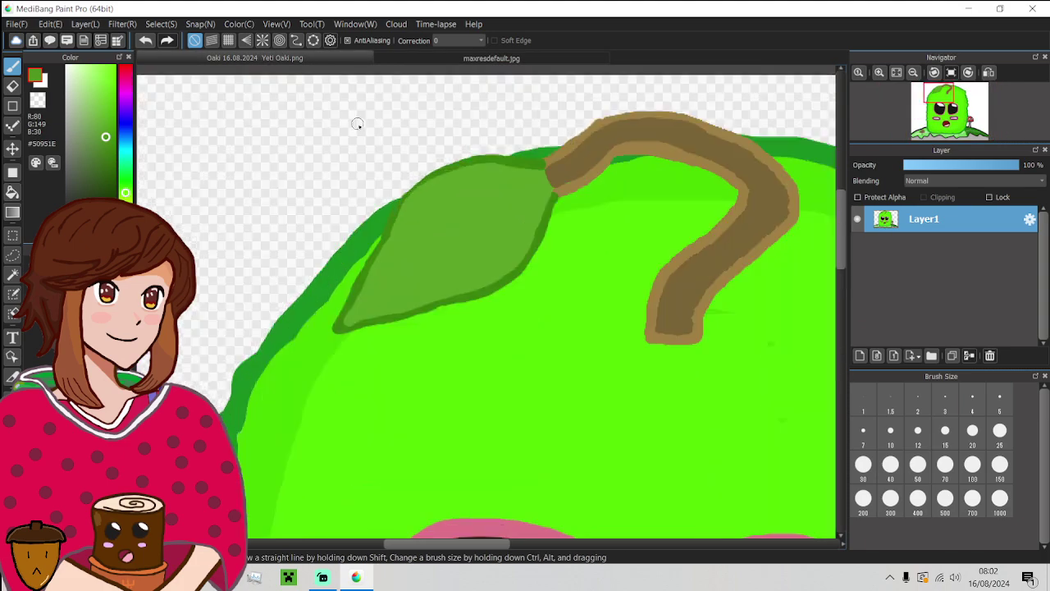
{"action": "scroll", "coordinate": [529, 179], "scroll_direction": "up", "scroll_amount": 2}
{"action": "mouse_move", "coordinate": [552, 180]}
{"action": "left_mouse_down"}
{"action": "mouse_move", "coordinate": [466, 206]}
{"action": "mouse_move", "coordinate": [362, 268]}
{"action": "mouse_move", "coordinate": [260, 388]}
{"action": "left_mouse_up"}
- Sample the light green highlight colour from the reference leaf
{"action": "left_click", "coordinate": [415, 58]}
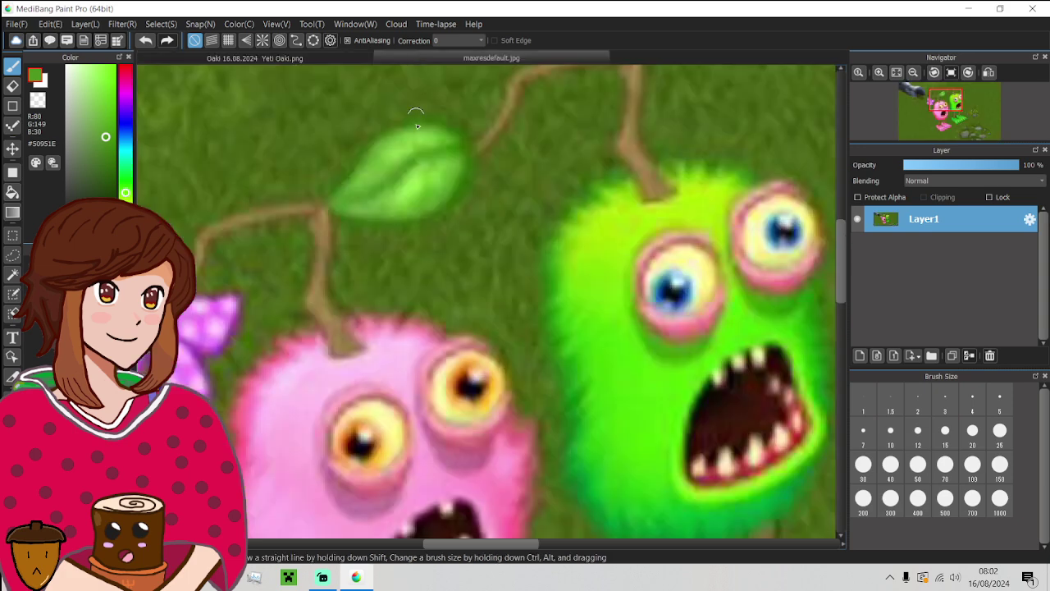
{"action": "scroll", "coordinate": [403, 187], "scroll_direction": "up", "scroll_amount": 3}
{"action": "left_click", "coordinate": [416, 193], "text": "alt"}
- Scribble light green #97EC53 highlights across the leaf and retrace its top edge dark green
{"action": "left_click", "coordinate": [351, 57]}
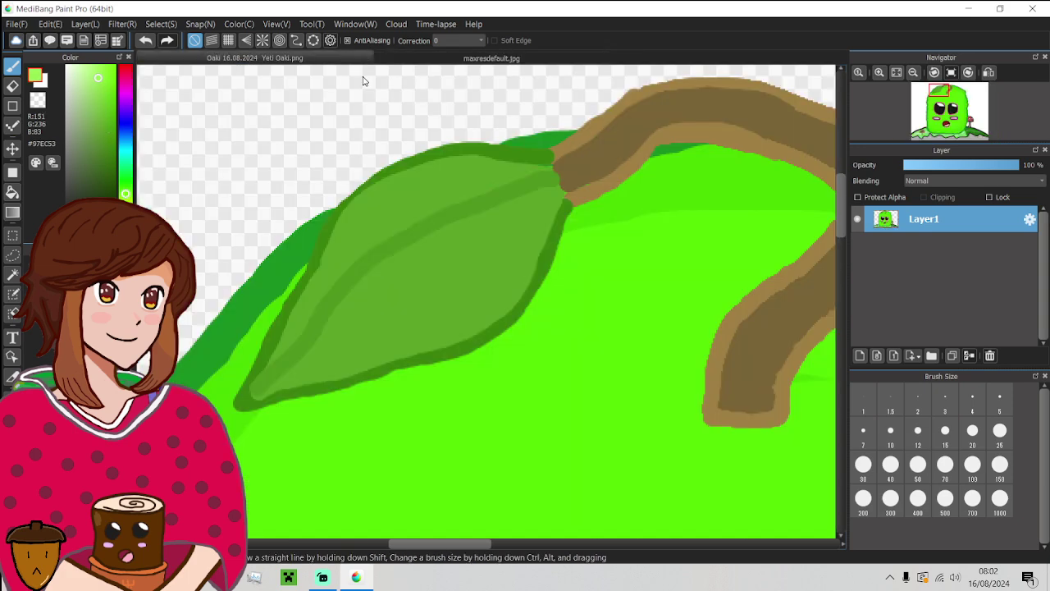
{"action": "mouse_move", "coordinate": [521, 204]}
{"action": "left_mouse_down"}
{"action": "mouse_move", "coordinate": [493, 258]}
{"action": "mouse_move", "coordinate": [493, 238]}
{"action": "mouse_move", "coordinate": [457, 265]}
{"action": "mouse_move", "coordinate": [488, 227]}
{"action": "mouse_move", "coordinate": [439, 263]}
{"action": "mouse_move", "coordinate": [443, 243]}
{"action": "mouse_move", "coordinate": [411, 287]}
{"action": "mouse_move", "coordinate": [379, 286]}
{"action": "mouse_move", "coordinate": [359, 323]}
{"action": "mouse_move", "coordinate": [338, 341]}
{"action": "mouse_move", "coordinate": [341, 324]}
{"action": "mouse_move", "coordinate": [326, 356]}
{"action": "mouse_move", "coordinate": [292, 383]}
{"action": "mouse_move", "coordinate": [347, 304]}
{"action": "mouse_move", "coordinate": [409, 268]}
{"action": "left_mouse_up"}
{"action": "mouse_move", "coordinate": [500, 230]}
{"action": "left_mouse_down"}
{"action": "mouse_move", "coordinate": [484, 221]}
{"action": "mouse_move", "coordinate": [429, 241]}
{"action": "mouse_move", "coordinate": [361, 291]}
{"action": "left_mouse_up"}
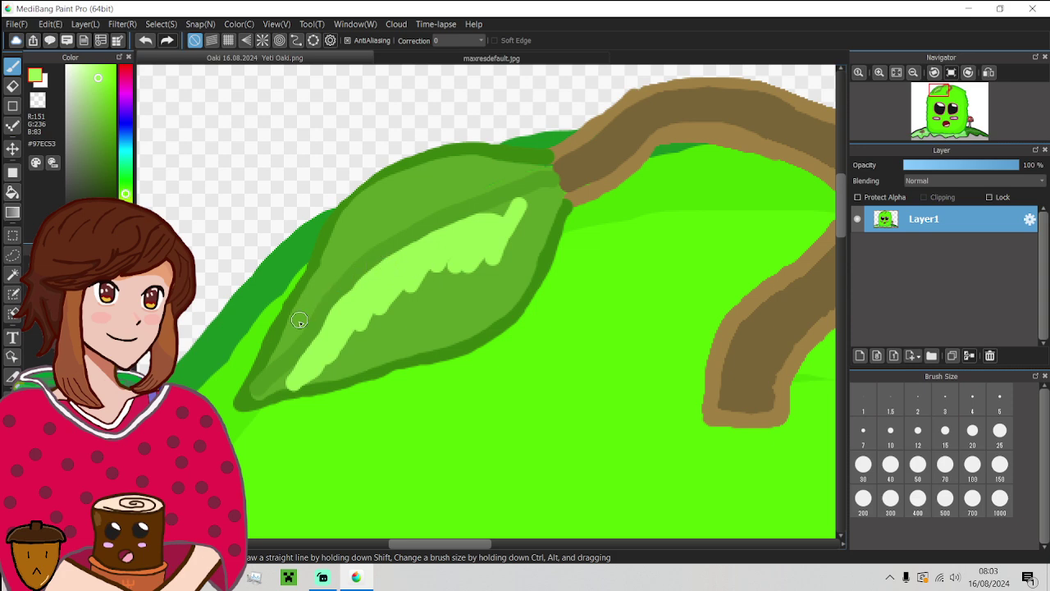
{"action": "mouse_move", "coordinate": [293, 334]}
{"action": "left_mouse_down"}
{"action": "mouse_move", "coordinate": [379, 234]}
{"action": "mouse_move", "coordinate": [498, 185]}
{"action": "mouse_move", "coordinate": [427, 186]}
{"action": "mouse_move", "coordinate": [450, 177]}
{"action": "mouse_move", "coordinate": [436, 172]}
{"action": "mouse_move", "coordinate": [428, 179]}
{"action": "mouse_move", "coordinate": [440, 187]}
{"action": "mouse_move", "coordinate": [414, 197]}
{"action": "mouse_move", "coordinate": [434, 195]}
{"action": "mouse_move", "coordinate": [405, 195]}
{"action": "mouse_move", "coordinate": [431, 198]}
{"action": "mouse_move", "coordinate": [395, 207]}
{"action": "mouse_move", "coordinate": [452, 192]}
{"action": "mouse_move", "coordinate": [370, 213]}
{"action": "mouse_move", "coordinate": [373, 226]}
{"action": "mouse_move", "coordinate": [324, 263]}
{"action": "mouse_move", "coordinate": [299, 322]}
{"action": "mouse_move", "coordinate": [315, 282]}
{"action": "left_mouse_up"}
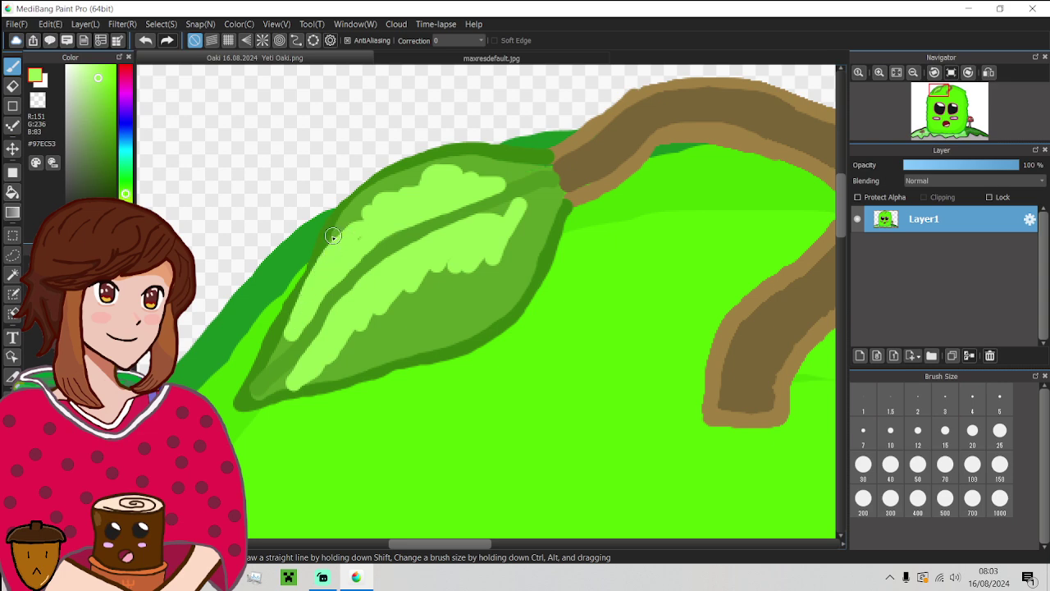
{"action": "left_click", "coordinate": [321, 247], "text": "alt"}
{"action": "mouse_move", "coordinate": [321, 246]}
{"action": "left_mouse_down"}
{"action": "mouse_move", "coordinate": [339, 211]}
{"action": "mouse_move", "coordinate": [442, 153]}
{"action": "mouse_move", "coordinate": [499, 147]}
{"action": "mouse_move", "coordinate": [541, 159]}
{"action": "mouse_move", "coordinate": [569, 200]}
{"action": "mouse_move", "coordinate": [507, 324]}
{"action": "mouse_move", "coordinate": [460, 348]}
{"action": "mouse_move", "coordinate": [246, 404]}
{"action": "mouse_move", "coordinate": [252, 364]}
{"action": "mouse_move", "coordinate": [351, 194]}
{"action": "left_mouse_up"}
- Lighten the sampled stem brown and brush a tan highlight down the stem's centre
{"action": "scroll", "coordinate": [351, 197], "scroll_direction": "down", "scroll_amount": 4}
{"action": "scroll", "coordinate": [352, 198], "scroll_direction": "down", "scroll_amount": 3}
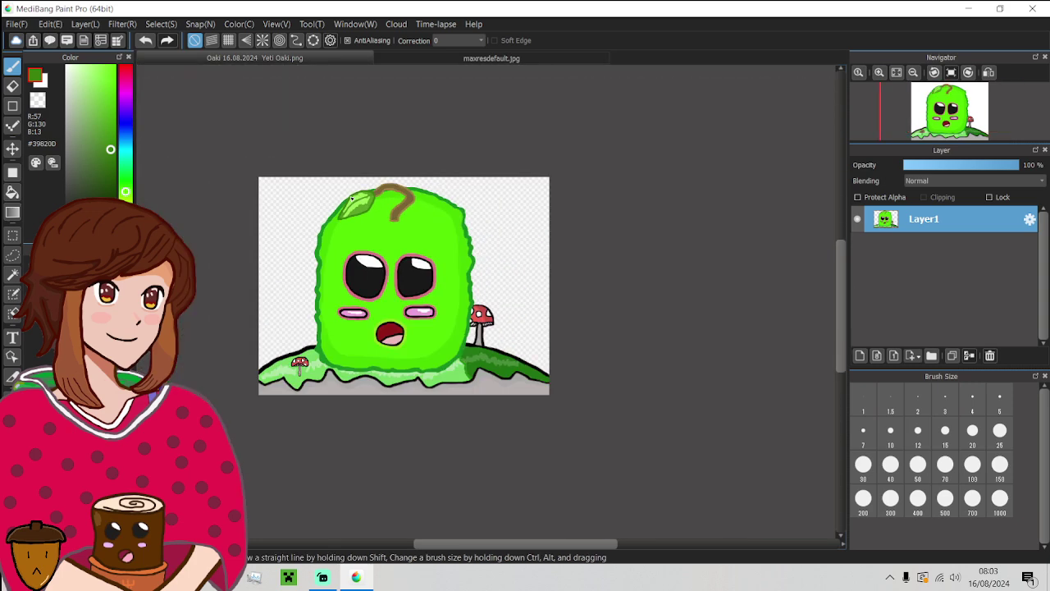
{"action": "scroll", "coordinate": [355, 197], "scroll_direction": "up", "scroll_amount": 7}
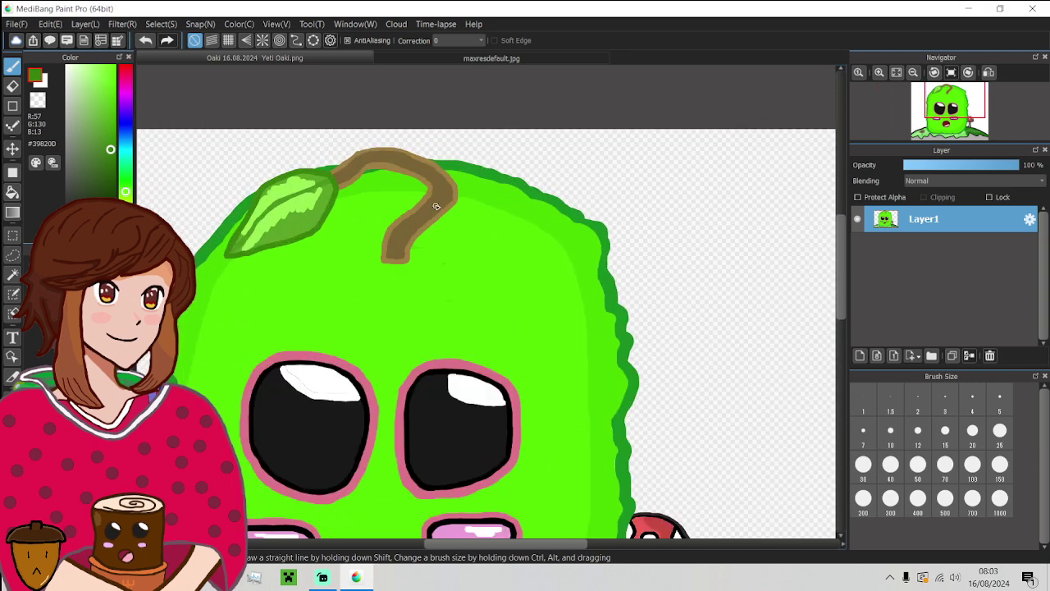
{"action": "left_click", "coordinate": [446, 187], "text": "alt"}
{"action": "left_click", "coordinate": [93, 133]}
{"action": "mouse_move", "coordinate": [247, 156]}
{"action": "left_mouse_down"}
{"action": "mouse_move", "coordinate": [312, 126]}
{"action": "mouse_move", "coordinate": [345, 126]}
{"action": "mouse_move", "coordinate": [408, 156]}
{"action": "mouse_move", "coordinate": [431, 182]}
{"action": "mouse_move", "coordinate": [430, 220]}
{"action": "mouse_move", "coordinate": [374, 265]}
{"action": "mouse_move", "coordinate": [355, 317]}
{"action": "left_mouse_up"}
{"action": "scroll", "coordinate": [355, 308], "scroll_direction": "down", "scroll_amount": 4}
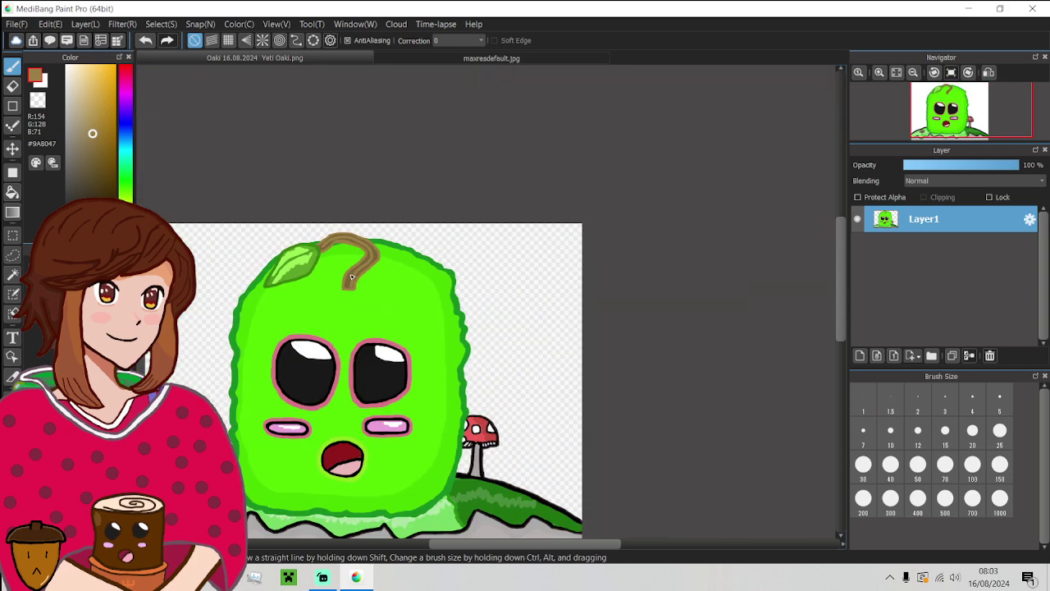
{"action": "scroll", "coordinate": [344, 285], "scroll_direction": "up", "scroll_amount": 3}
{"action": "scroll", "coordinate": [344, 285], "scroll_direction": "down", "scroll_amount": 5}
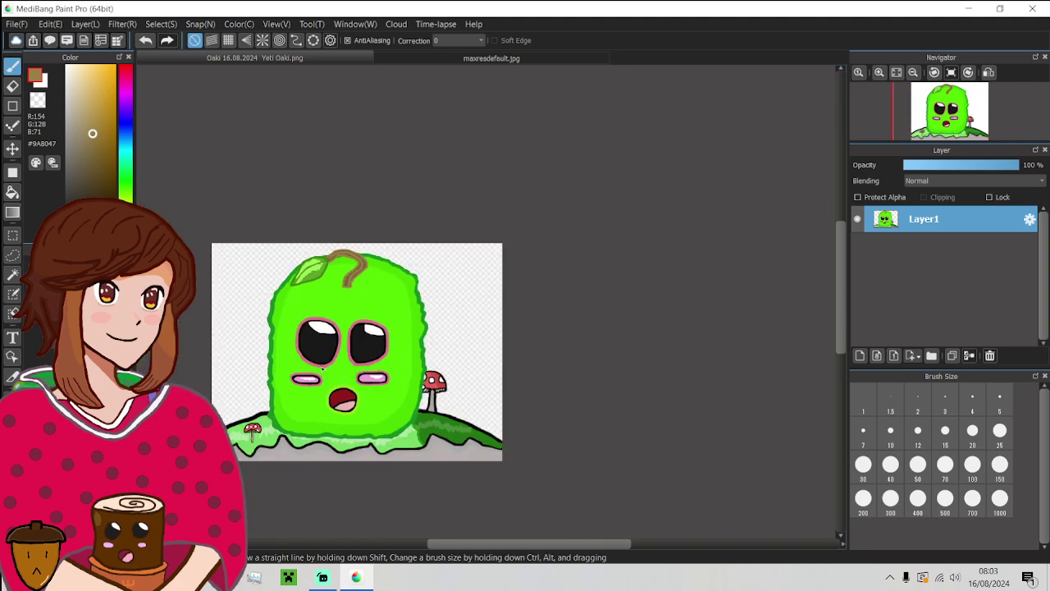
{"action": "scroll", "coordinate": [267, 417], "scroll_direction": "up", "scroll_amount": 2}
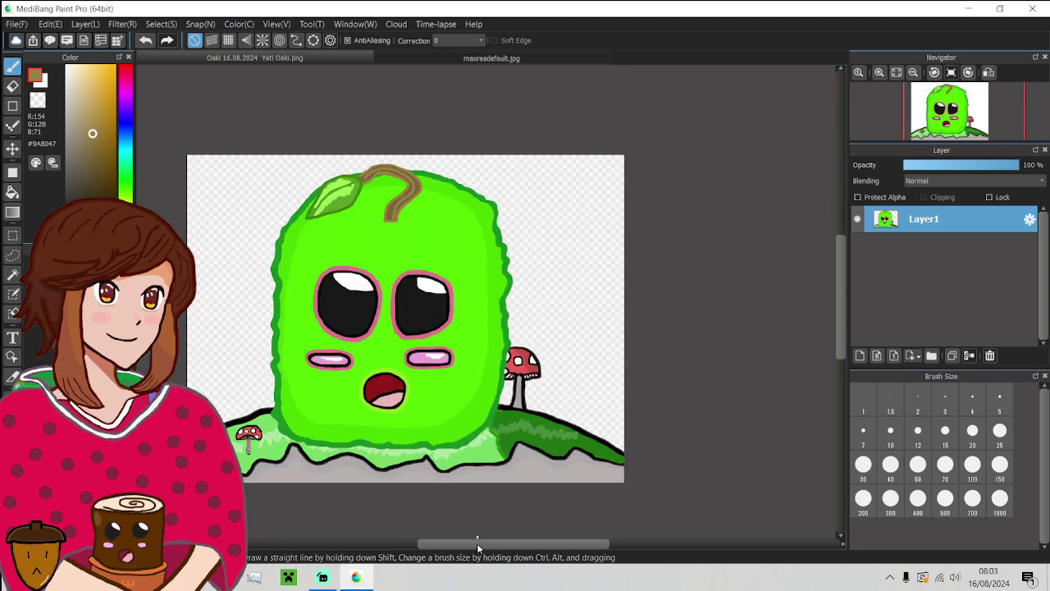
{"action": "left_click_drag", "start_coordinate": [477, 544], "coordinate": [448, 554]}
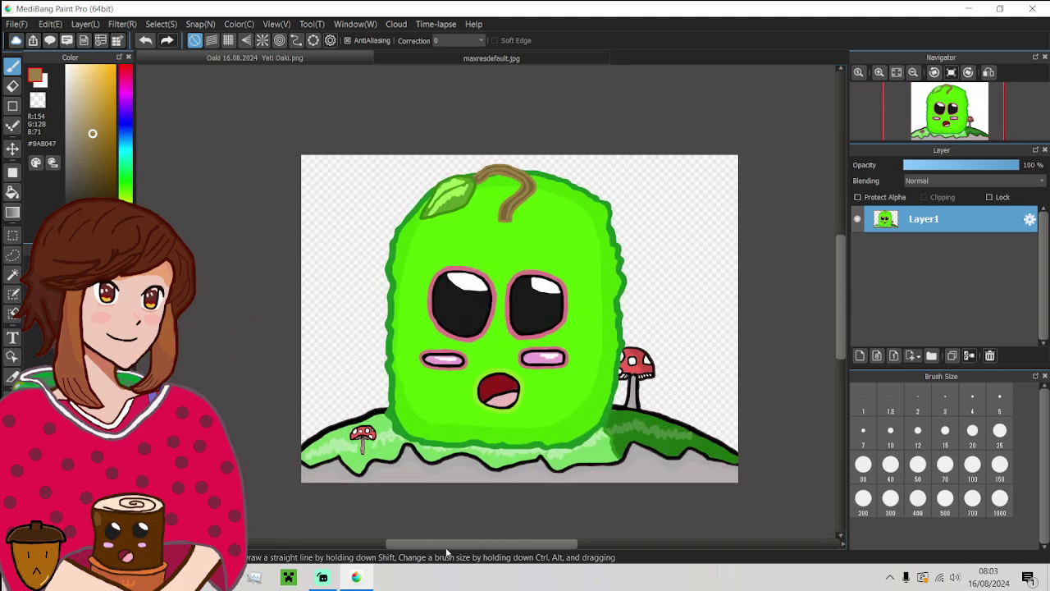